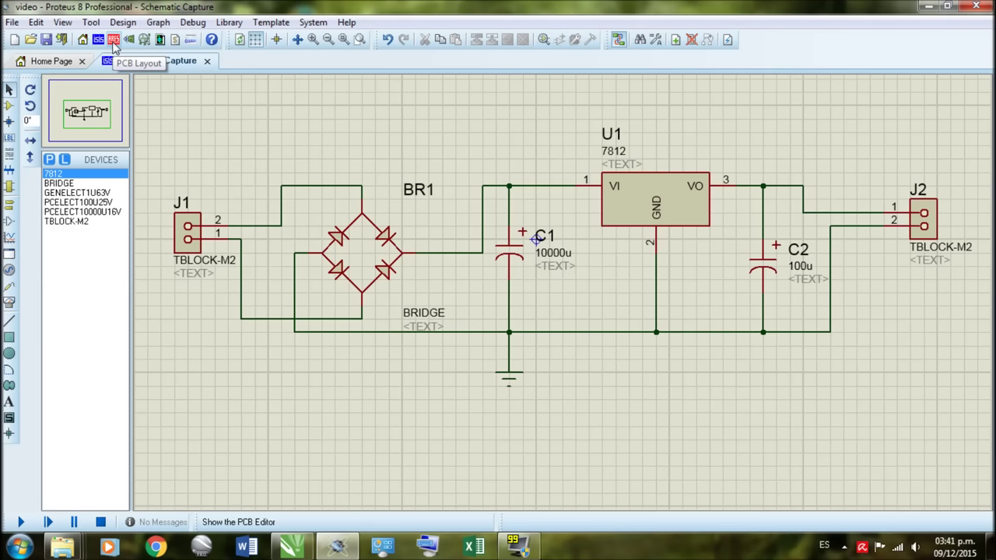
Open the PCB layout and draw a rectangular board edge about 100 by 50 mm, starting at the origin
{"action": "left_click", "coordinate": [114, 41]}
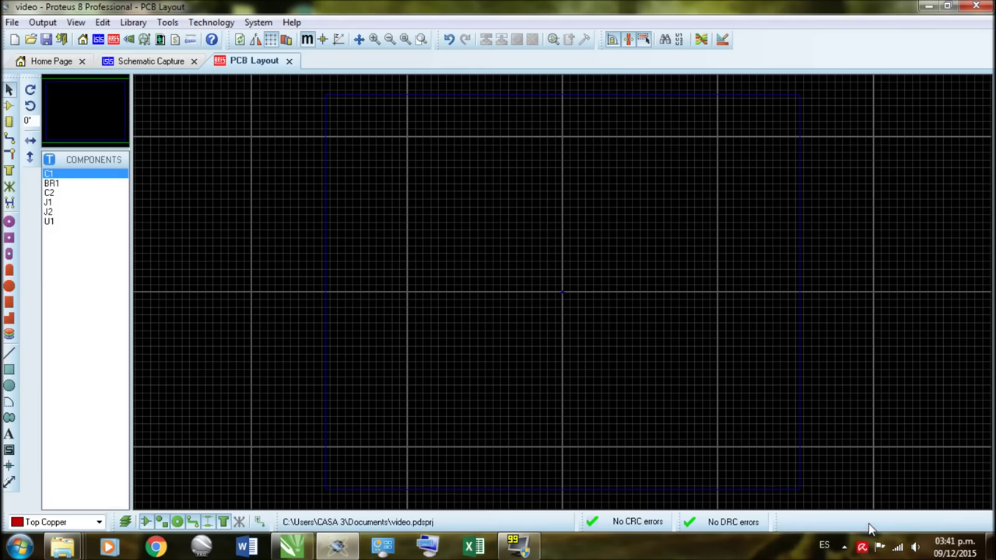
{"action": "left_click", "coordinate": [308, 45]}
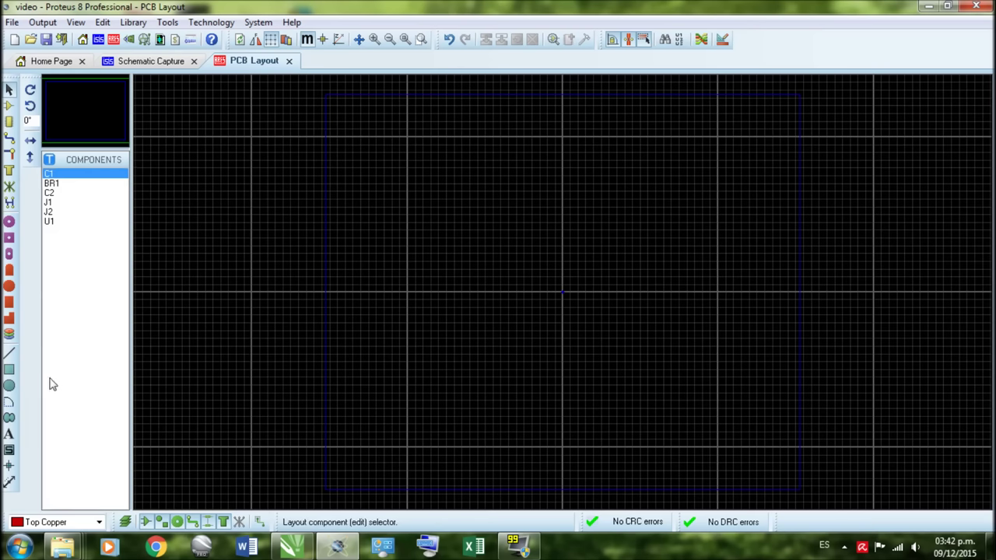
{"action": "left_click", "coordinate": [10, 372]}
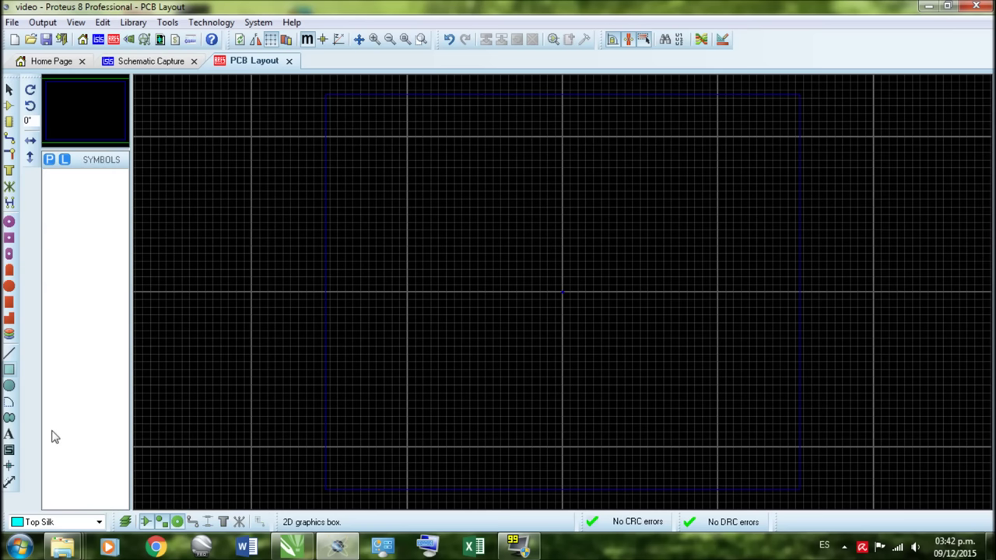
{"action": "left_click", "coordinate": [101, 522]}
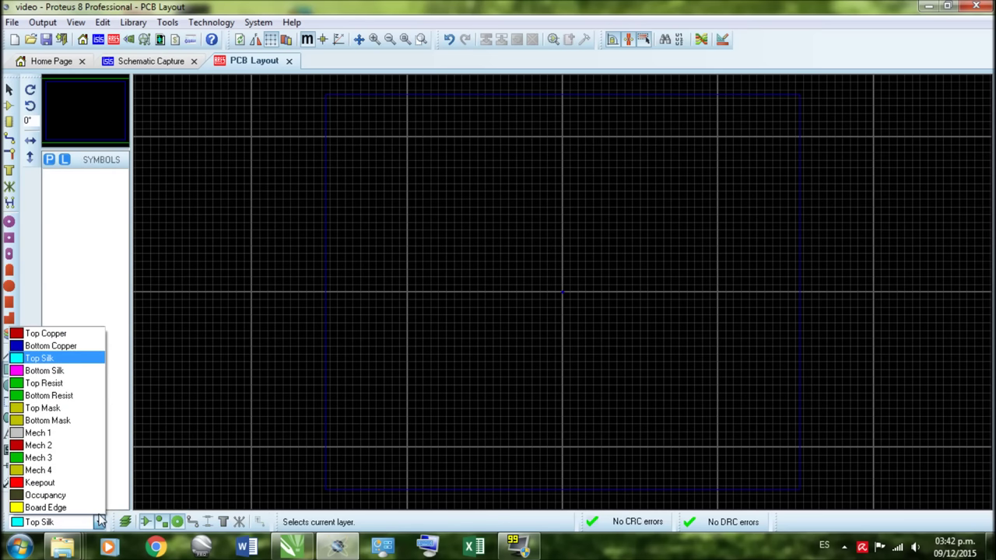
{"action": "left_click", "coordinate": [47, 507]}
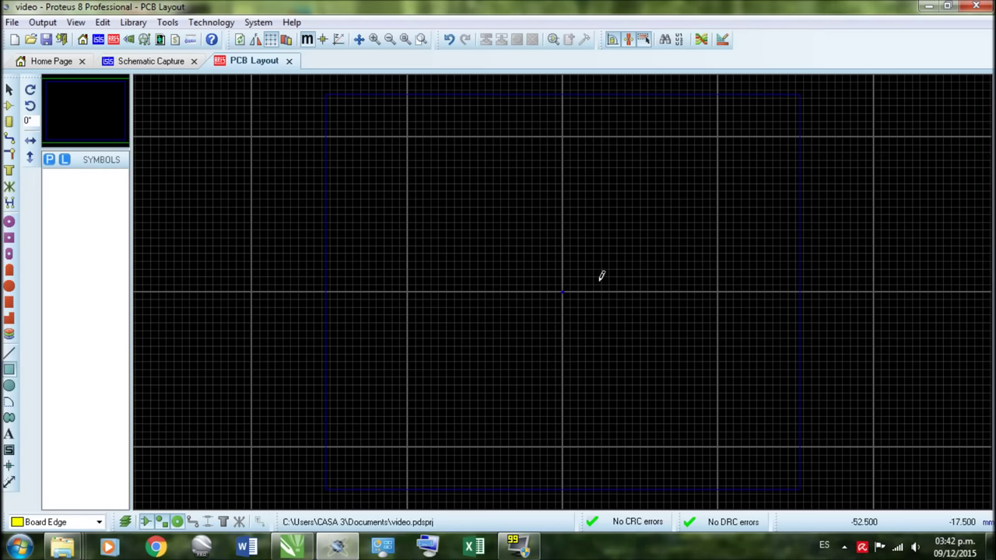
{"action": "scroll", "coordinate": [630, 274], "scroll_direction": "up", "scroll_amount": 1}
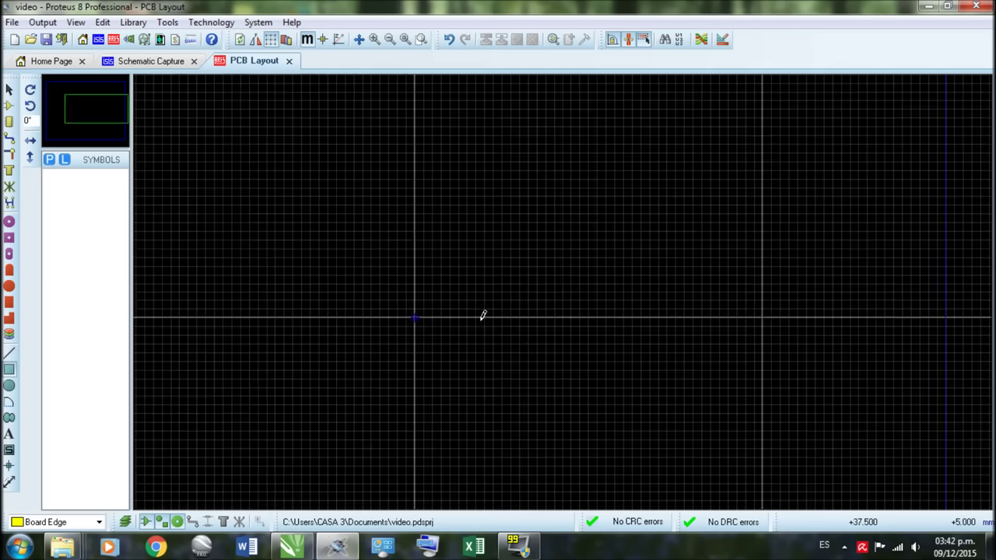
{"action": "left_click", "coordinate": [414, 315]}
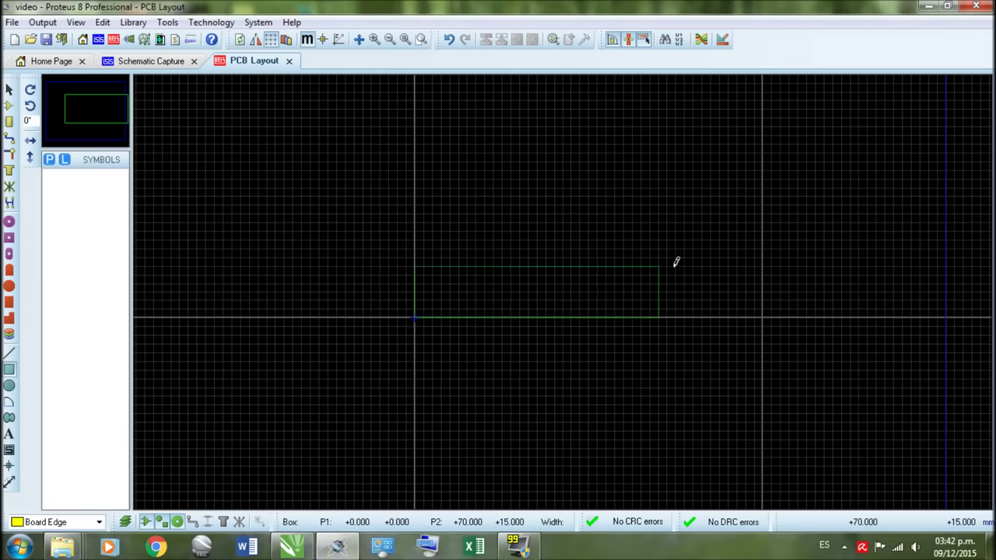
{"action": "left_click", "coordinate": [764, 135]}
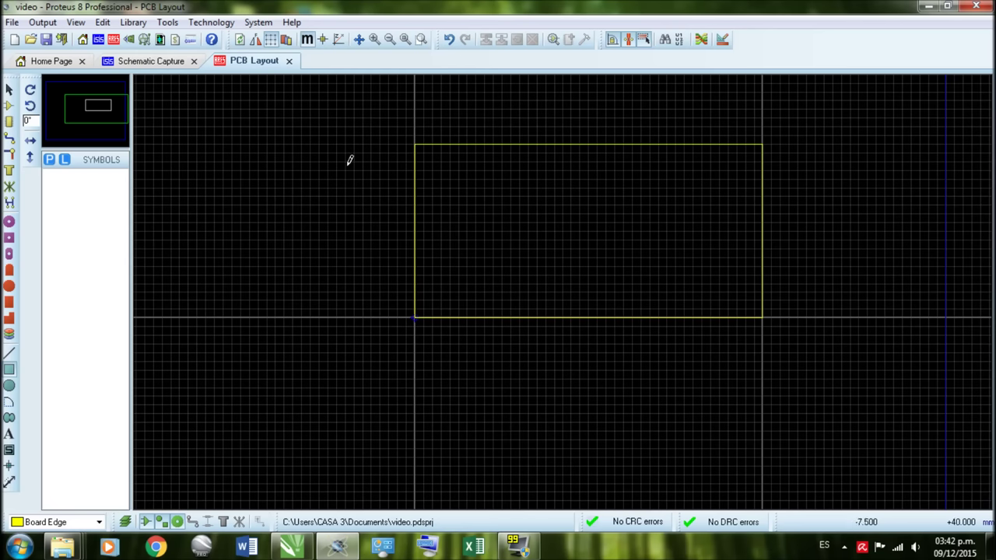
Place terminal block J1 inside the board's left edge and J2 level with it near the right edge
{"action": "left_click", "coordinate": [8, 105]}
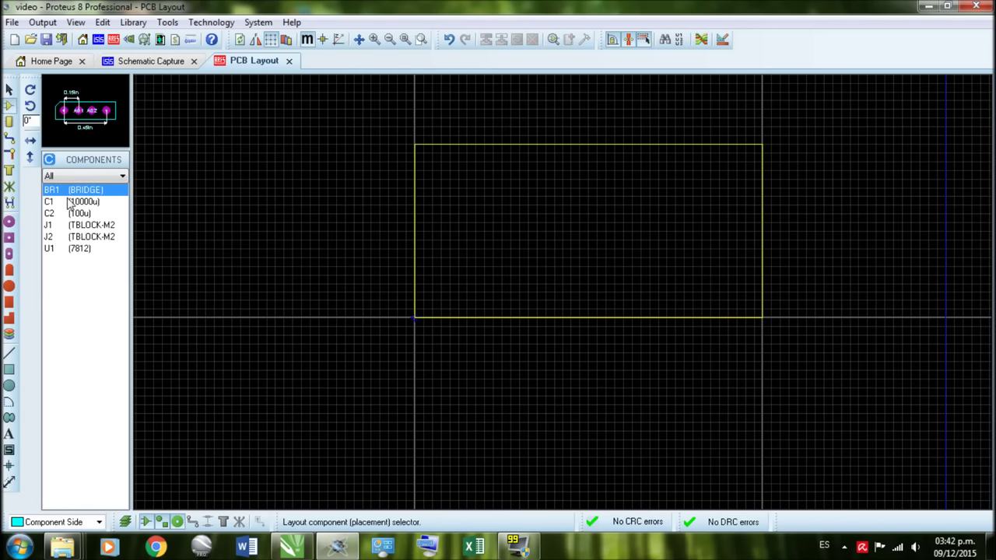
{"action": "left_click", "coordinate": [98, 225]}
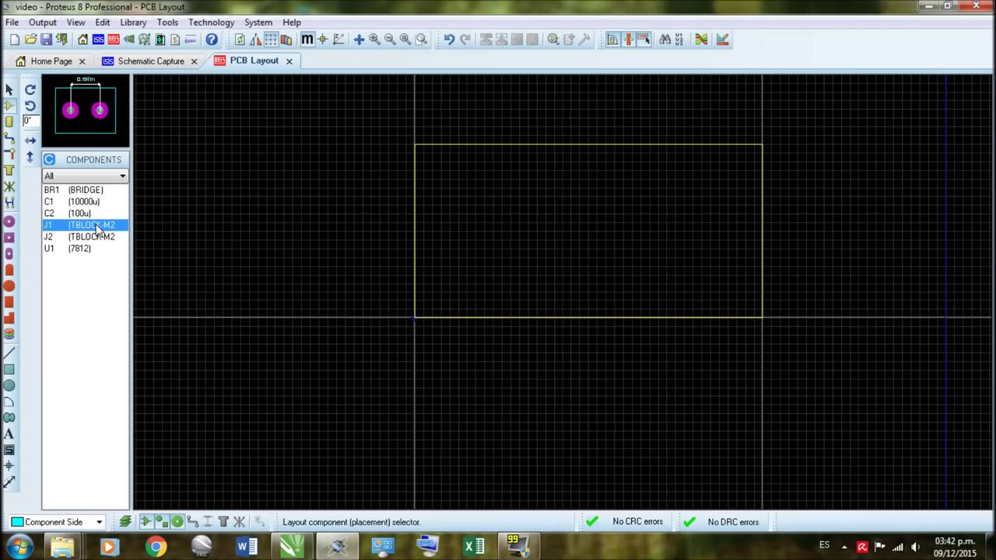
{"action": "left_click", "coordinate": [449, 224]}
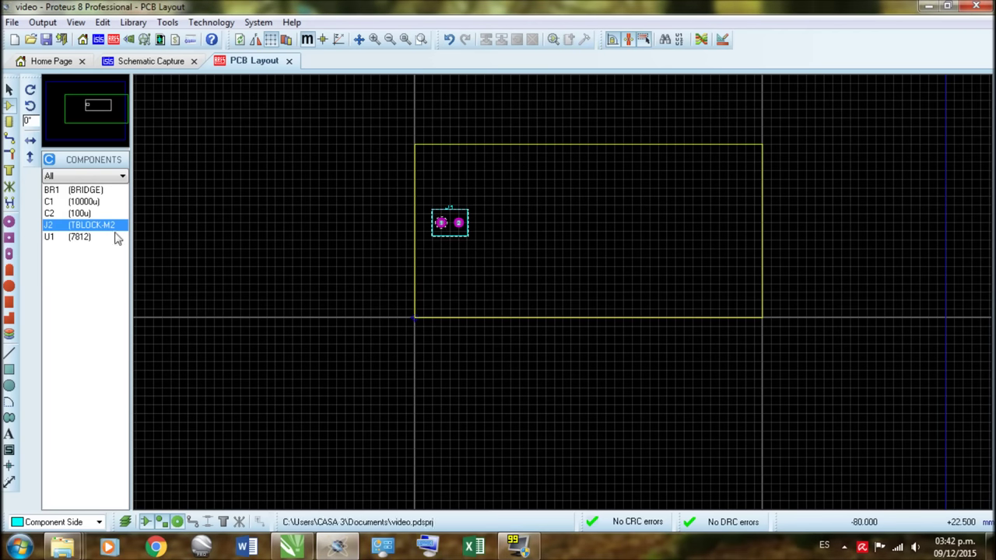
{"action": "left_click", "coordinate": [90, 225]}
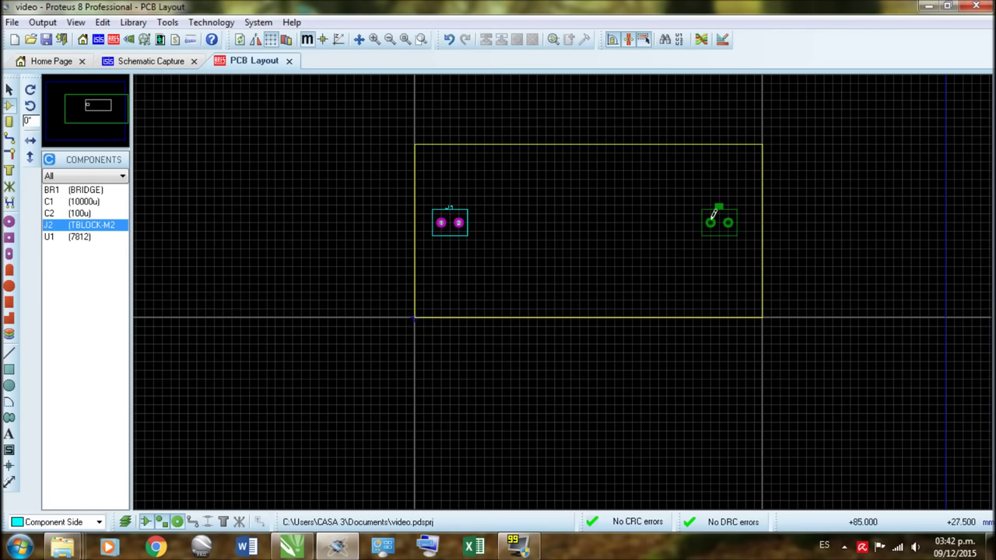
{"action": "left_click", "coordinate": [713, 214]}
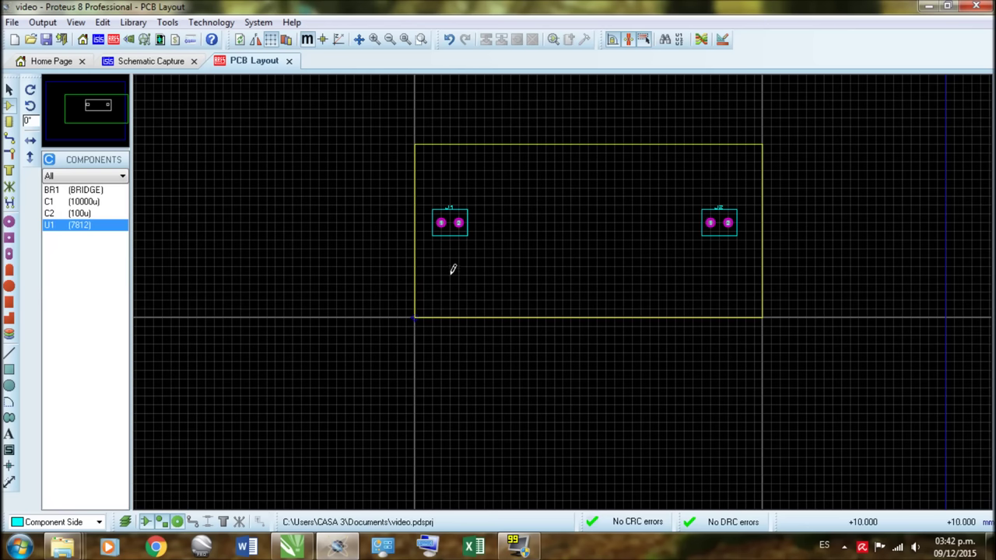
Rotate terminal blocks J1 and J2 to -90° and shift J2 toward the board's right edge, level with J1
{"action": "left_click", "coordinate": [457, 245]}
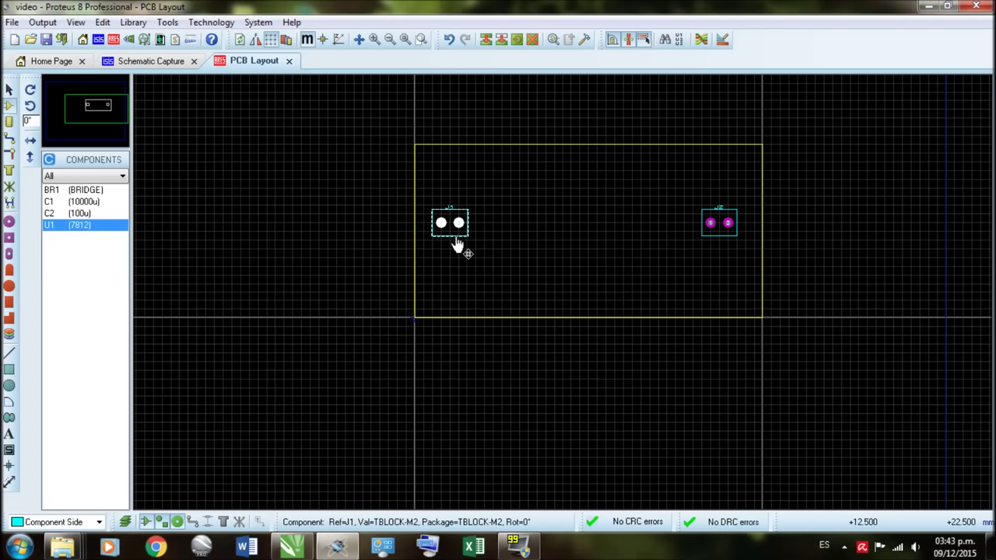
{"action": "key", "text": "KP_Subtract"}
{"action": "mouse_move", "coordinate": [451, 251]}
{"action": "left_mouse_down"}
{"action": "mouse_move", "coordinate": [441, 254]}
{"action": "mouse_move", "coordinate": [449, 259]}
{"action": "left_mouse_up"}
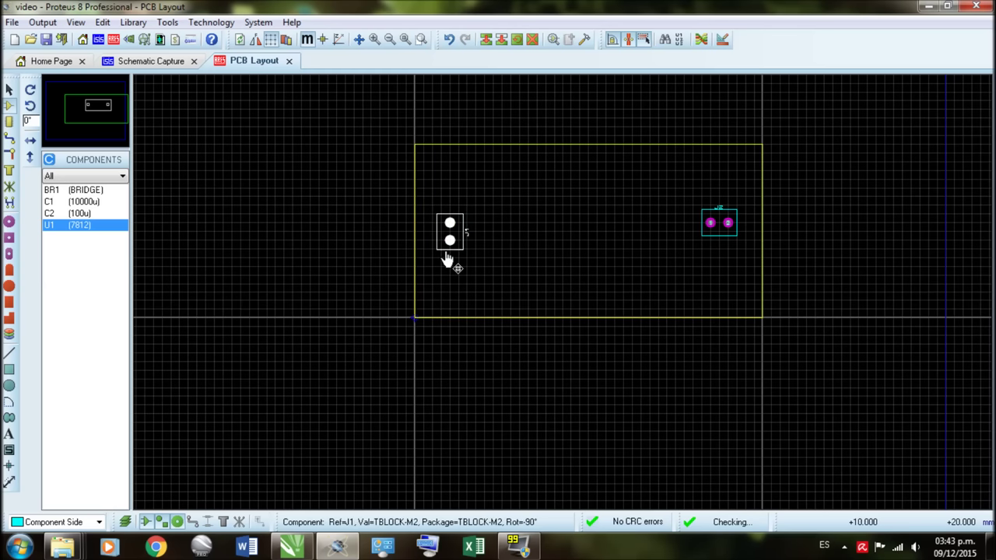
{"action": "left_click", "coordinate": [727, 238]}
{"action": "key", "text": "KP_Subtract"}
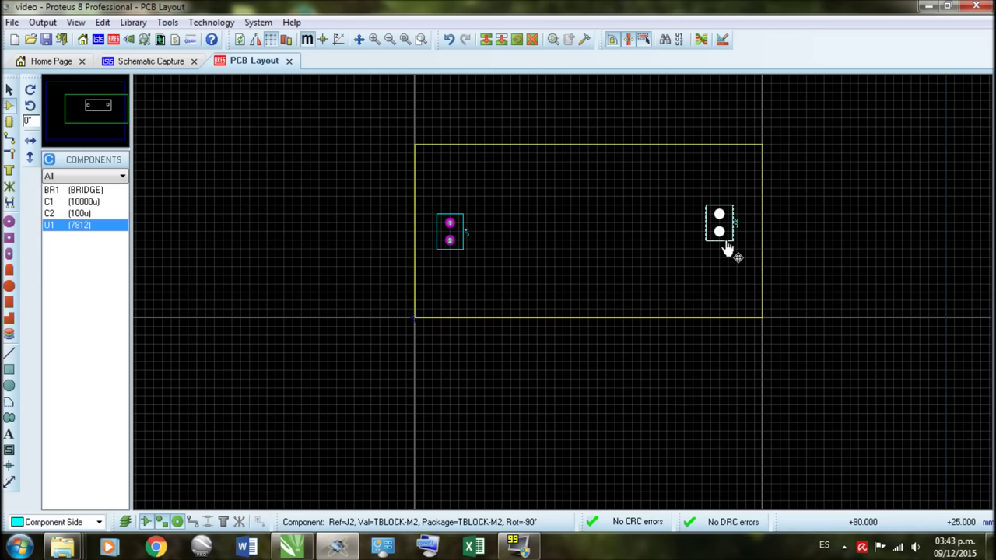
{"action": "left_click_drag", "start_coordinate": [727, 243], "coordinate": [738, 256]}
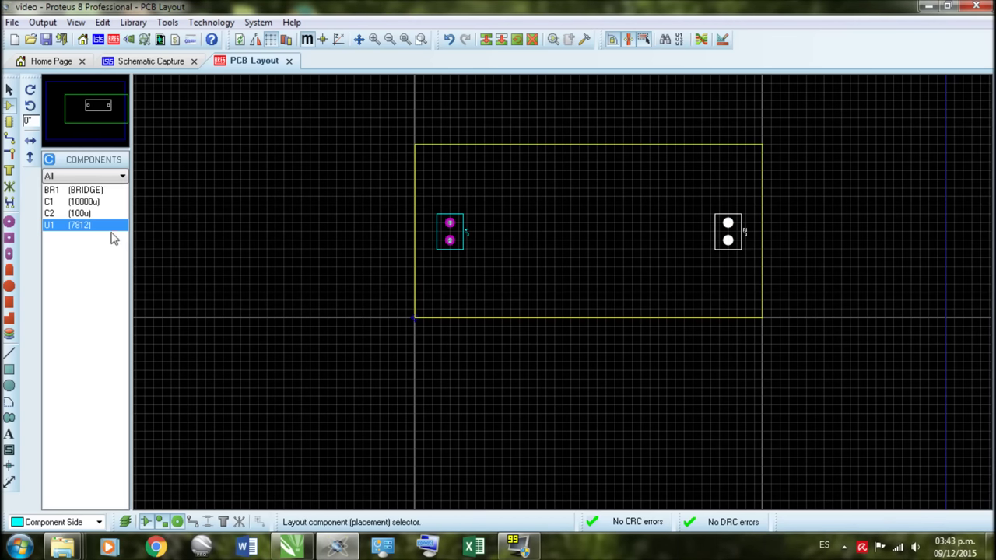
Place regulator U1 just left of J2, and bridge BR1 rotated to -270° directly beside J1
{"action": "left_click", "coordinate": [620, 229]}
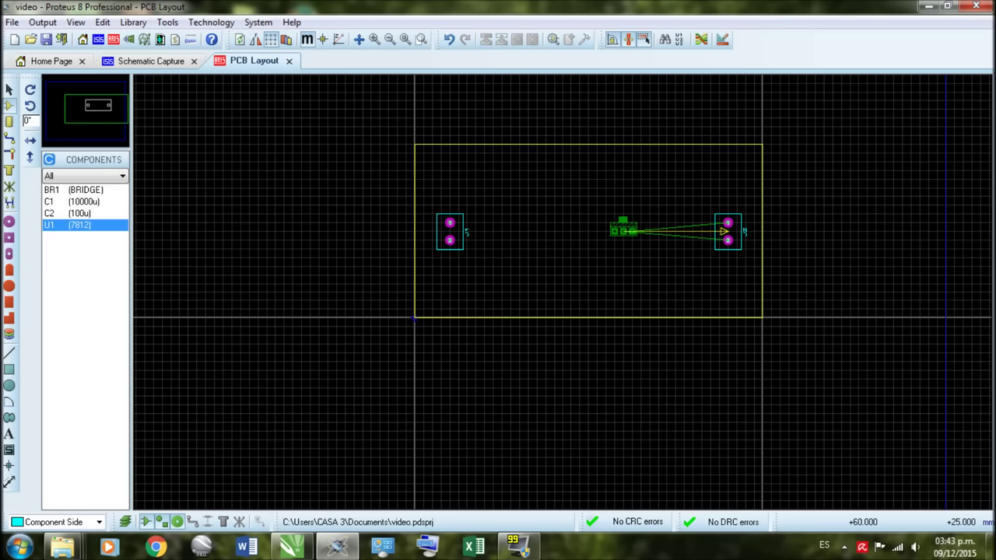
{"action": "left_click", "coordinate": [668, 224]}
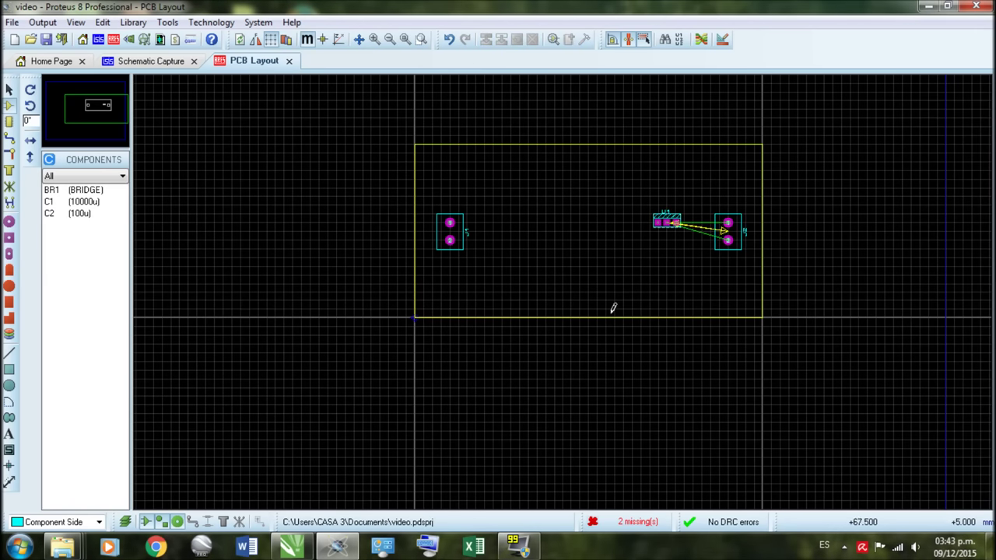
{"action": "left_click", "coordinate": [101, 191]}
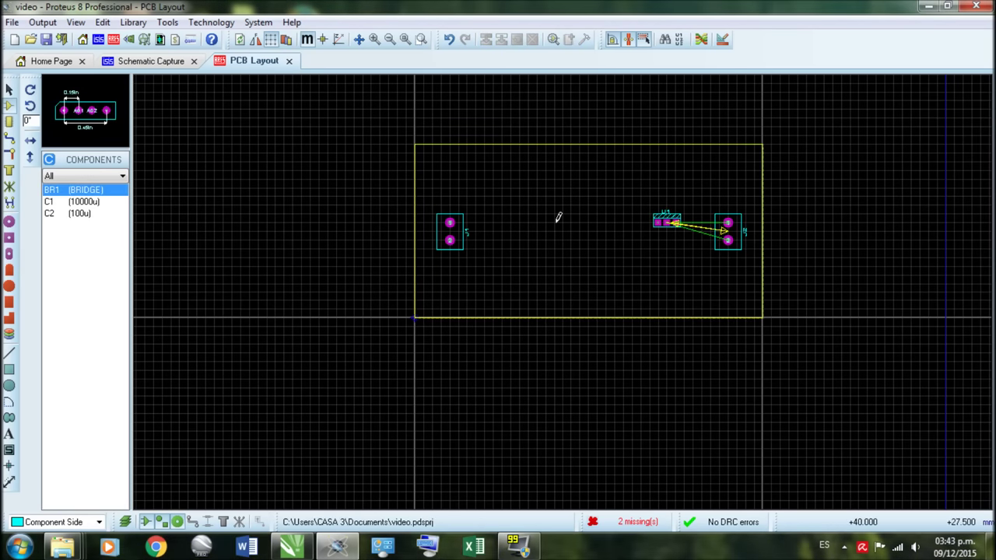
{"action": "left_click", "coordinate": [501, 232]}
{"action": "left_click", "coordinate": [496, 246]}
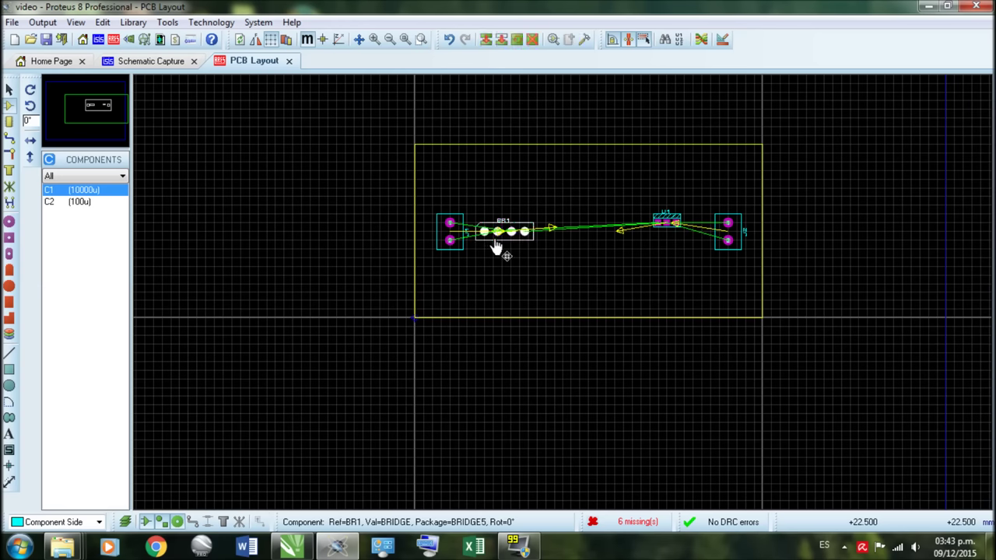
{"action": "key", "text": "KP_Add"}
{"action": "key", "text": "KP_Add"}
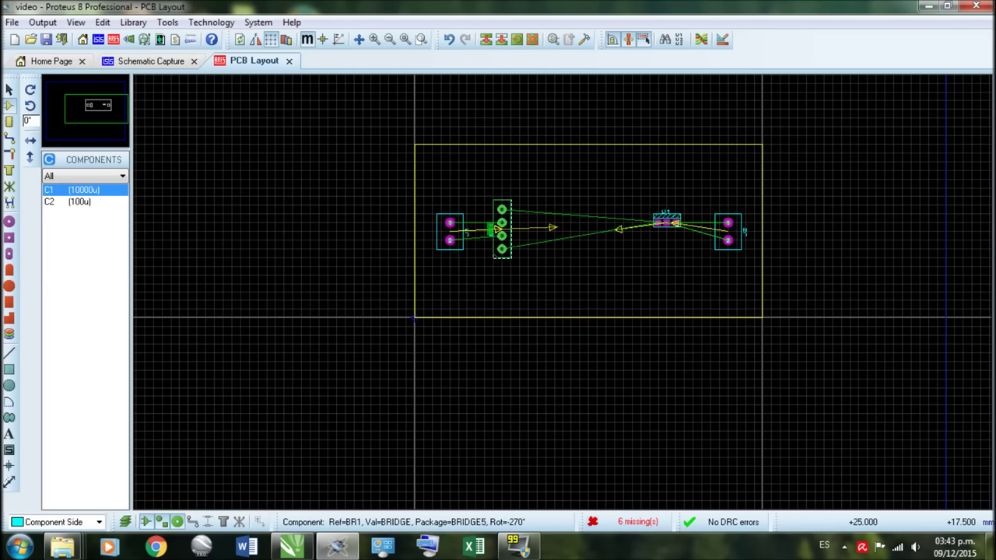
{"action": "left_click_drag", "start_coordinate": [509, 268], "coordinate": [492, 268]}
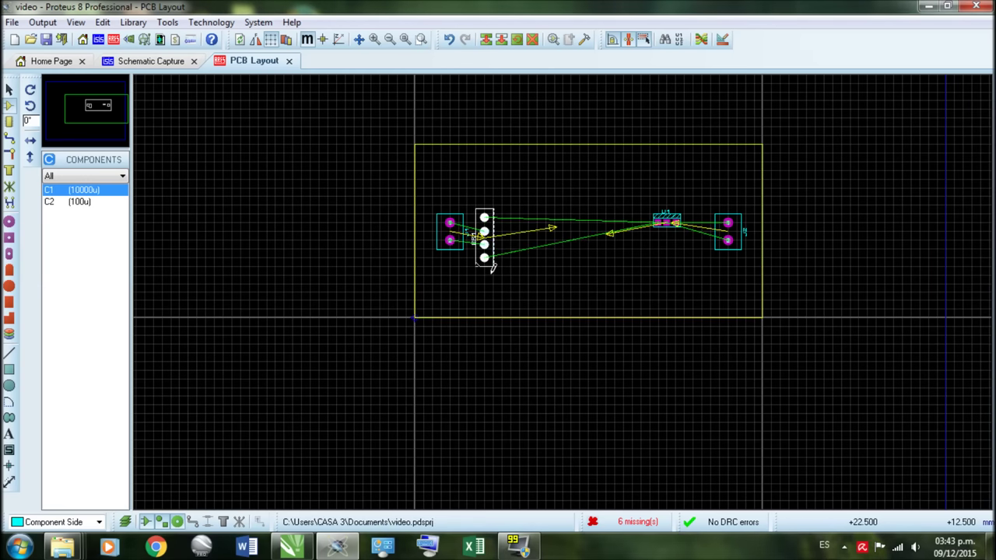
Place capacitor C2 below U1, and capacitor C1 with its pads stacked vertically between BR1 and U1
{"action": "left_click", "coordinate": [78, 201]}
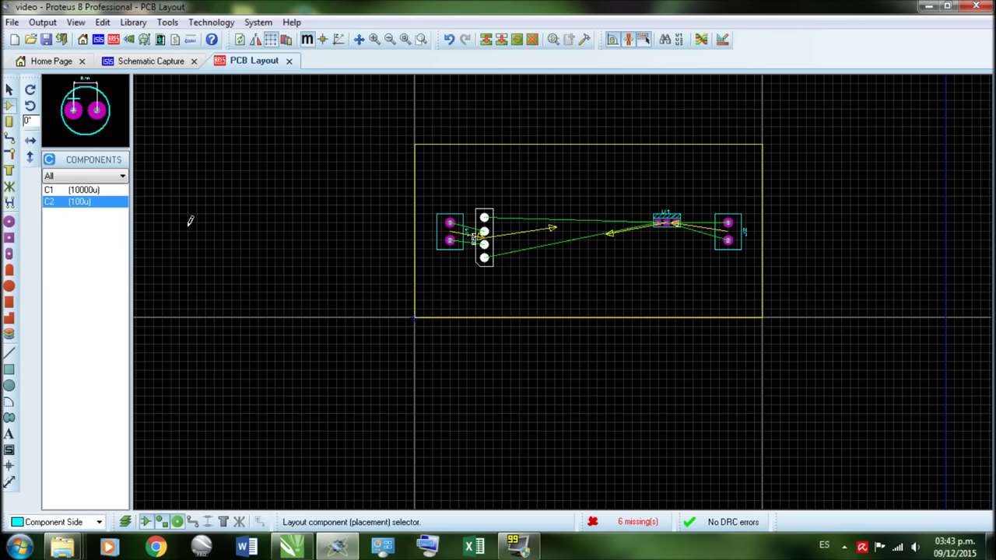
{"action": "left_click", "coordinate": [605, 272]}
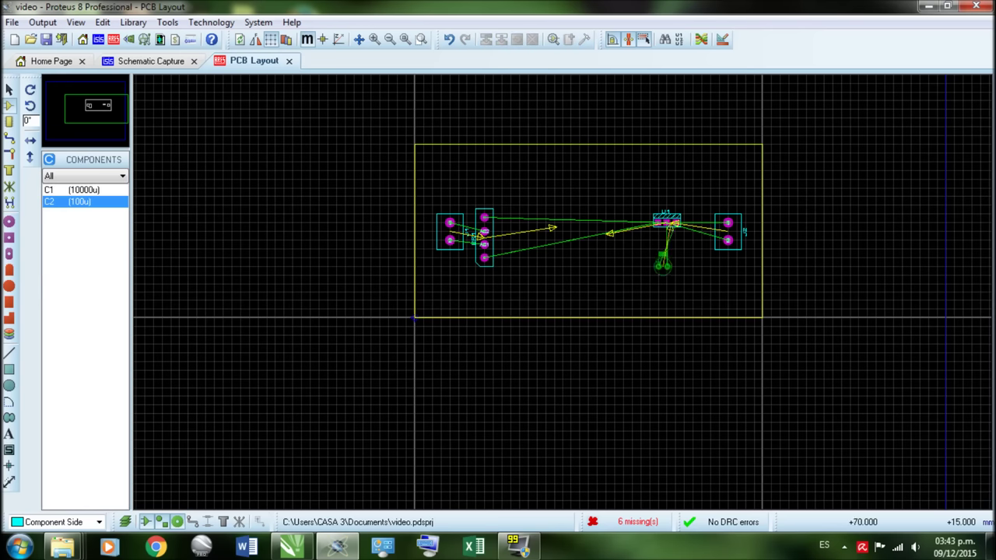
{"action": "left_click", "coordinate": [669, 258]}
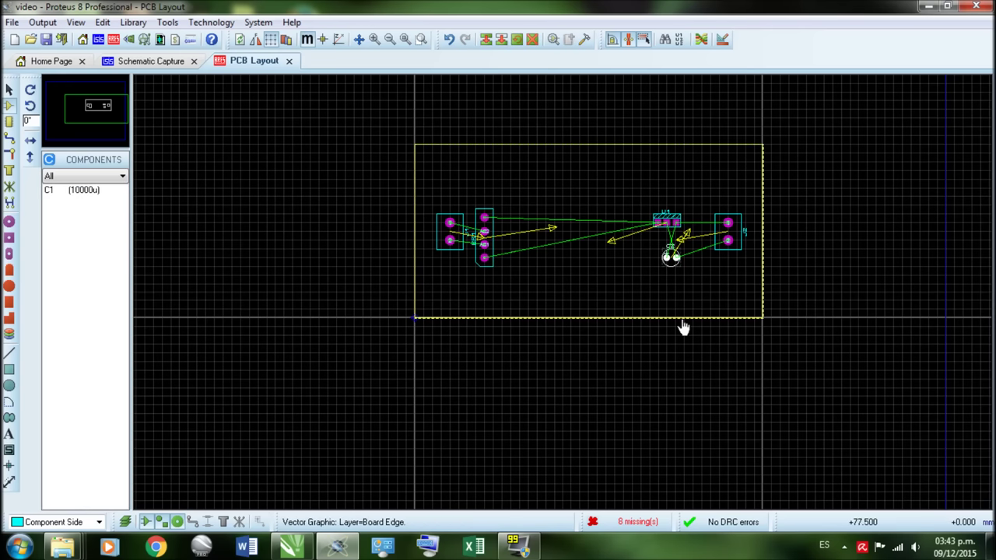
{"action": "left_click", "coordinate": [86, 194]}
{"action": "left_click", "coordinate": [574, 253]}
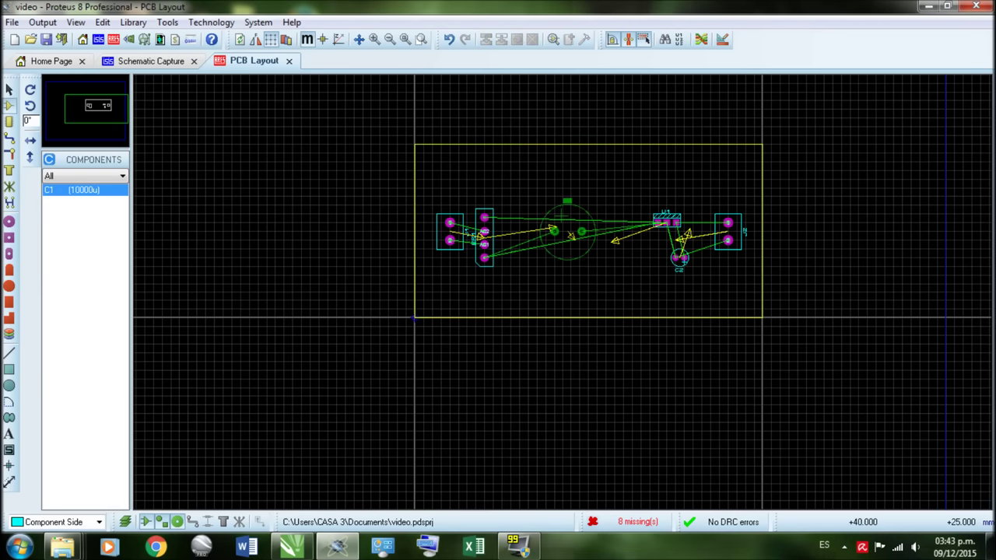
{"action": "left_click", "coordinate": [568, 231]}
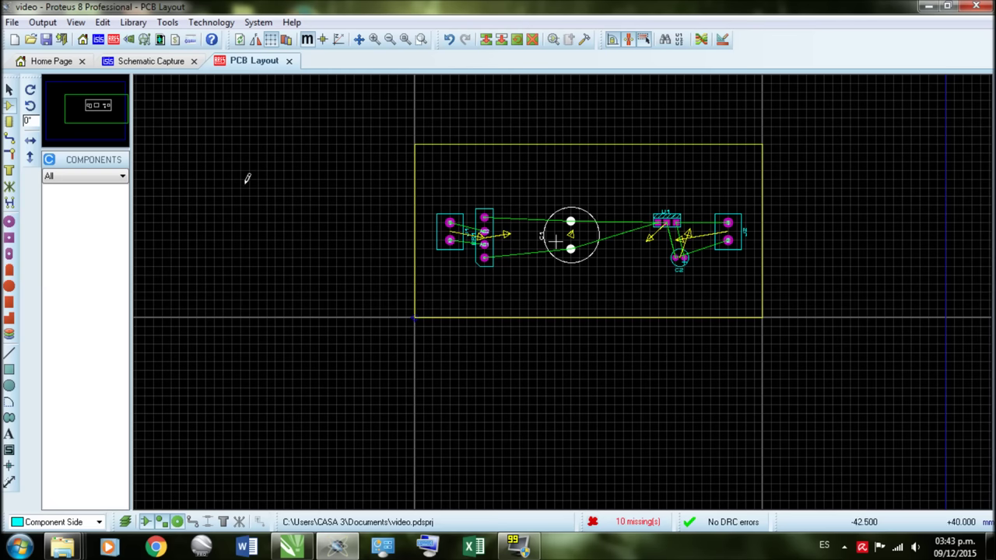
{"action": "left_click", "coordinate": [10, 88]}
{"action": "left_click", "coordinate": [232, 185]}
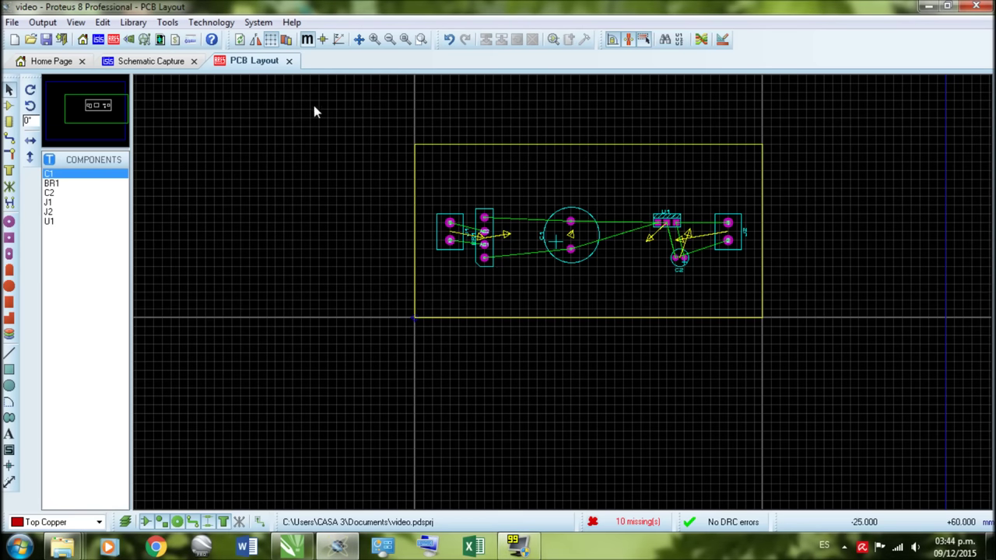
Open the net class settings in the Design Rule Manager and check the POWER class's autorouting layers
{"action": "left_click", "coordinate": [194, 23]}
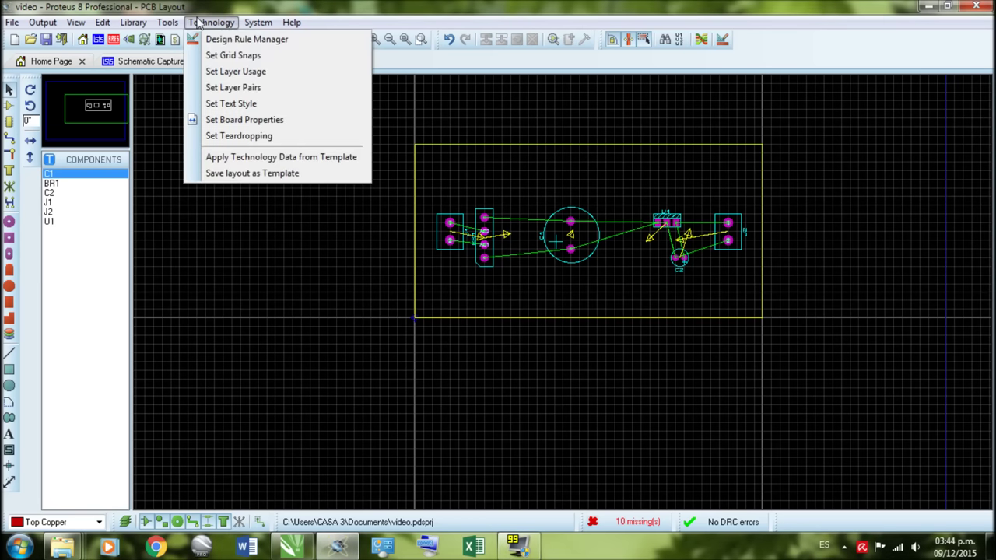
{"action": "left_click", "coordinate": [244, 40]}
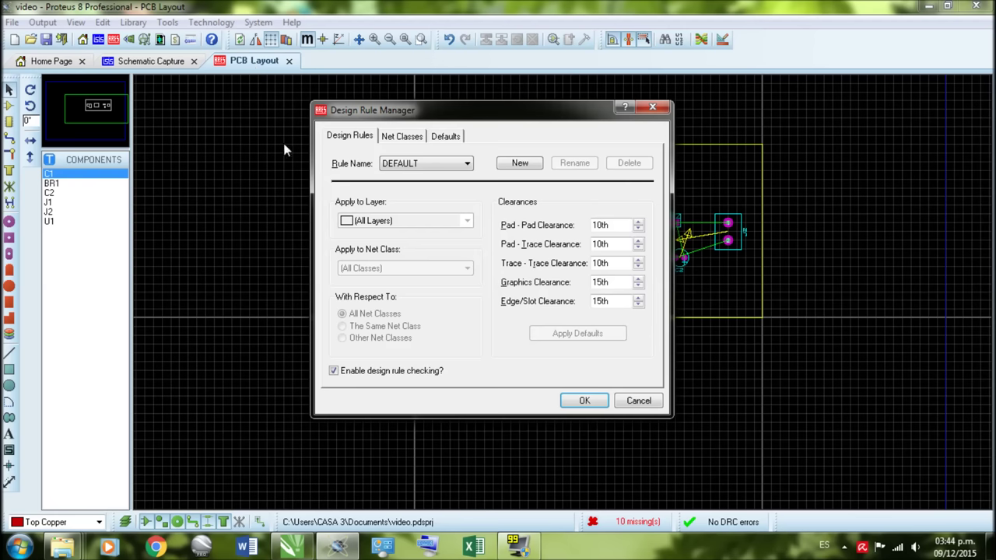
{"action": "left_click", "coordinate": [403, 137]}
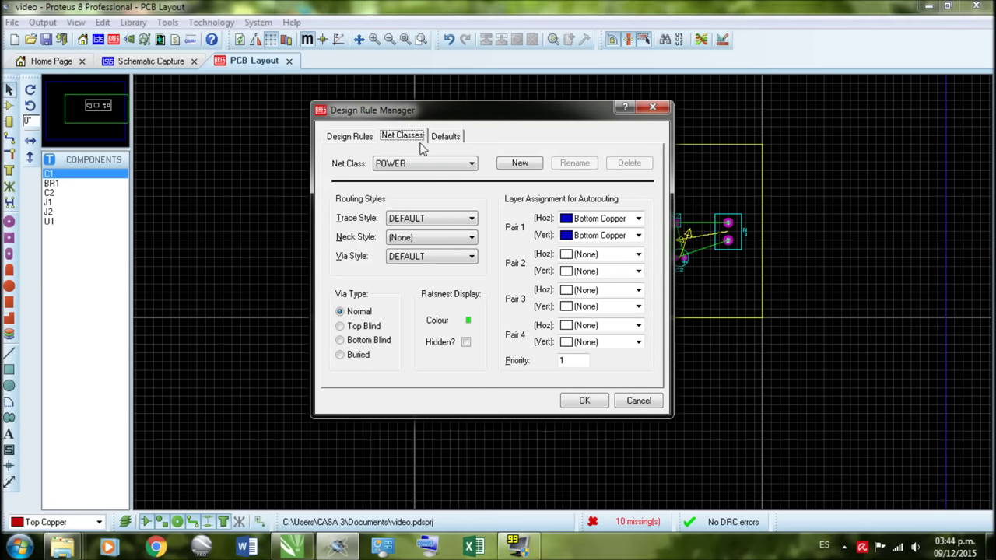
{"action": "left_click", "coordinate": [472, 165]}
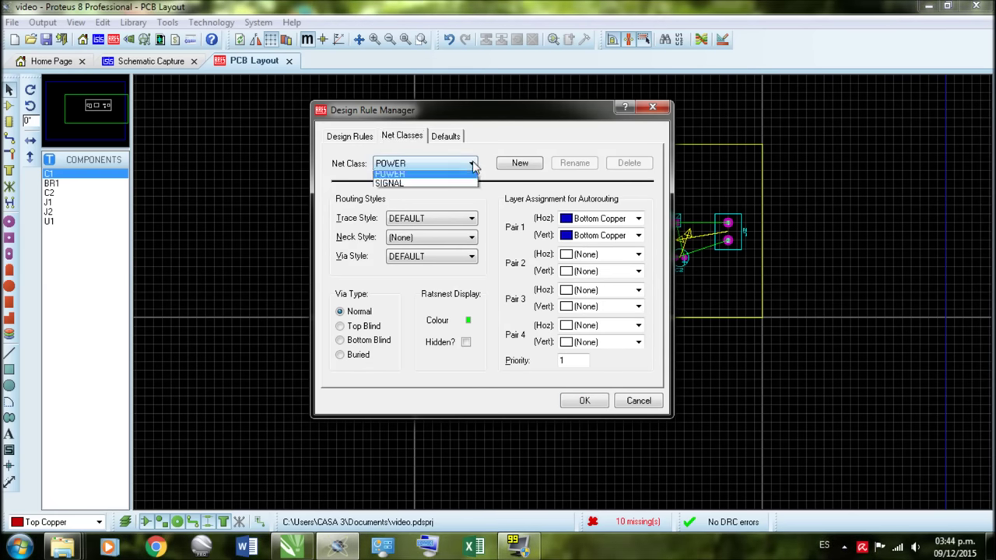
{"action": "left_click", "coordinate": [472, 165]}
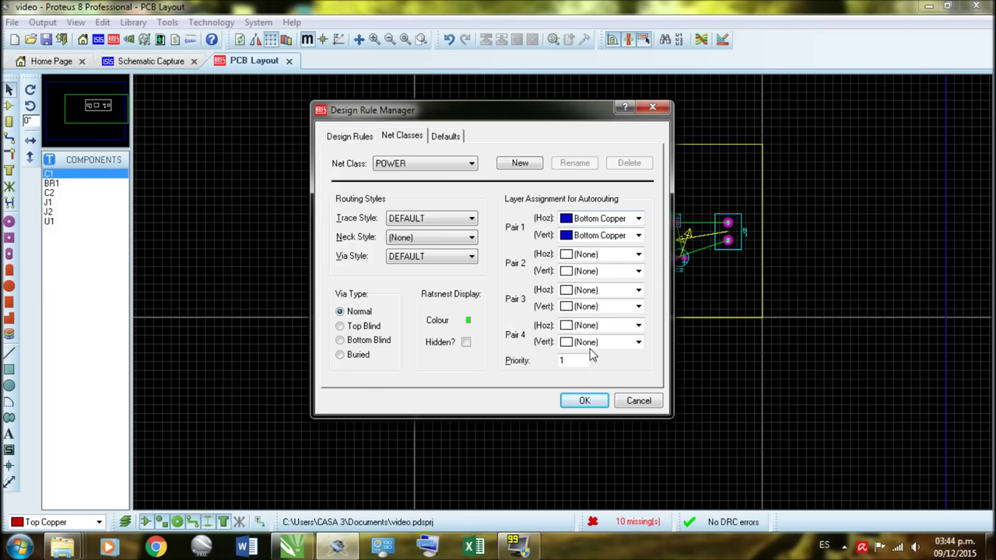
Assign Bottom Copper to the SIGNAL class's horizontal Pair 1 autorouting layer and accept the design rules
{"action": "left_click", "coordinate": [465, 165]}
{"action": "left_click", "coordinate": [447, 187]}
{"action": "left_click", "coordinate": [638, 219]}
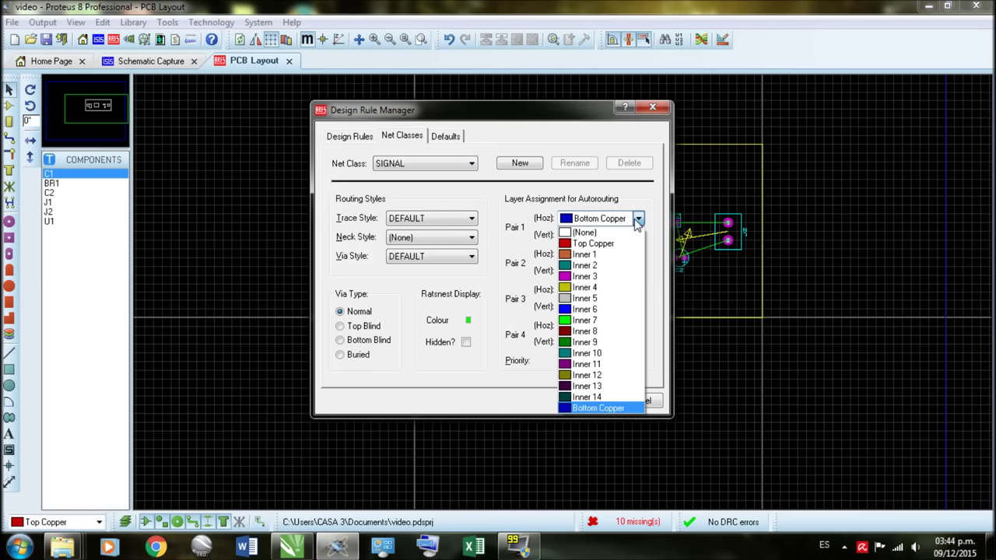
{"action": "left_click", "coordinate": [614, 408]}
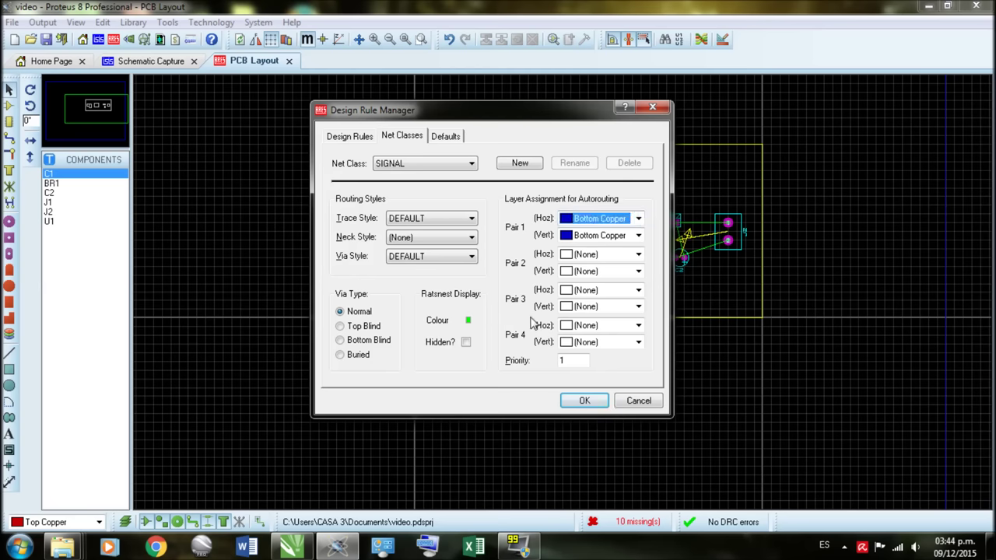
{"action": "left_click", "coordinate": [580, 399]}
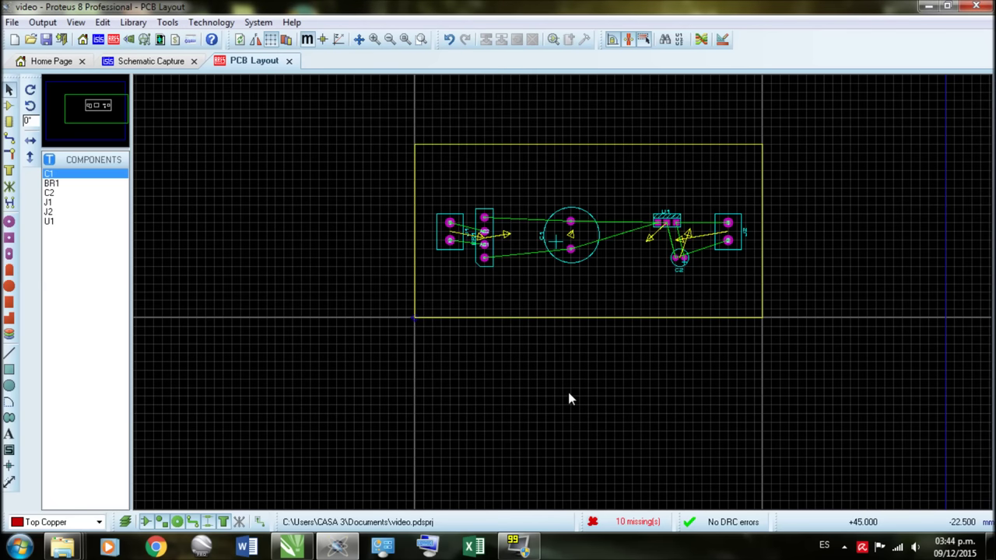
Autoroute the board using the basic automatic schedule with the default router settings
{"action": "left_click", "coordinate": [175, 25]}
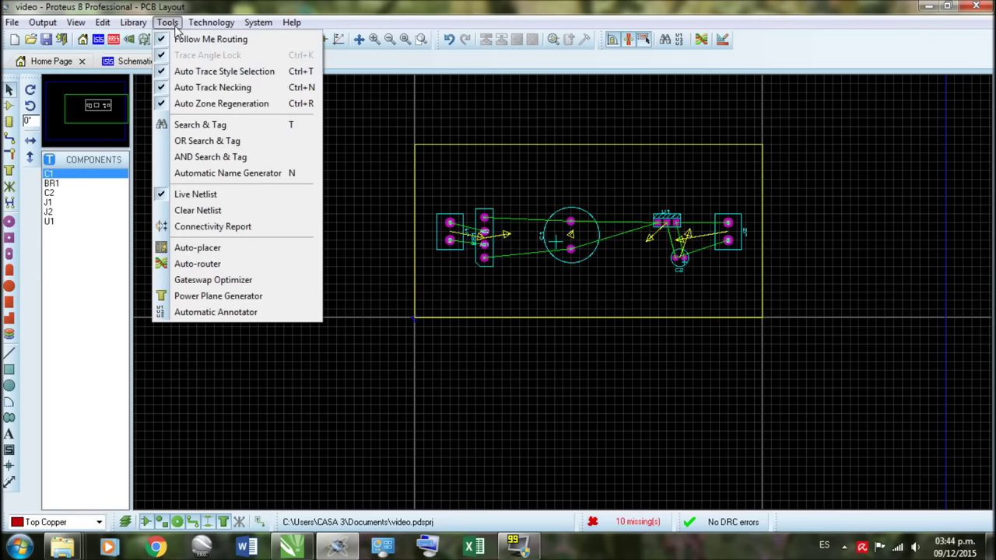
{"action": "left_click", "coordinate": [201, 264]}
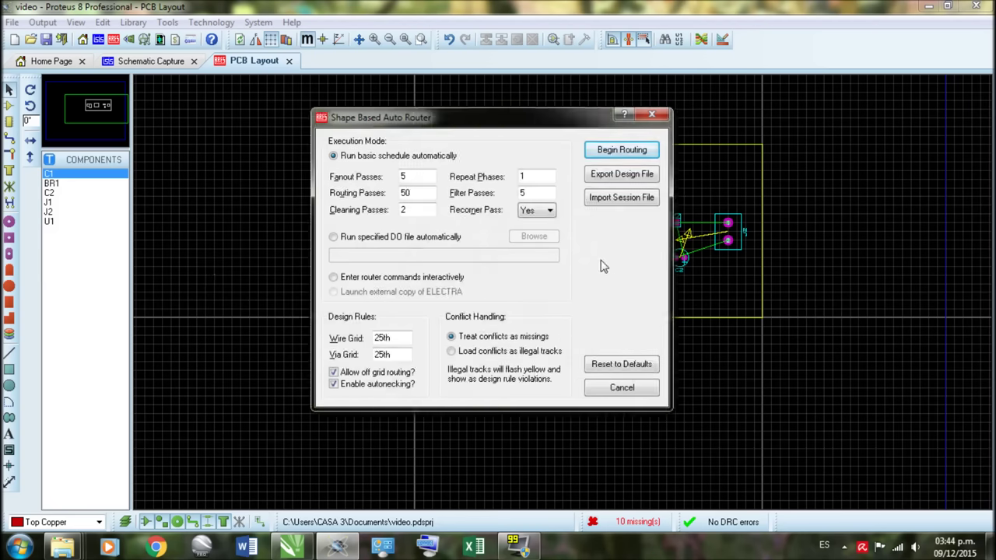
{"action": "left_click", "coordinate": [622, 150]}
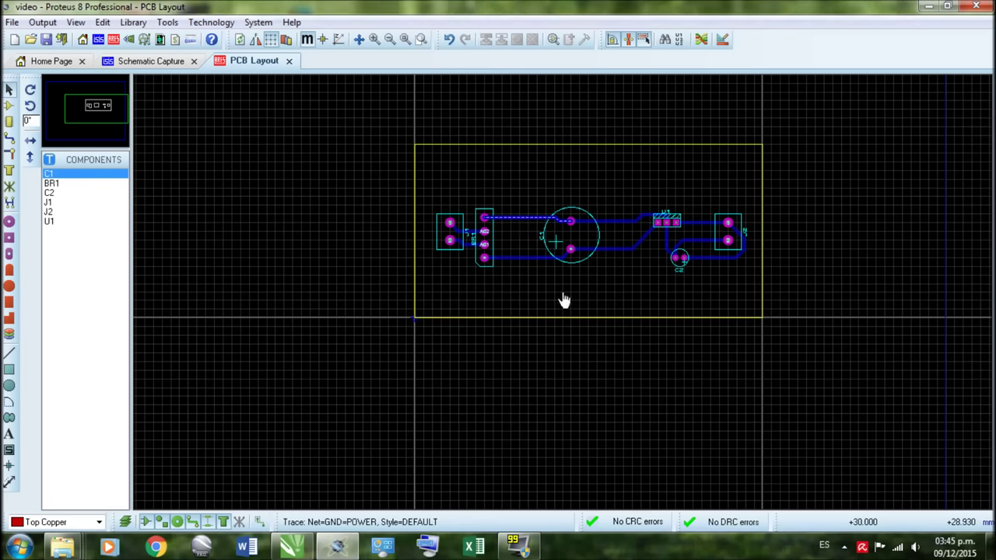
Reshape the trace from J1 pad 1 to BR1's AC2 pad so it leaves J1 horizontally and then slopes to AC2
{"action": "scroll", "coordinate": [536, 319], "scroll_direction": "up", "scroll_amount": 4}
{"action": "scroll", "coordinate": [504, 302], "scroll_direction": "up", "scroll_amount": 1}
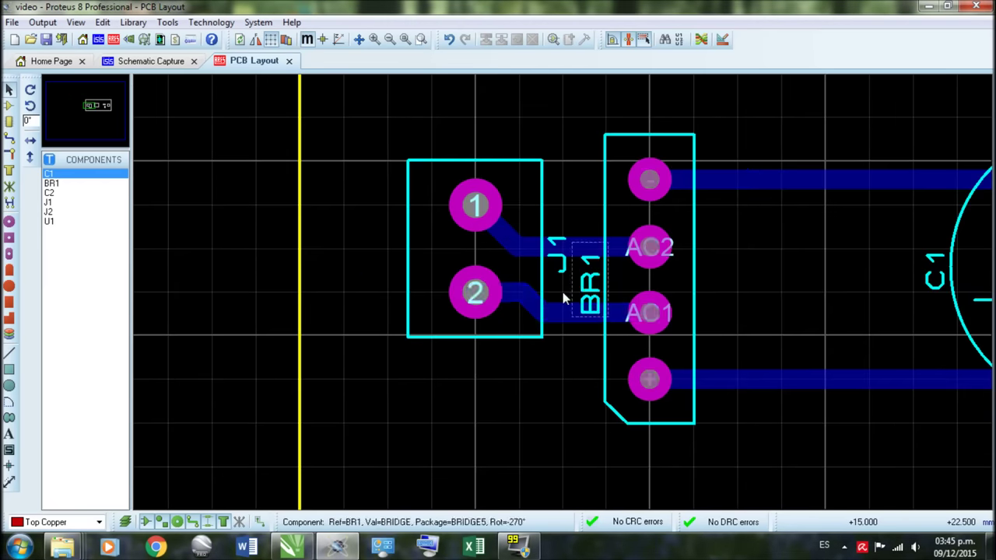
{"action": "scroll", "coordinate": [562, 291], "scroll_direction": "up", "scroll_amount": 2}
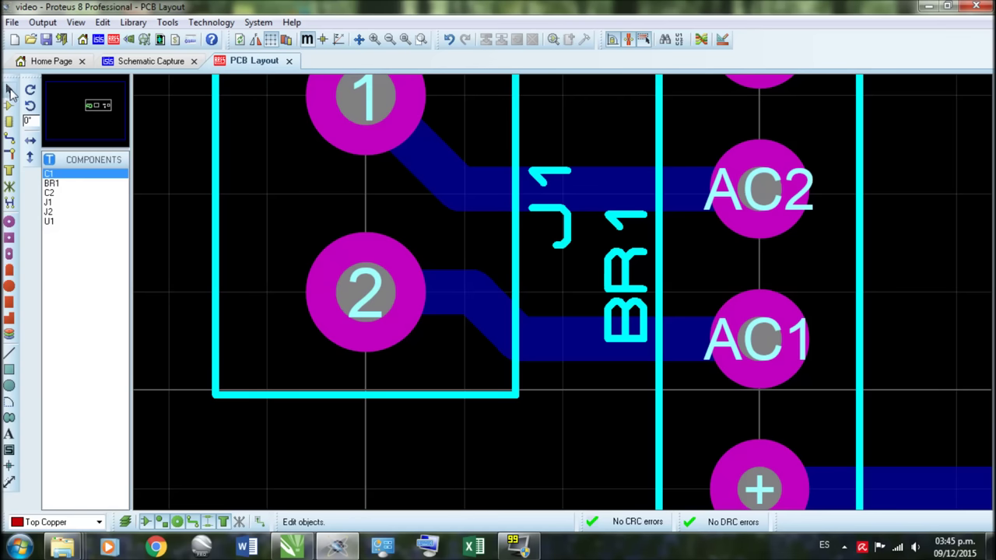
{"action": "left_click", "coordinate": [472, 191]}
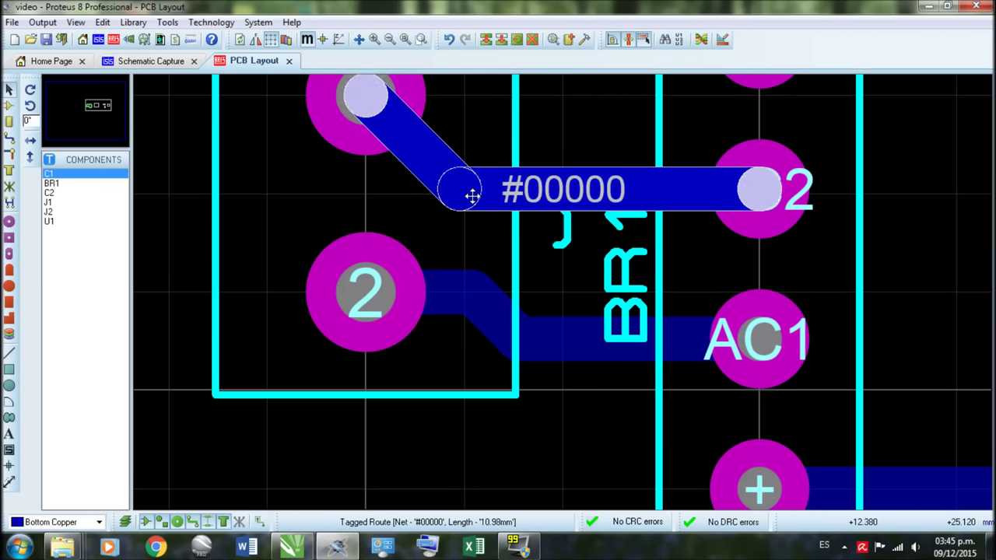
{"action": "left_click_drag", "start_coordinate": [459, 164], "coordinate": [477, 233]}
{"action": "scroll", "coordinate": [498, 234], "scroll_direction": "down", "scroll_amount": 1}
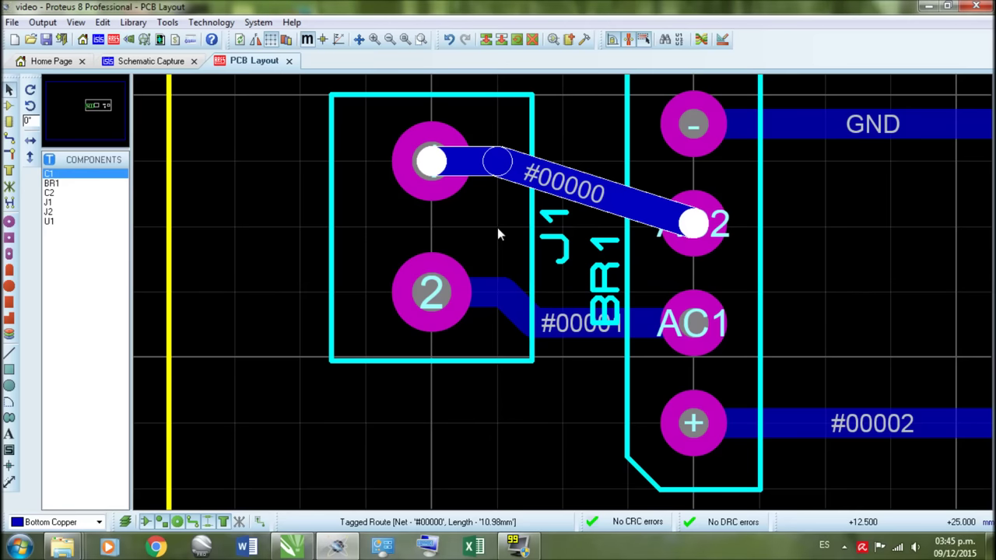
{"action": "left_click", "coordinate": [507, 163]}
{"action": "left_click_drag", "start_coordinate": [507, 164], "coordinate": [563, 161]}
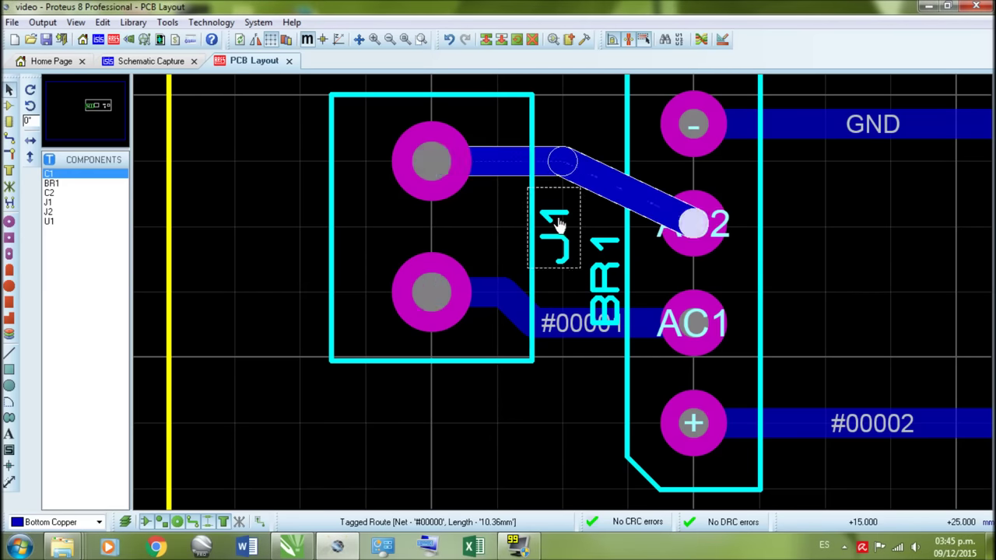
Inspect the autorouted traces across the board, including those around U1, C2 and J2
{"action": "scroll", "coordinate": [499, 324], "scroll_direction": "down", "scroll_amount": 4}
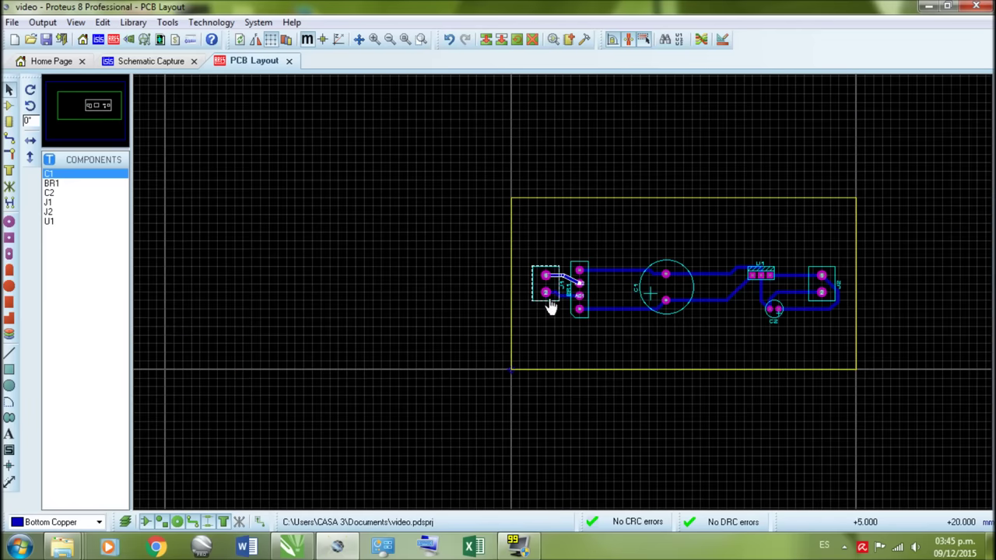
{"action": "scroll", "coordinate": [823, 292], "scroll_direction": "up", "scroll_amount": 2}
{"action": "scroll", "coordinate": [526, 287], "scroll_direction": "up", "scroll_amount": 2}
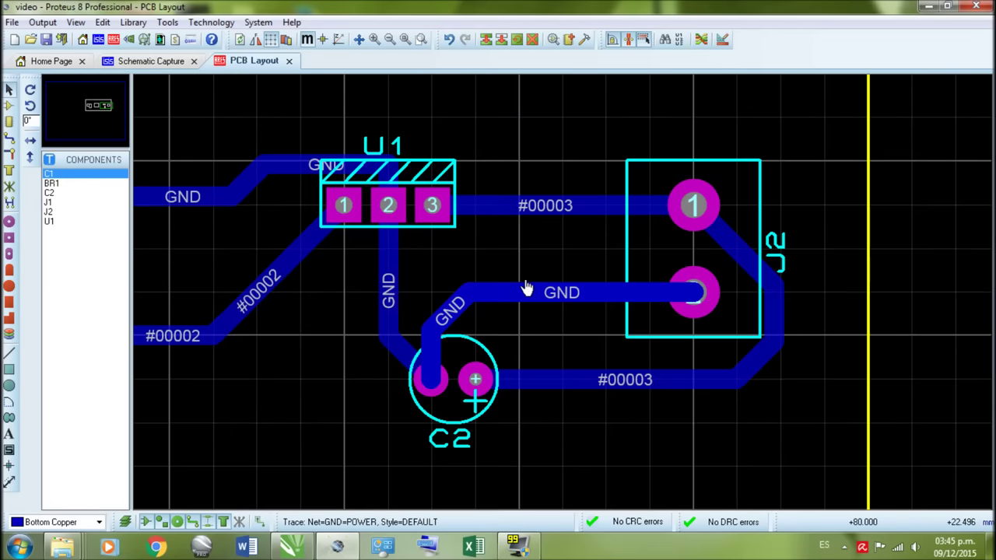
{"action": "scroll", "coordinate": [373, 376], "scroll_direction": "down", "scroll_amount": 2}
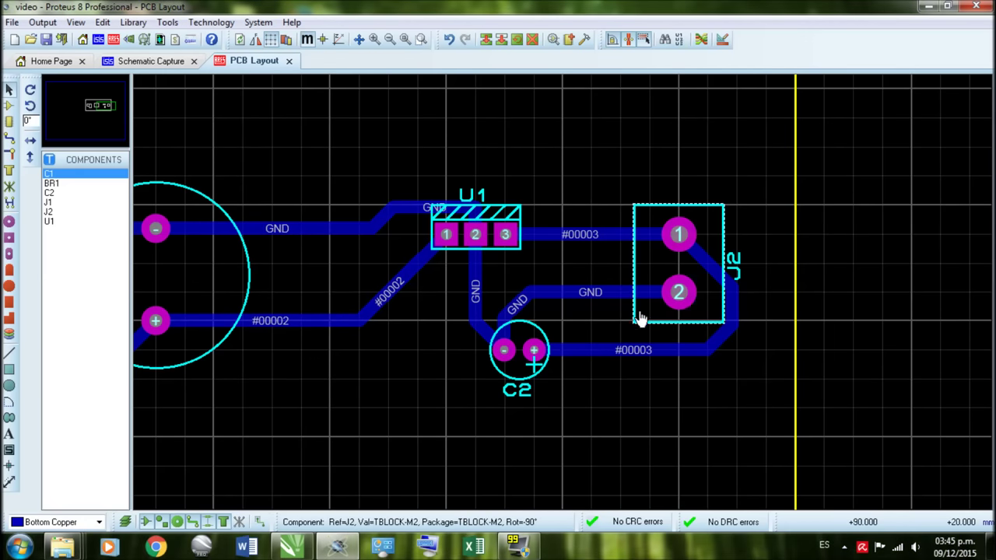
{"action": "scroll", "coordinate": [502, 333], "scroll_direction": "down", "scroll_amount": 2}
{"action": "scroll", "coordinate": [502, 333], "scroll_direction": "up", "scroll_amount": 2}
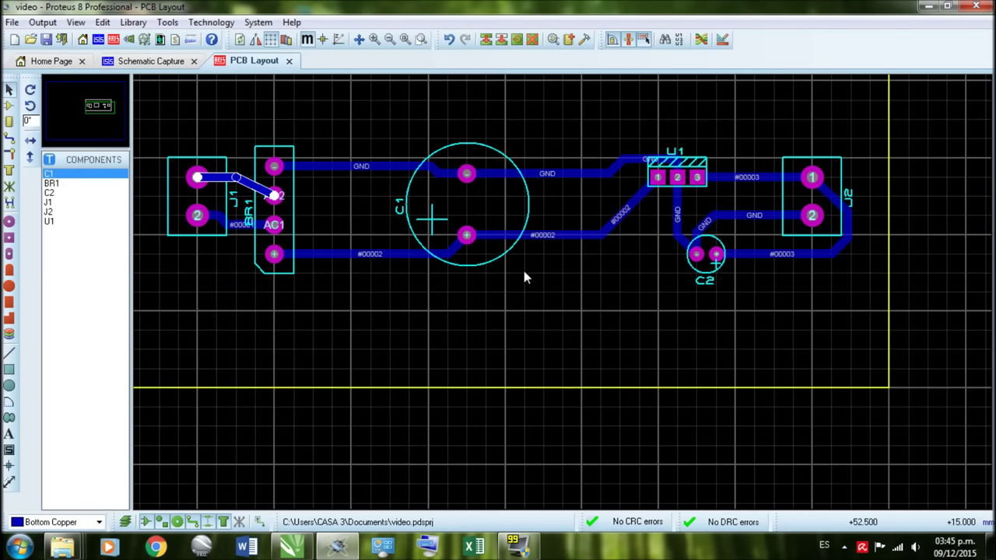
{"action": "scroll", "coordinate": [524, 262], "scroll_direction": "down", "scroll_amount": 1}
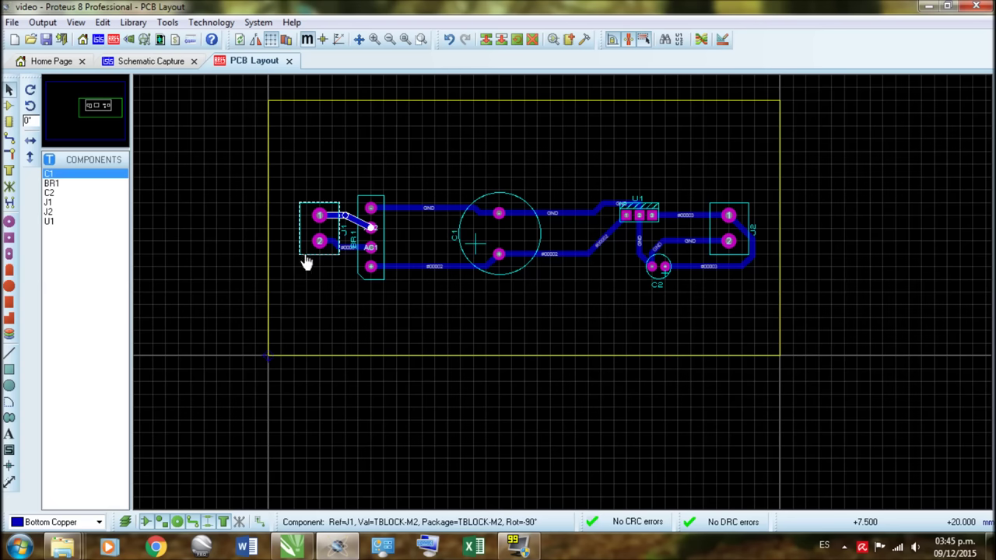
Generate a power plane on Bottom Copper with no net, the DEFAULT boundary and 25th edge clearance
{"action": "left_click", "coordinate": [166, 23]}
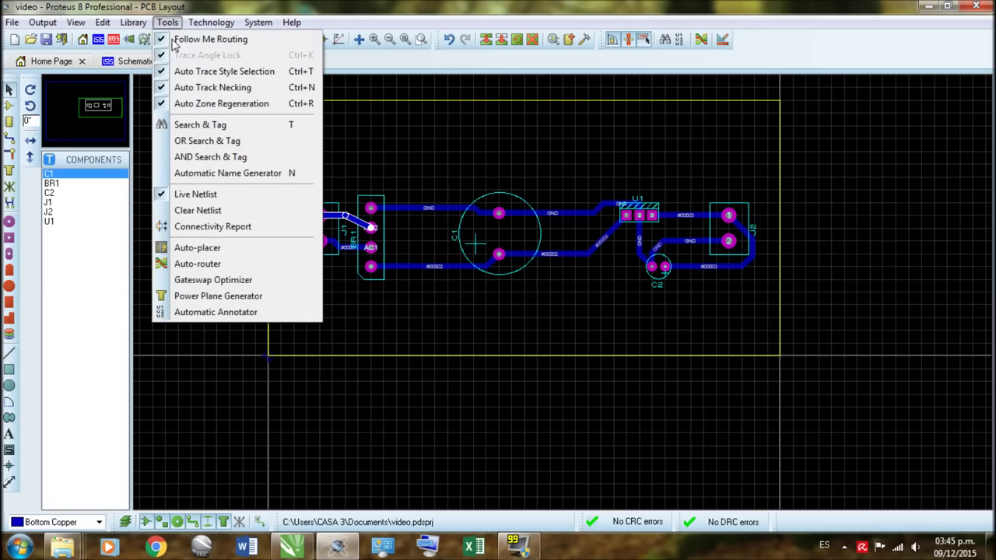
{"action": "left_click", "coordinate": [185, 299]}
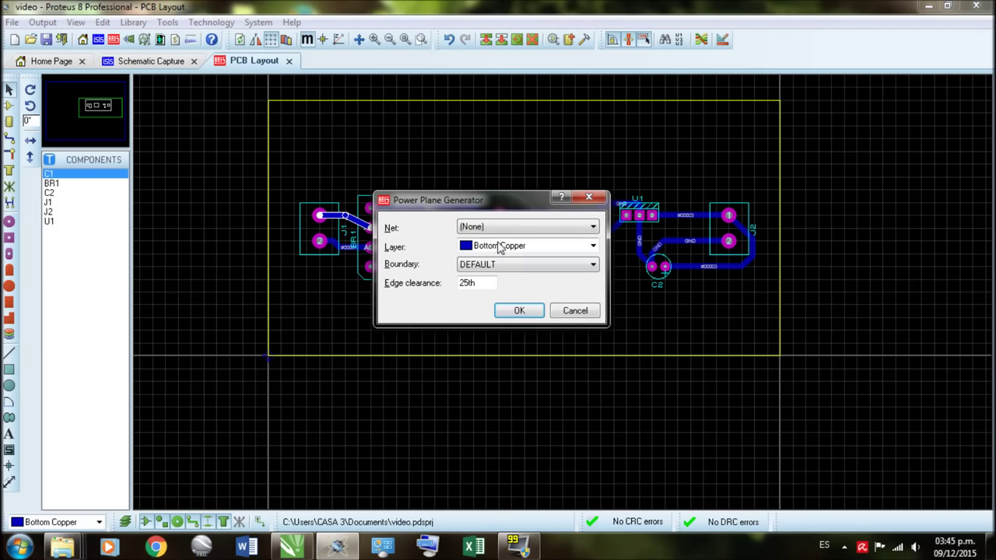
{"action": "left_click", "coordinate": [592, 246]}
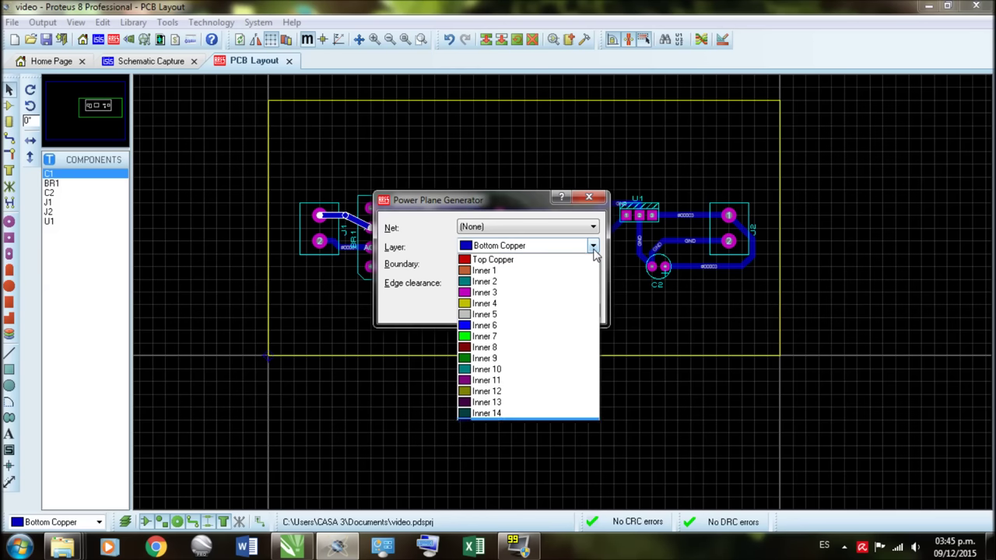
{"action": "left_click", "coordinate": [583, 425]}
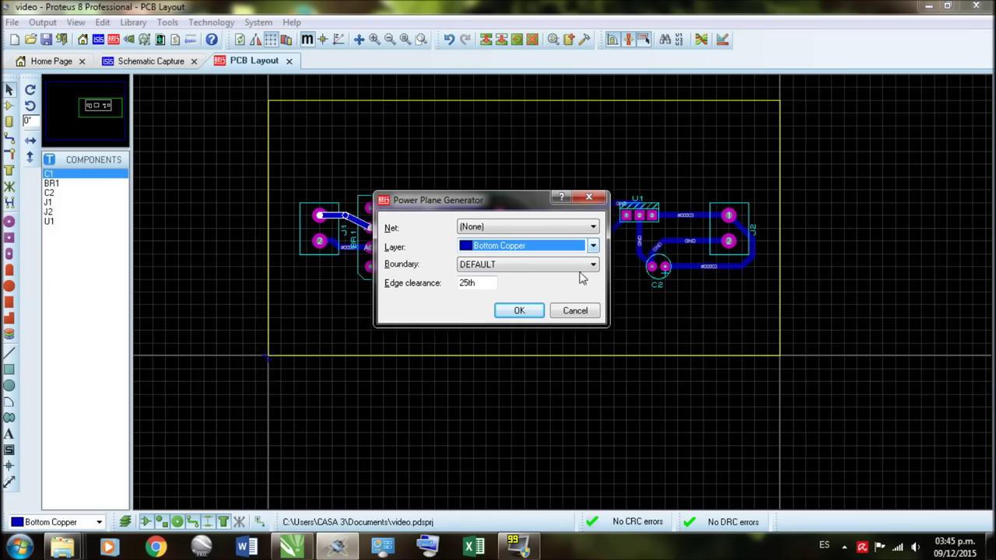
{"action": "left_click", "coordinate": [516, 313]}
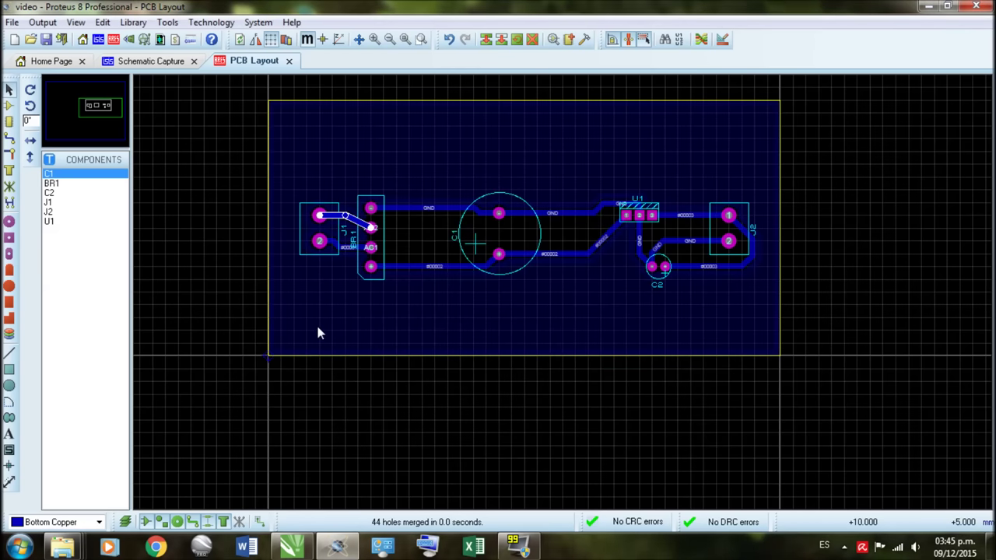
Edit the copper zone to allow nesting and set its clearance to 30th
{"action": "left_click", "coordinate": [272, 318]}
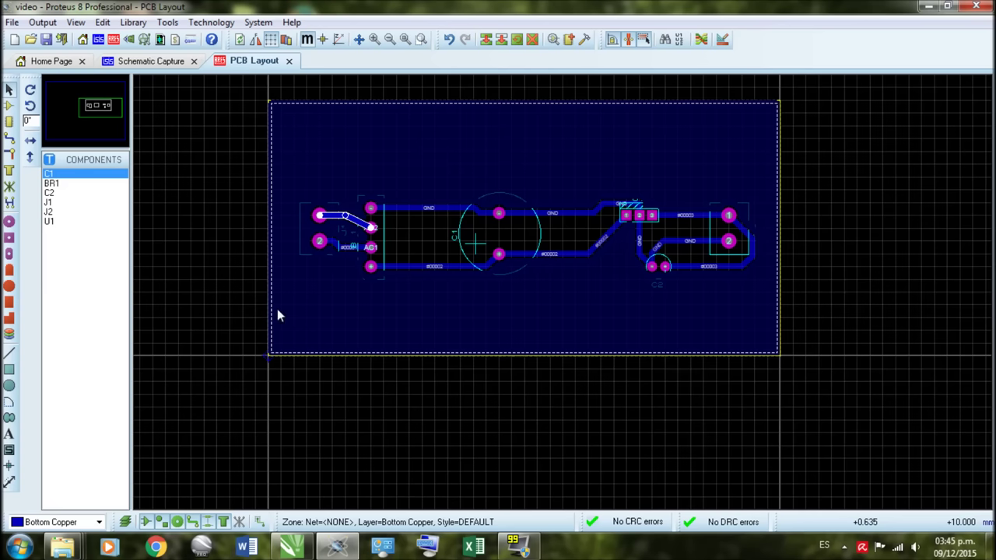
{"action": "left_click", "coordinate": [323, 308]}
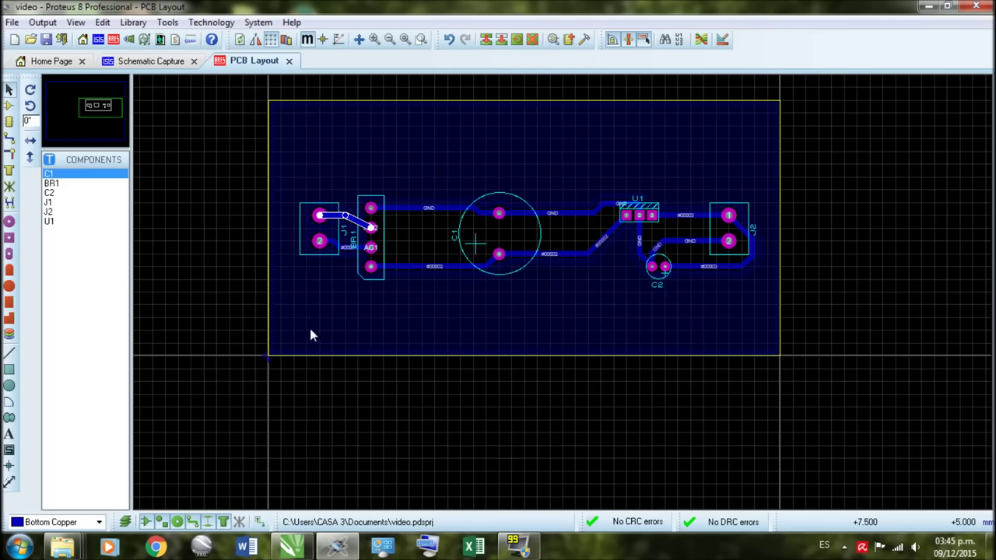
{"action": "left_click", "coordinate": [277, 307]}
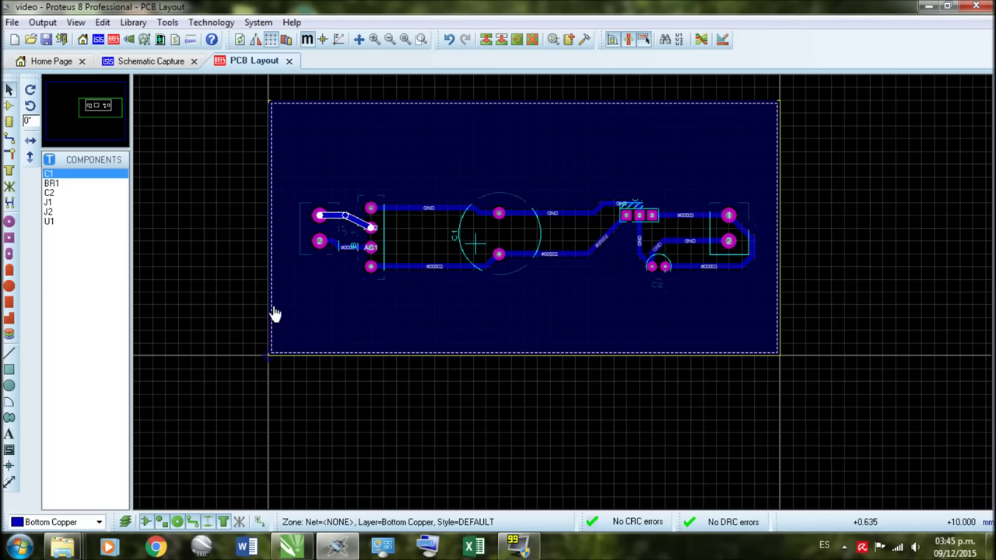
{"action": "left_click", "coordinate": [275, 304]}
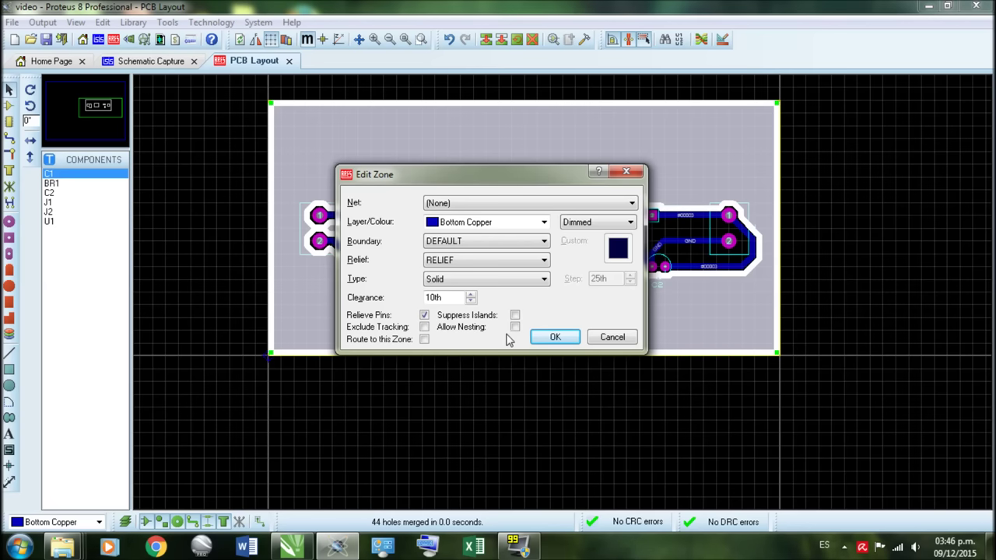
{"action": "left_click", "coordinate": [515, 328]}
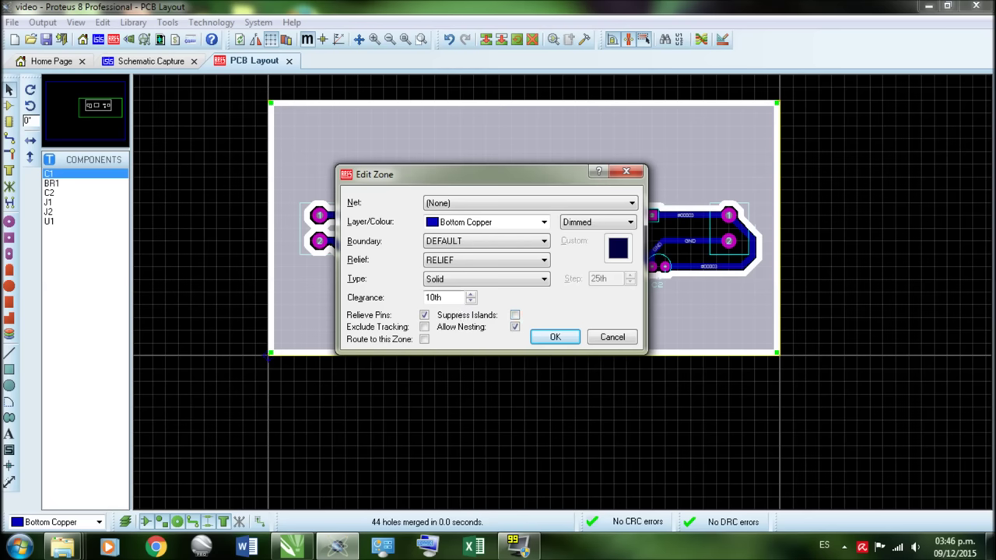
{"action": "left_click", "coordinate": [471, 296]}
{"action": "left_click", "coordinate": [470, 296]}
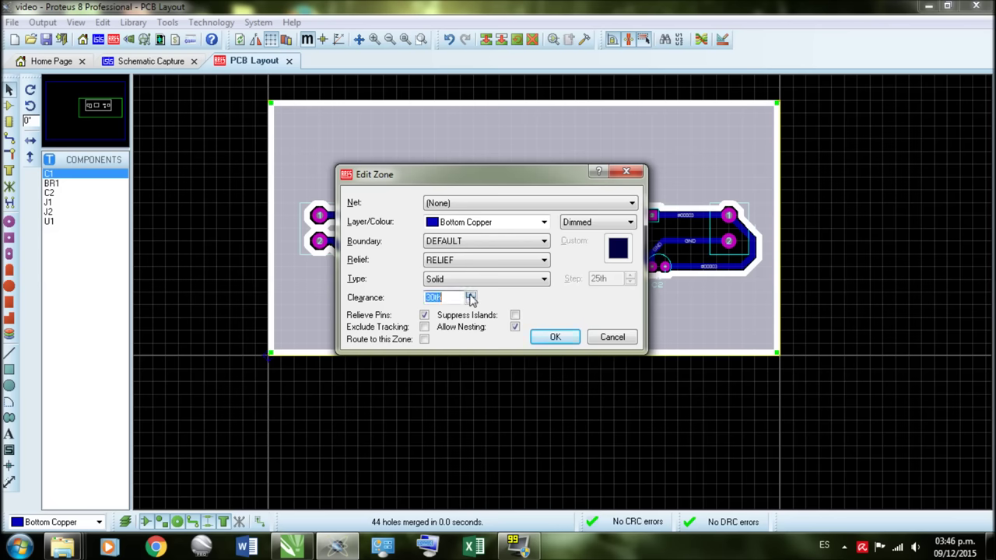
{"action": "left_click", "coordinate": [556, 336]}
Examine the copper zone's clearance around the traces and pads over the whole board
{"action": "scroll", "coordinate": [567, 298], "scroll_direction": "up", "scroll_amount": 2}
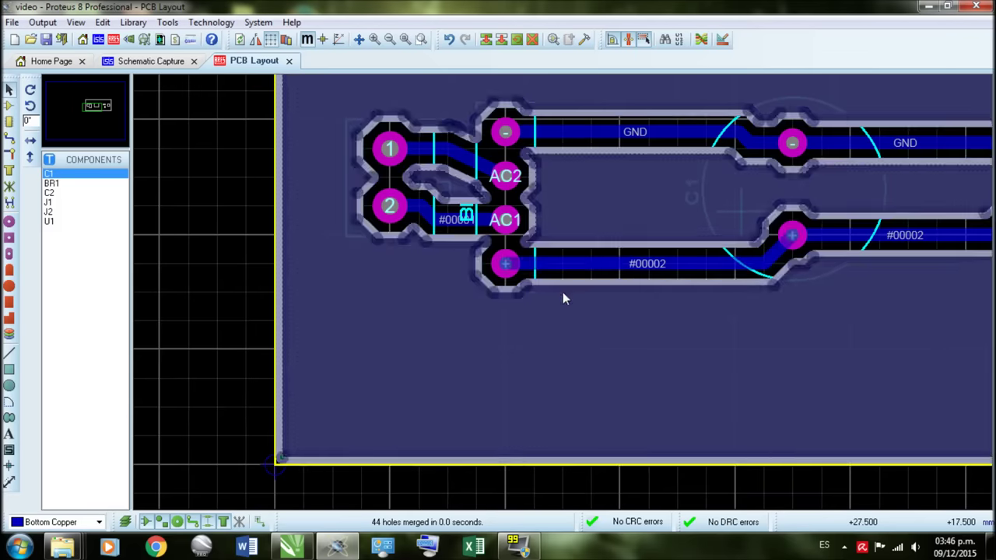
{"action": "scroll", "coordinate": [561, 295], "scroll_direction": "up", "scroll_amount": 2}
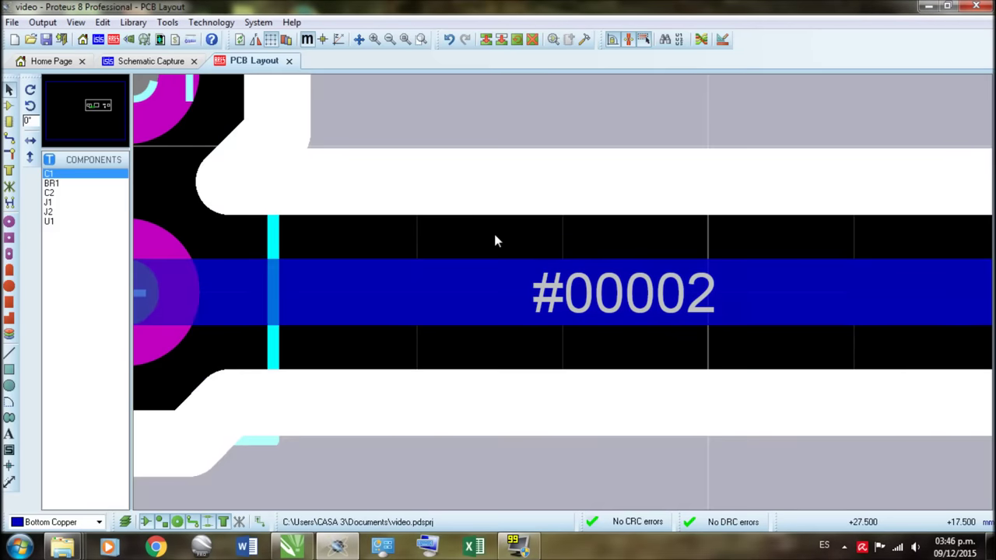
{"action": "scroll", "coordinate": [451, 256], "scroll_direction": "down", "scroll_amount": 3}
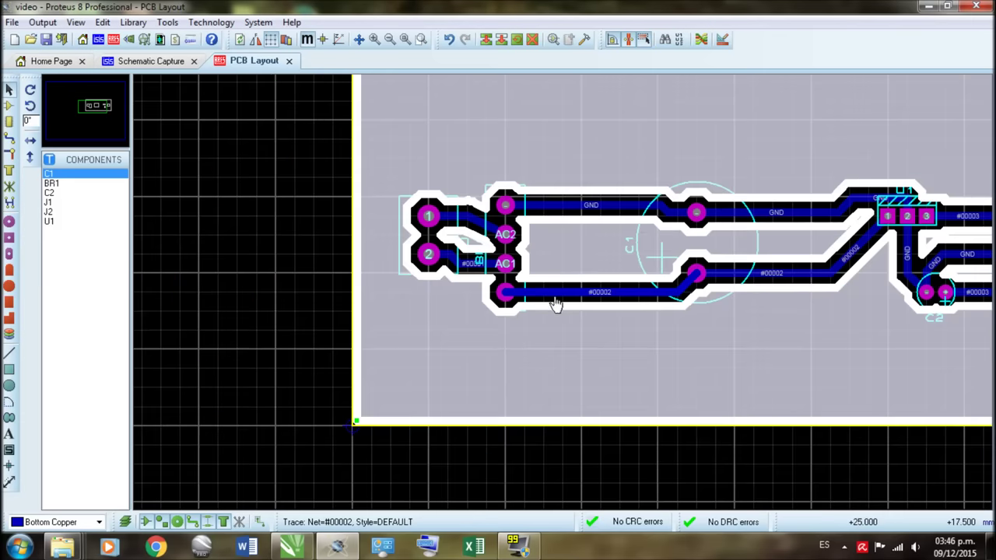
{"action": "scroll", "coordinate": [548, 303], "scroll_direction": "down", "scroll_amount": 2}
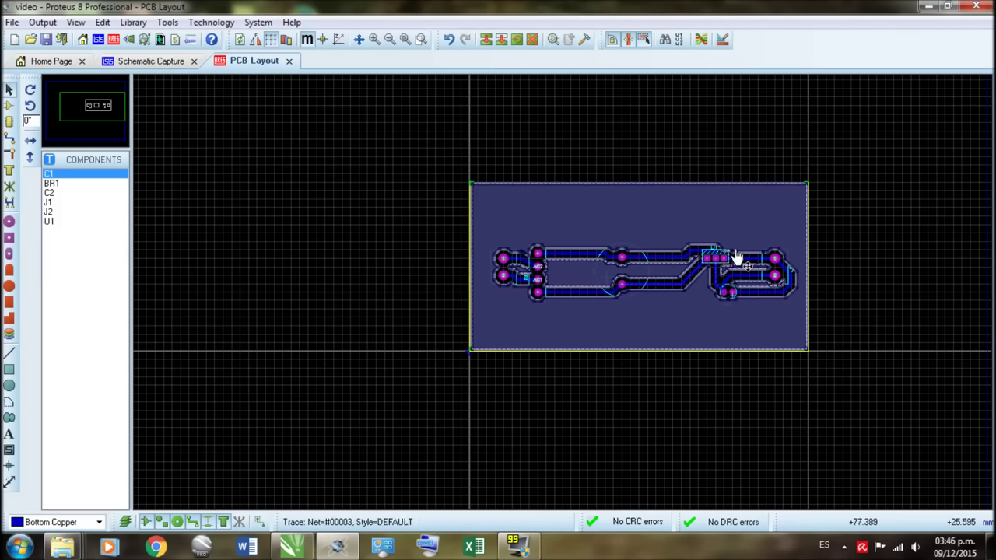
{"action": "scroll", "coordinate": [562, 273], "scroll_direction": "up", "scroll_amount": 1}
{"action": "scroll", "coordinate": [444, 318], "scroll_direction": "down", "scroll_amount": 2}
{"action": "scroll", "coordinate": [558, 299], "scroll_direction": "up", "scroll_amount": 1}
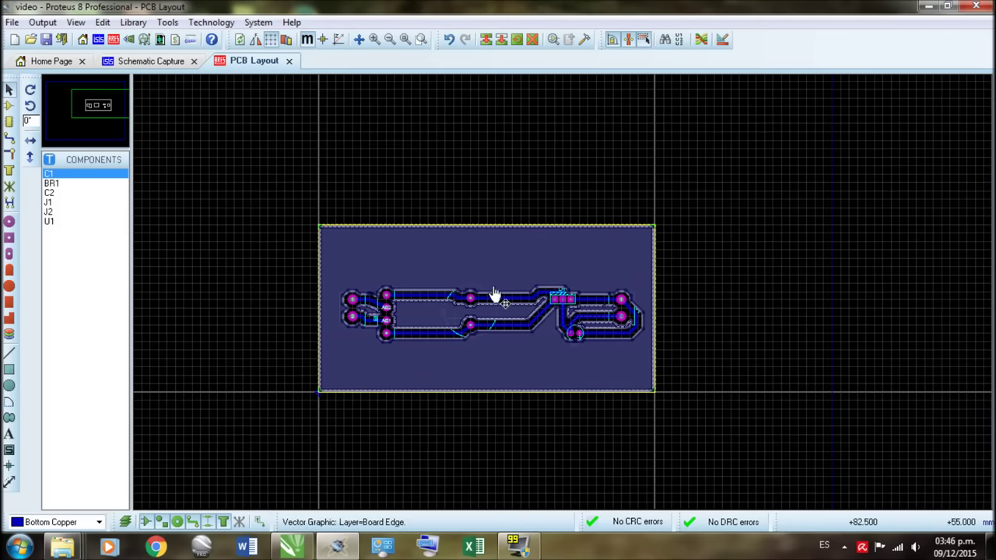
{"action": "scroll", "coordinate": [504, 278], "scroll_direction": "up", "scroll_amount": 1}
{"action": "scroll", "coordinate": [562, 299], "scroll_direction": "down", "scroll_amount": 1}
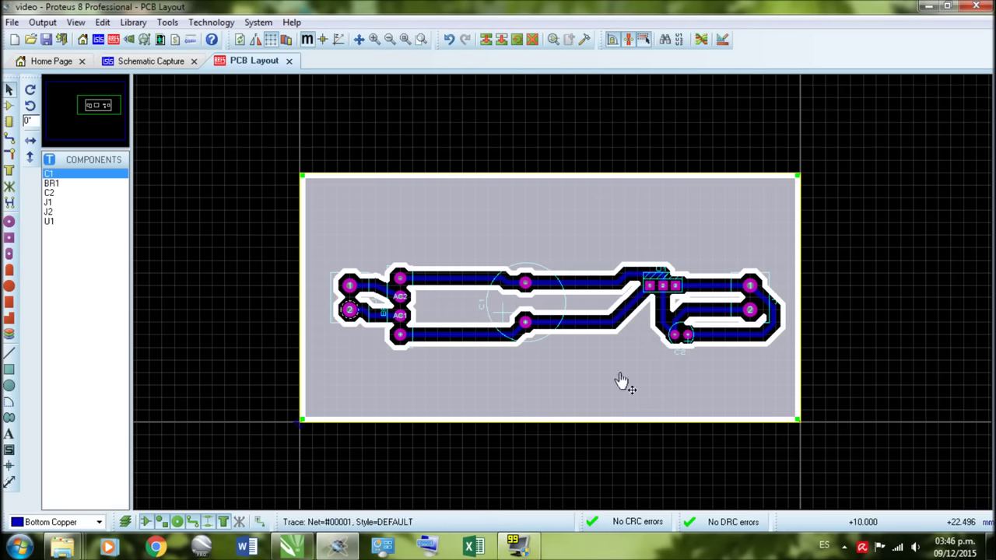
Select the whole board area and set up a bitmap export that includes only the Bottom Copper layer
{"action": "left_click_drag", "start_coordinate": [251, 142], "coordinate": [853, 393]}
{"action": "left_click_drag", "start_coordinate": [254, 95], "coordinate": [832, 421]}
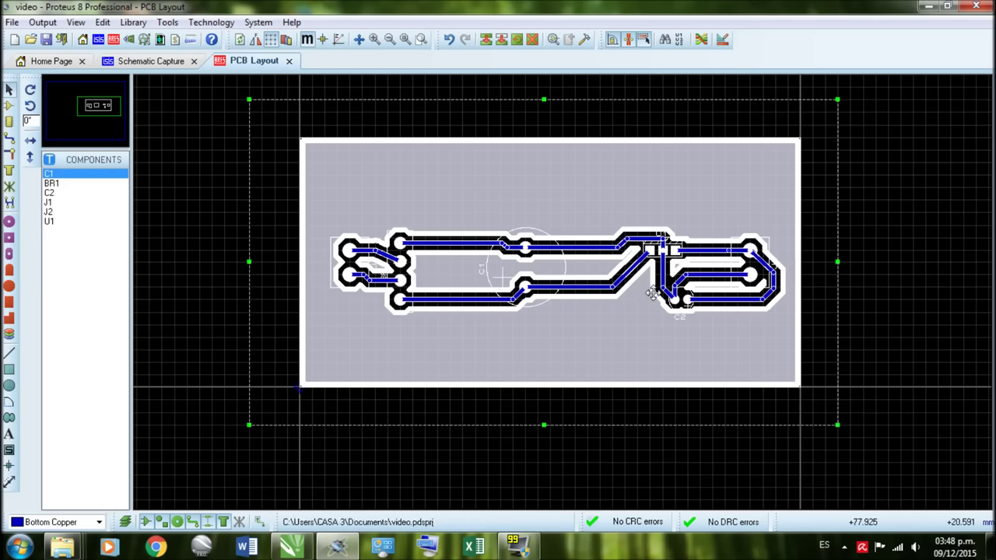
{"action": "left_click", "coordinate": [42, 23]}
{"action": "mouse_move", "coordinate": [113, 133]}
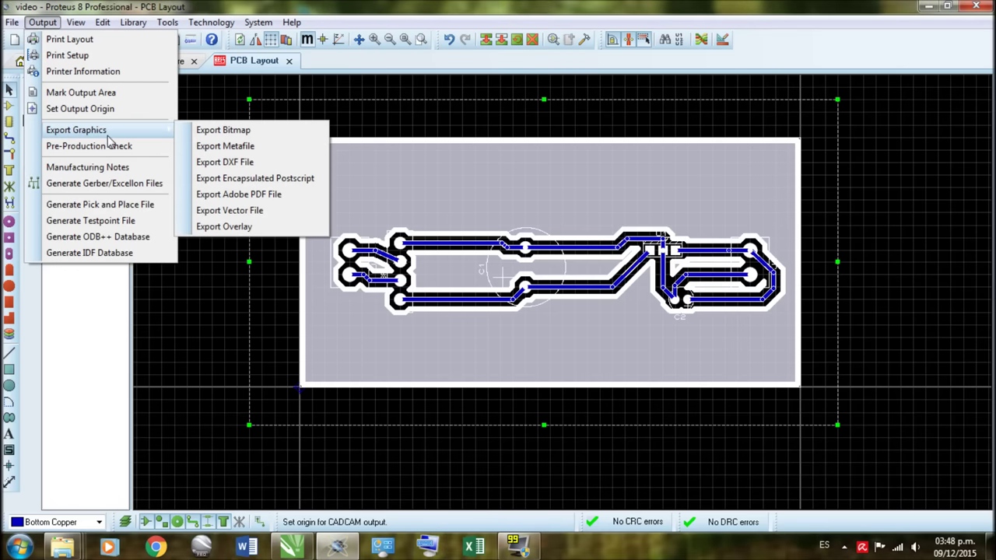
{"action": "left_click", "coordinate": [266, 132]}
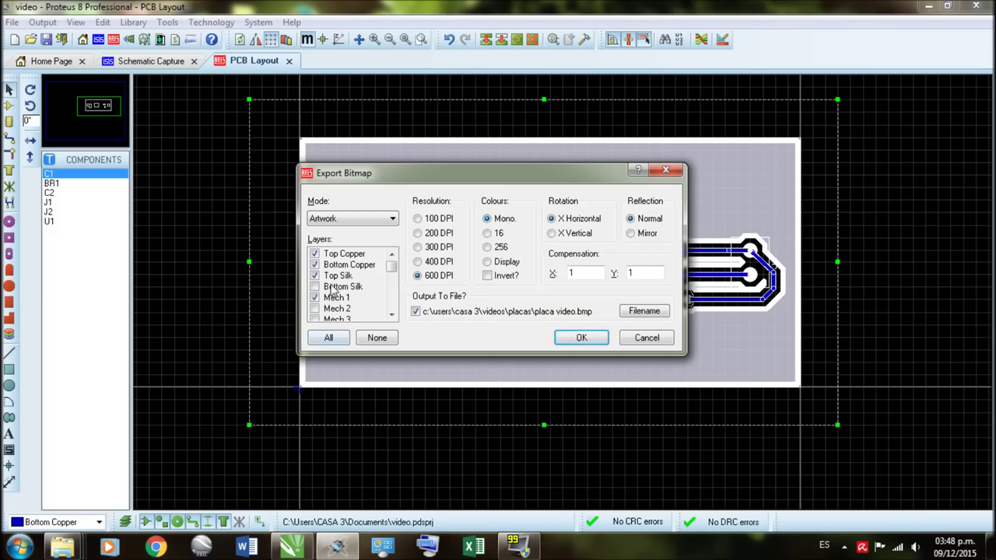
{"action": "left_click", "coordinate": [379, 343]}
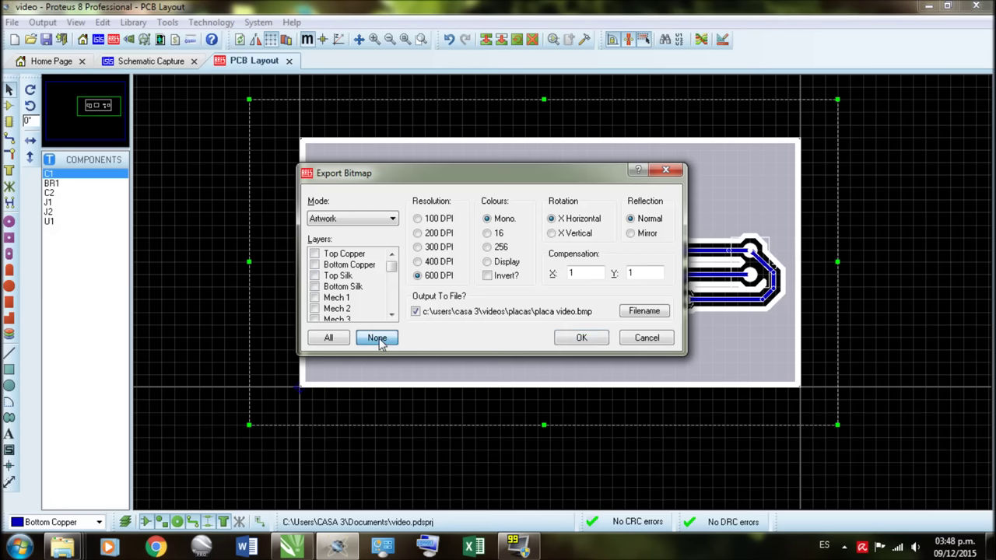
{"action": "left_click", "coordinate": [315, 266]}
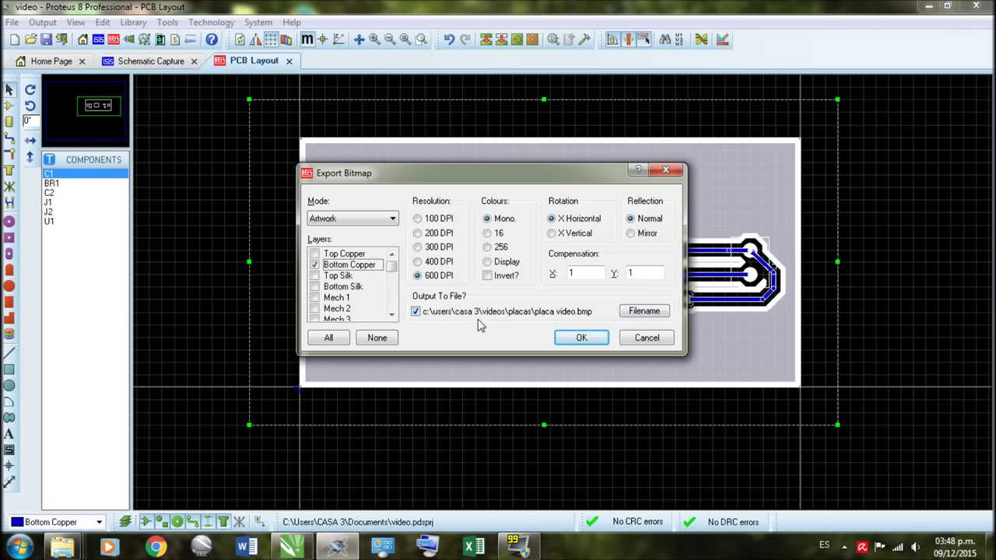
Export the bitmap under the name placa1 into the placas folder of the Vídeos library
{"action": "left_click", "coordinate": [645, 316]}
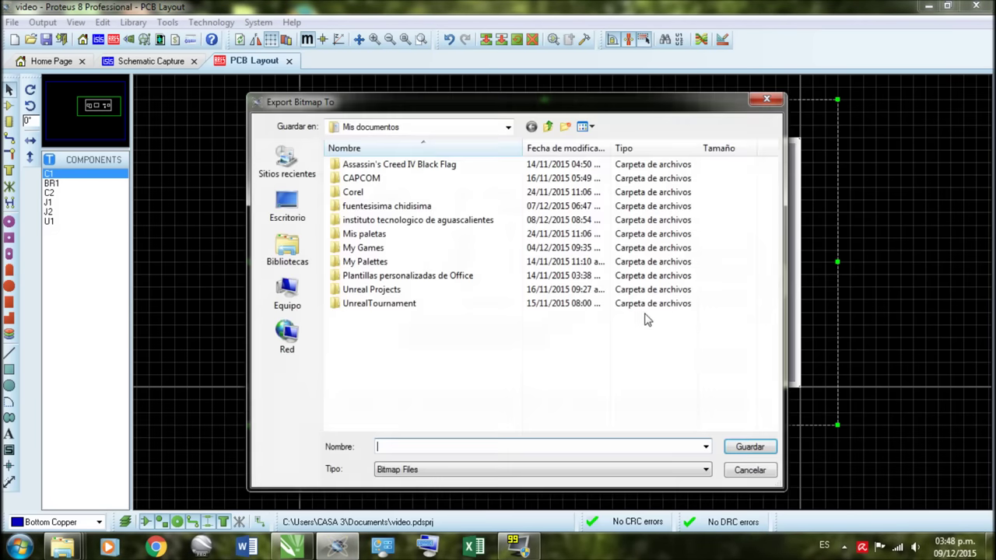
{"action": "left_click", "coordinate": [300, 247]}
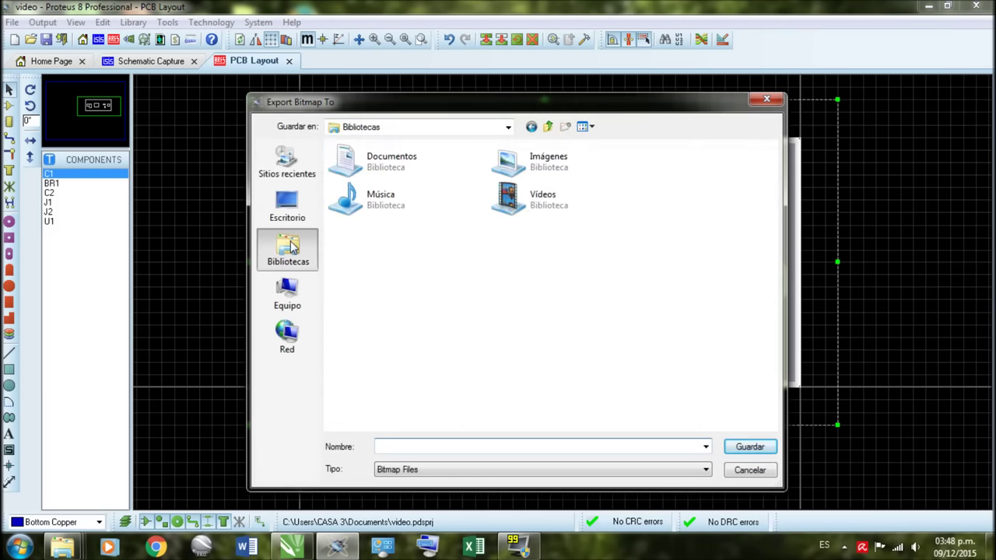
{"action": "double_click", "coordinate": [545, 213]}
{"action": "double_click", "coordinate": [437, 194]}
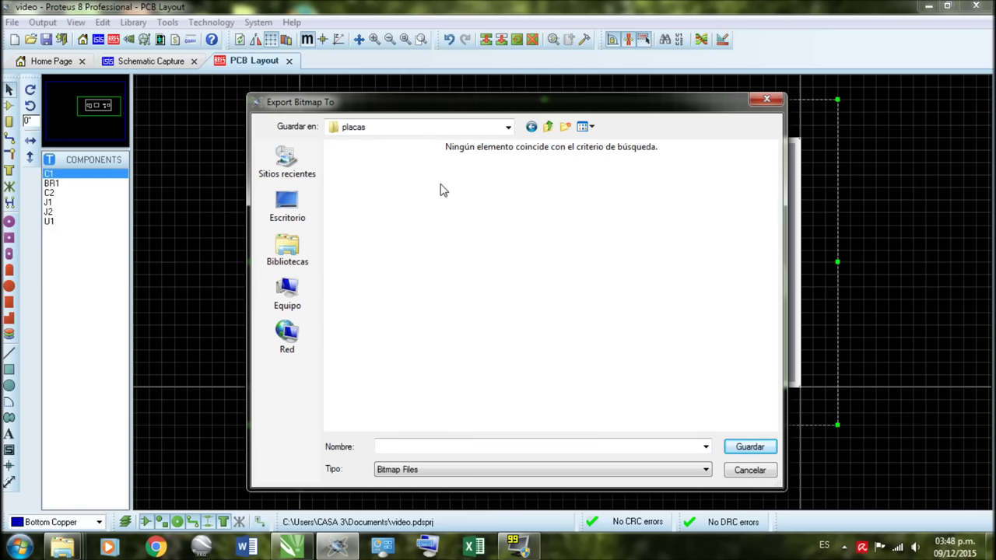
{"action": "left_click", "coordinate": [469, 446]}
{"action": "type", "text": "placa1"}
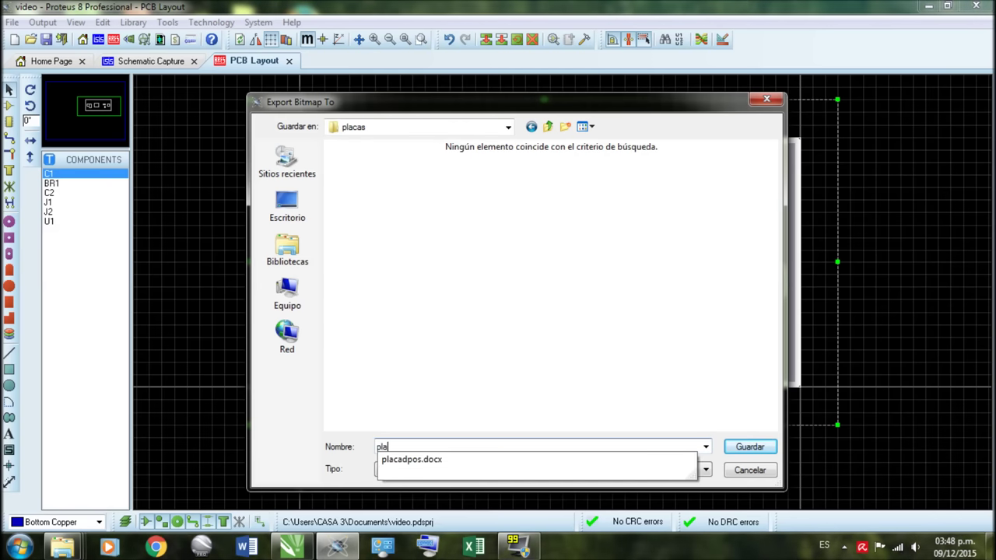
{"action": "left_click", "coordinate": [750, 447]}
{"action": "left_click", "coordinate": [575, 339]}
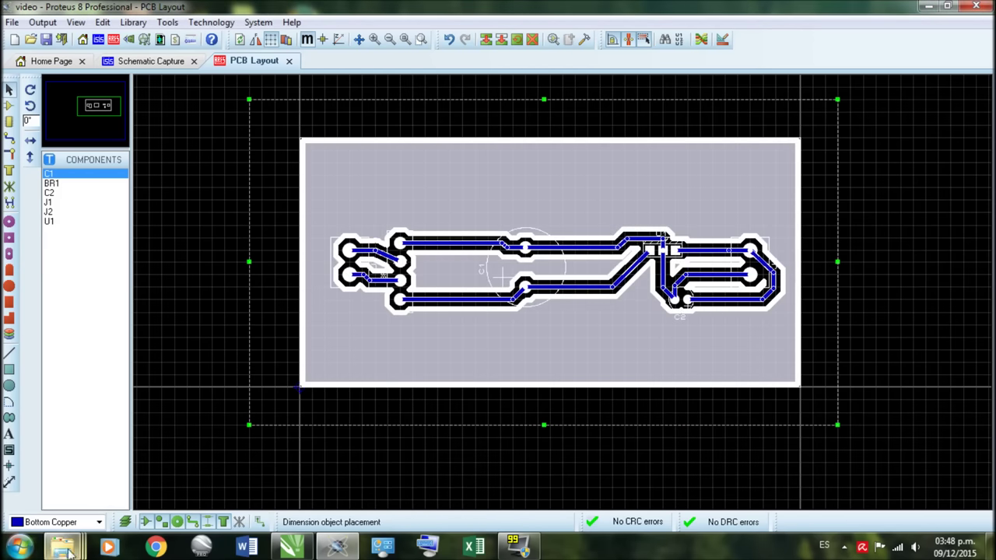
View the exported placa1 image from the placas folder to check its traces and pads, and close the viewer
{"action": "mouse_move", "coordinate": [63, 546]}
{"action": "left_click", "coordinate": [237, 476]}
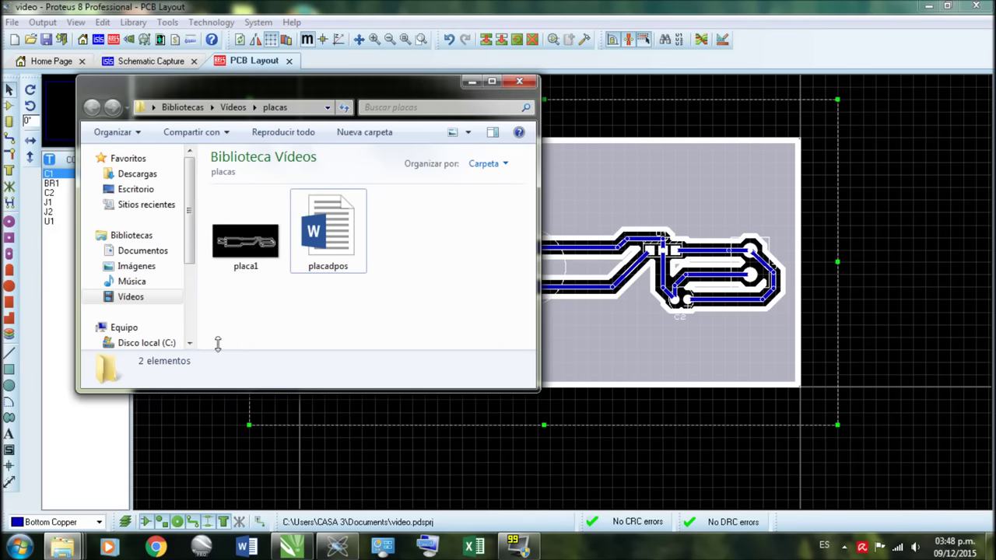
{"action": "double_click", "coordinate": [251, 247]}
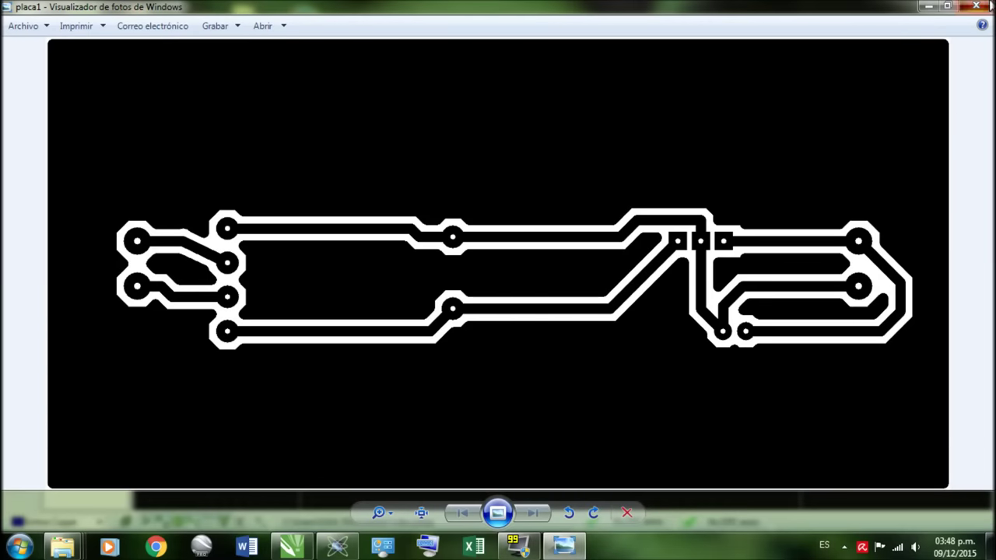
{"action": "key", "text": "alt+F4"}
Bring the placa1 bitmap into a CorelDRAW document and quick-trace it, keeping its original size
{"action": "left_click_drag", "start_coordinate": [288, 417], "coordinate": [465, 294]}
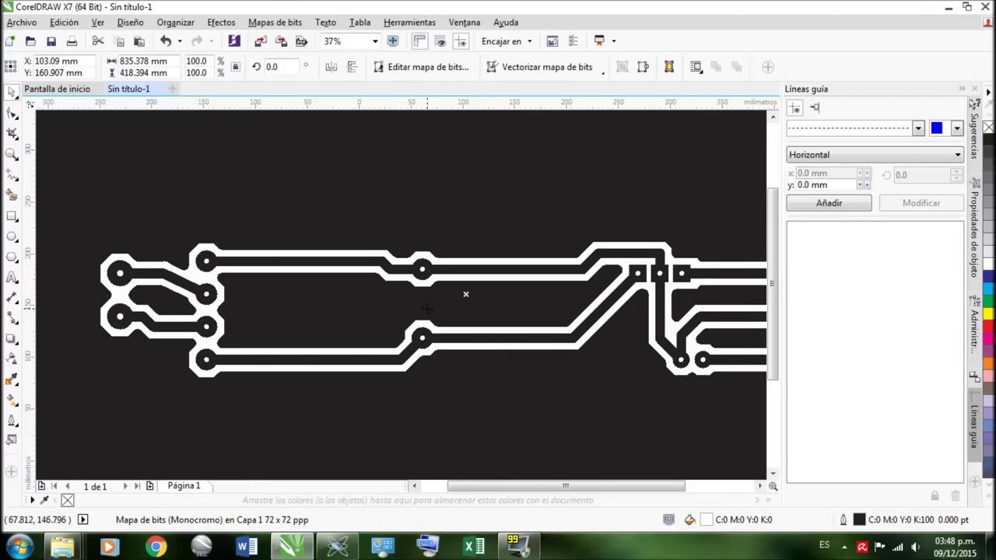
{"action": "scroll", "coordinate": [465, 294], "scroll_direction": "down", "scroll_amount": 1}
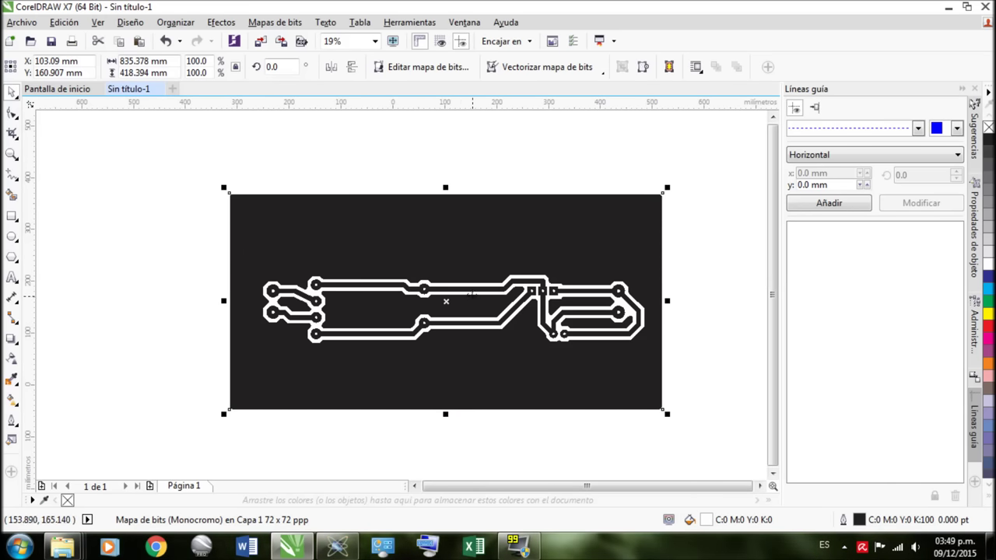
{"action": "key", "text": "ctrl+z"}
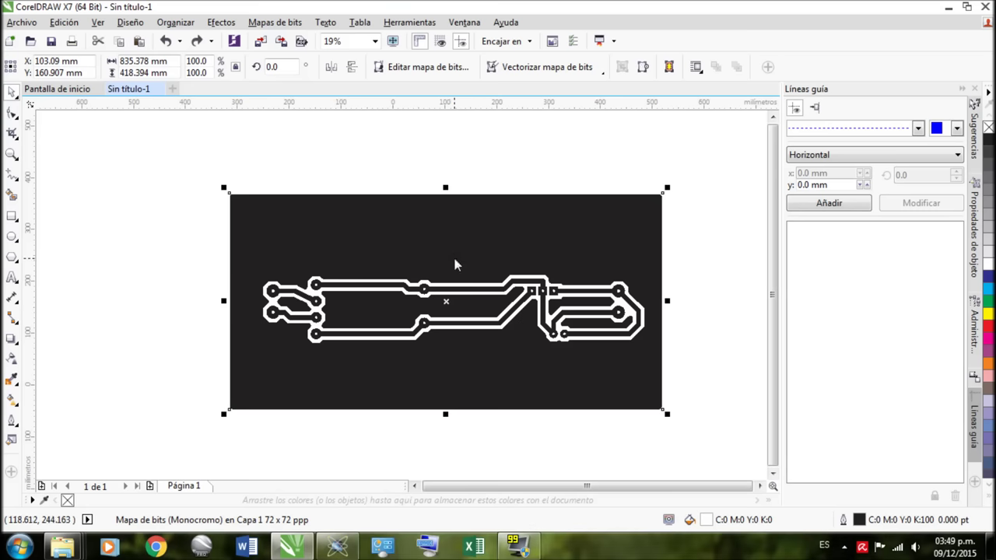
{"action": "right_click", "coordinate": [454, 260]}
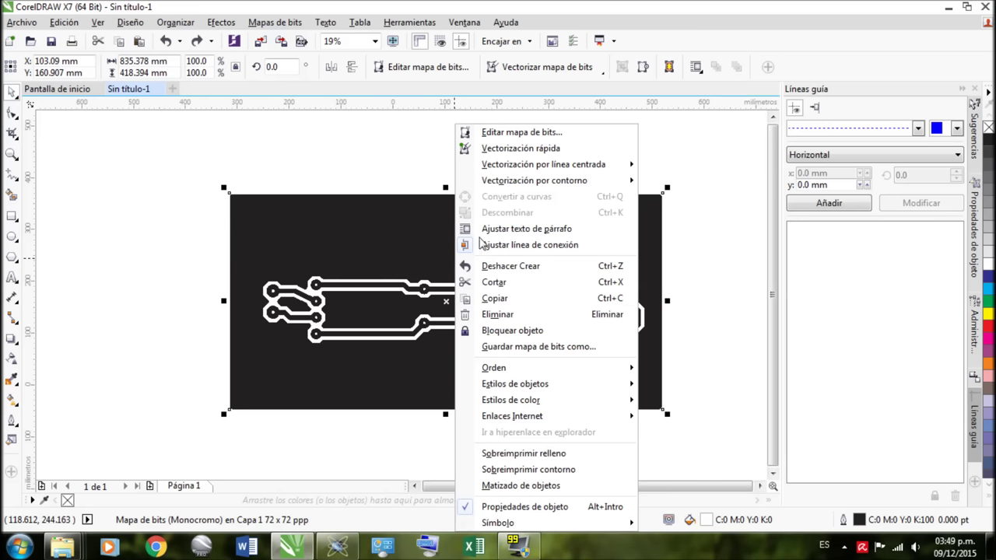
{"action": "left_click", "coordinate": [543, 151]}
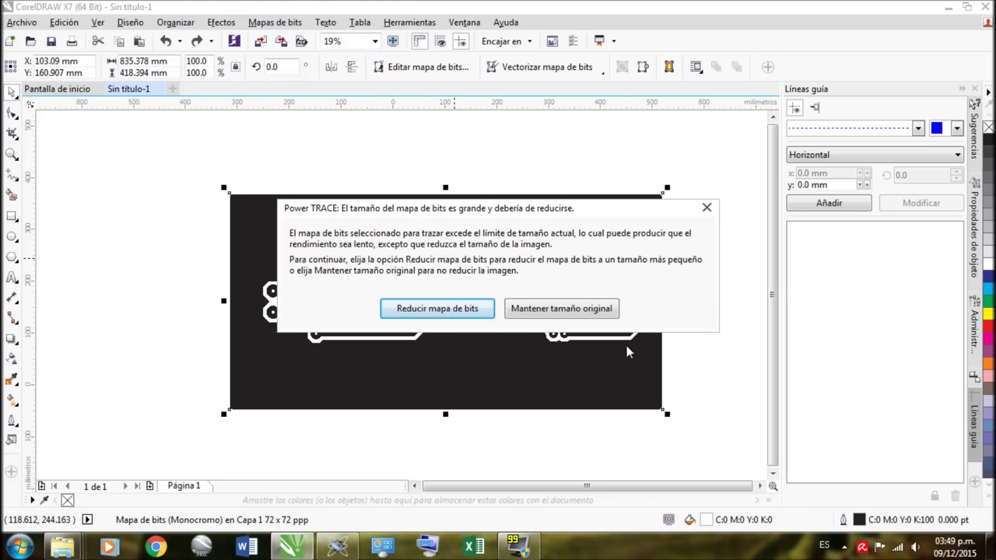
{"action": "left_click", "coordinate": [580, 309]}
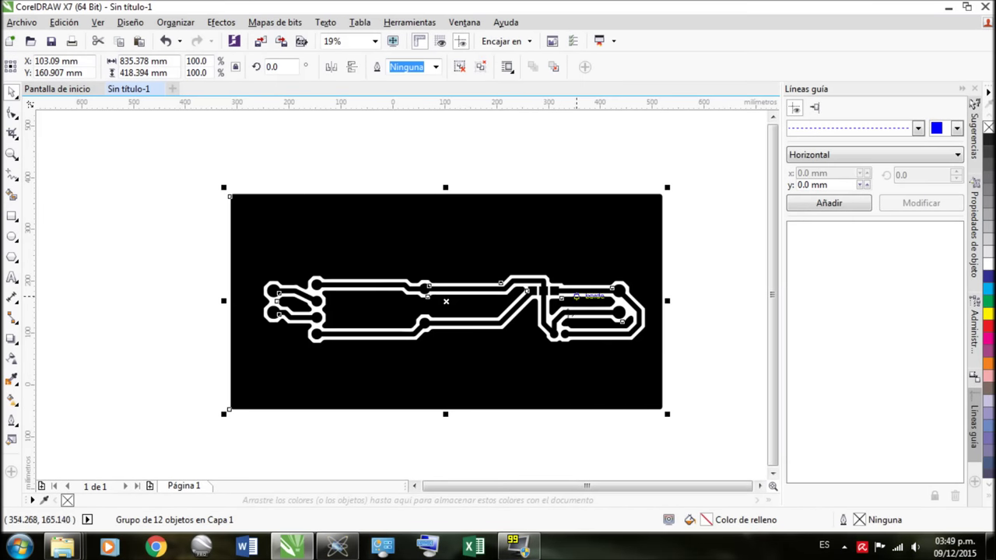
Move the traced group off the original bitmap and arrange the two side by side above the page
{"action": "scroll", "coordinate": [582, 305], "scroll_direction": "down", "scroll_amount": 2}
{"action": "scroll", "coordinate": [549, 325], "scroll_direction": "up", "scroll_amount": 3}
{"action": "scroll", "coordinate": [545, 307], "scroll_direction": "down", "scroll_amount": 2}
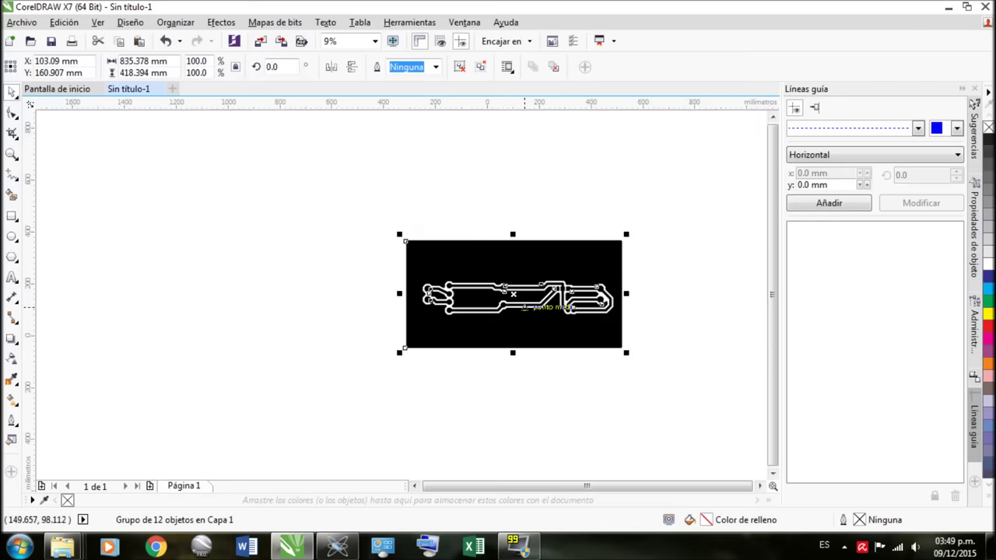
{"action": "mouse_move", "coordinate": [511, 300]}
{"action": "left_mouse_down"}
{"action": "mouse_move", "coordinate": [234, 313]}
{"action": "mouse_move", "coordinate": [226, 264]}
{"action": "left_mouse_up"}
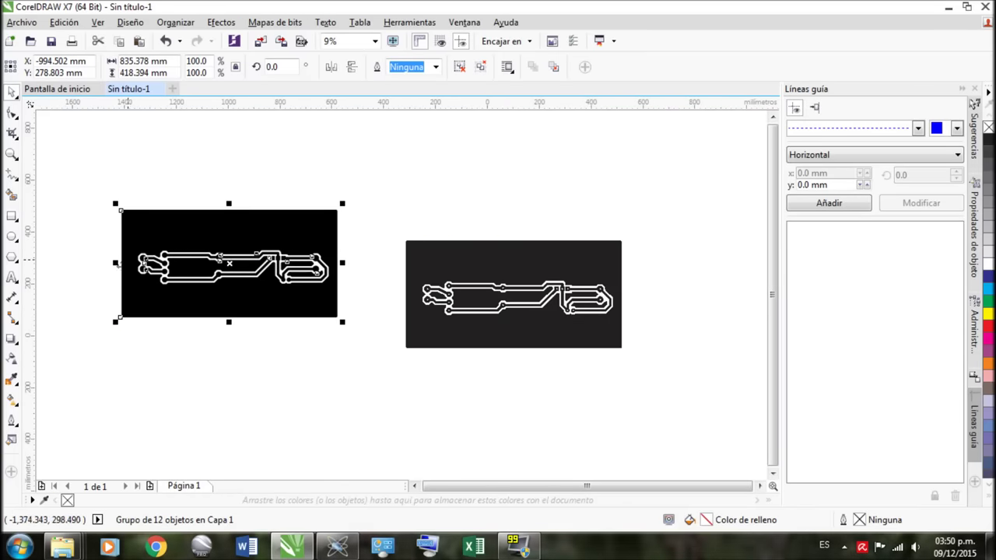
{"action": "left_click", "coordinate": [489, 288]}
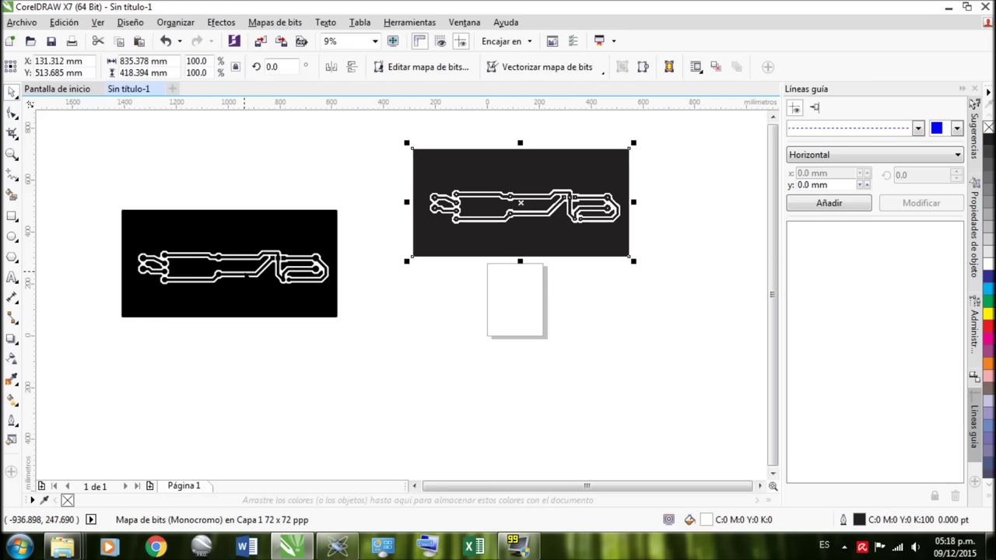
{"action": "left_click", "coordinate": [246, 274]}
{"action": "left_click_drag", "start_coordinate": [246, 274], "coordinate": [253, 297]}
{"action": "left_click", "coordinate": [506, 218]}
{"action": "left_click_drag", "start_coordinate": [506, 218], "coordinate": [537, 269]}
{"action": "left_click", "coordinate": [150, 285]}
{"action": "left_click_drag", "start_coordinate": [268, 308], "coordinate": [330, 282]}
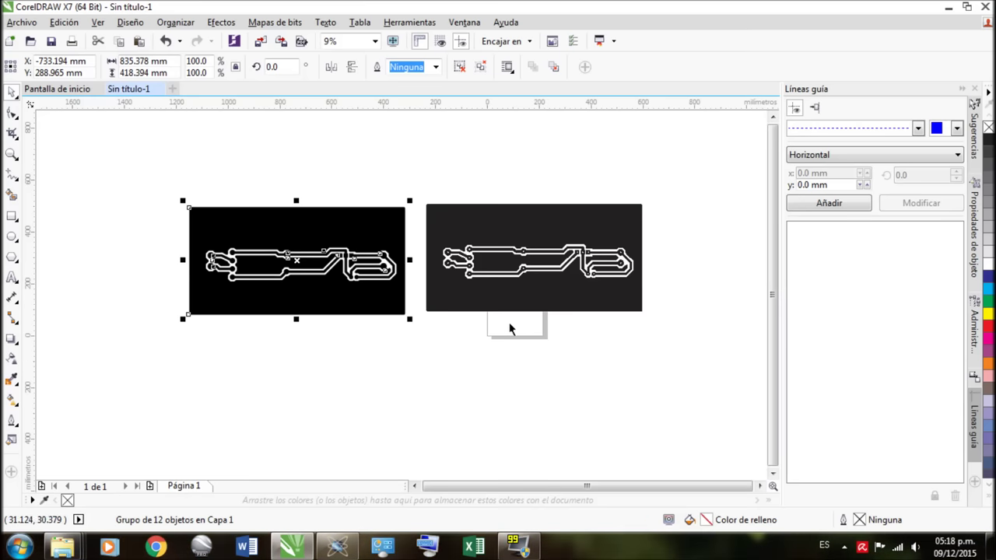
Delete the original bitmap and move the traced group over the page
{"action": "left_click", "coordinate": [538, 281]}
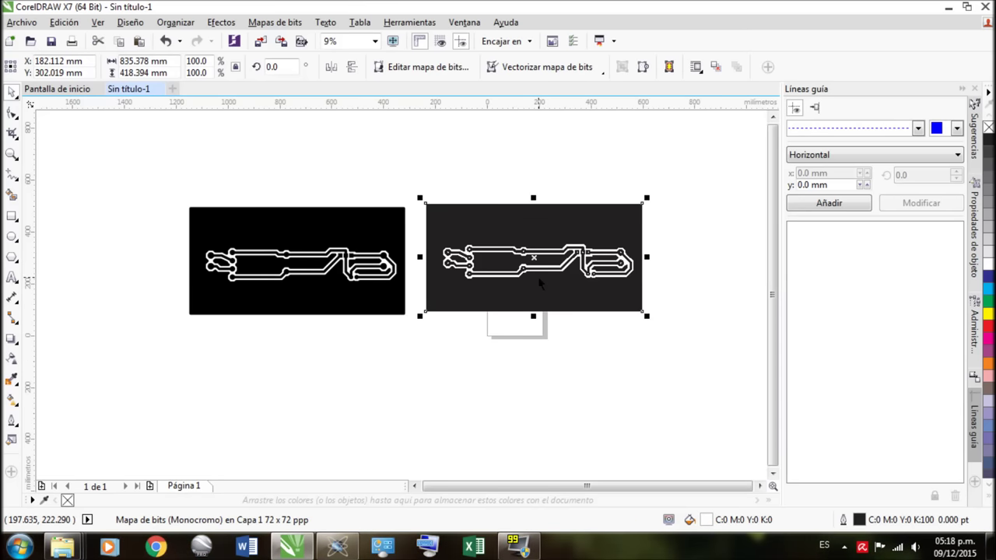
{"action": "key", "text": "Delete"}
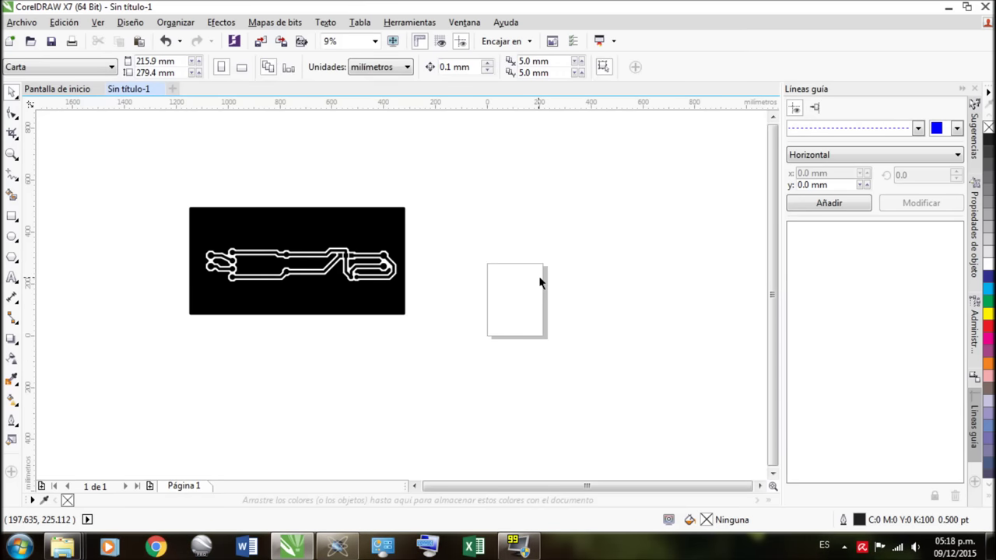
{"action": "left_click", "coordinate": [340, 310]}
{"action": "left_click_drag", "start_coordinate": [295, 259], "coordinate": [522, 302]}
{"action": "scroll", "coordinate": [522, 303], "scroll_direction": "up", "scroll_amount": 2}
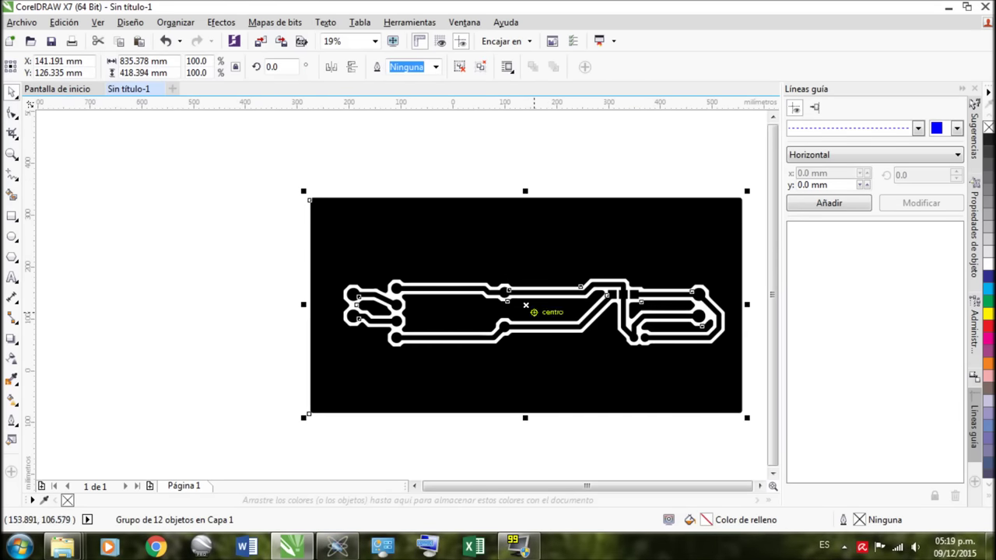
Ungroup all objects of the traced board and clear the selection
{"action": "right_click", "coordinate": [547, 253]}
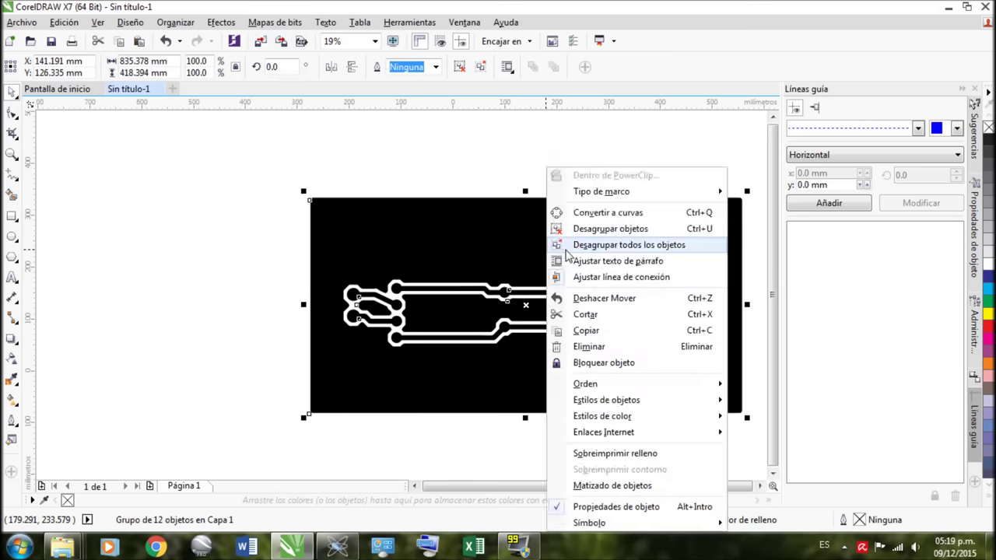
{"action": "left_click", "coordinate": [574, 245]}
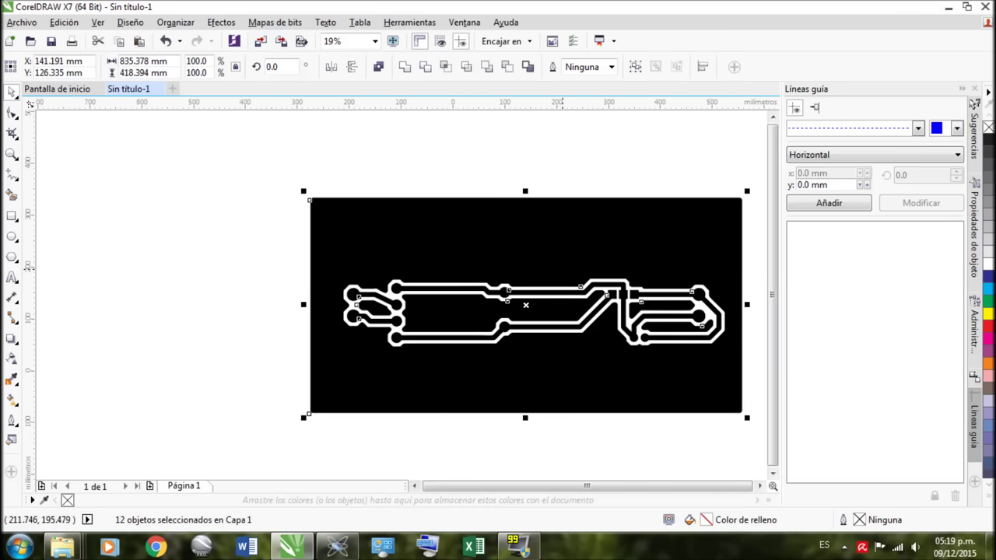
{"action": "scroll", "coordinate": [397, 318], "scroll_direction": "down", "scroll_amount": 2}
{"action": "scroll", "coordinate": [381, 327], "scroll_direction": "up", "scroll_amount": 1}
{"action": "scroll", "coordinate": [260, 347], "scroll_direction": "up", "scroll_amount": 1}
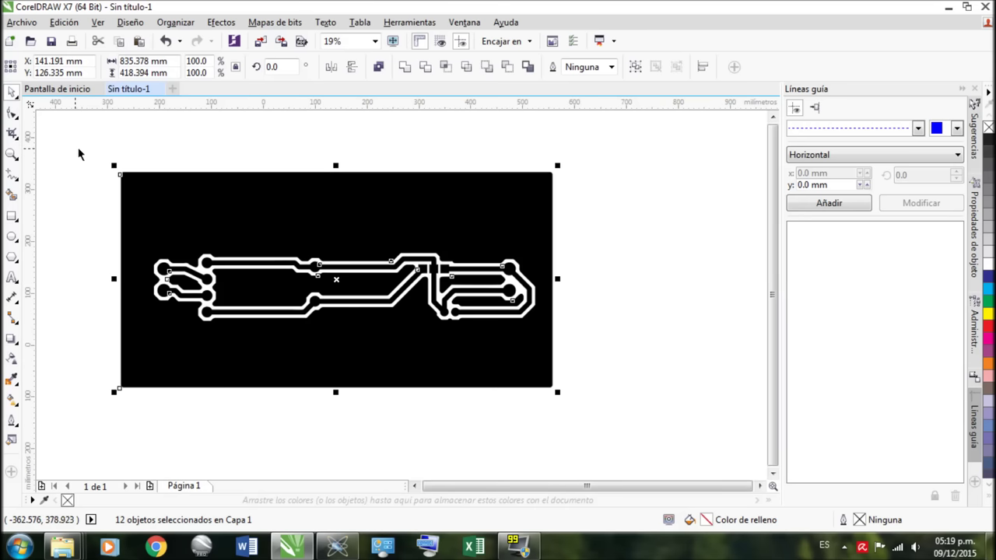
{"action": "scroll", "coordinate": [462, 433], "scroll_direction": "down", "scroll_amount": 2}
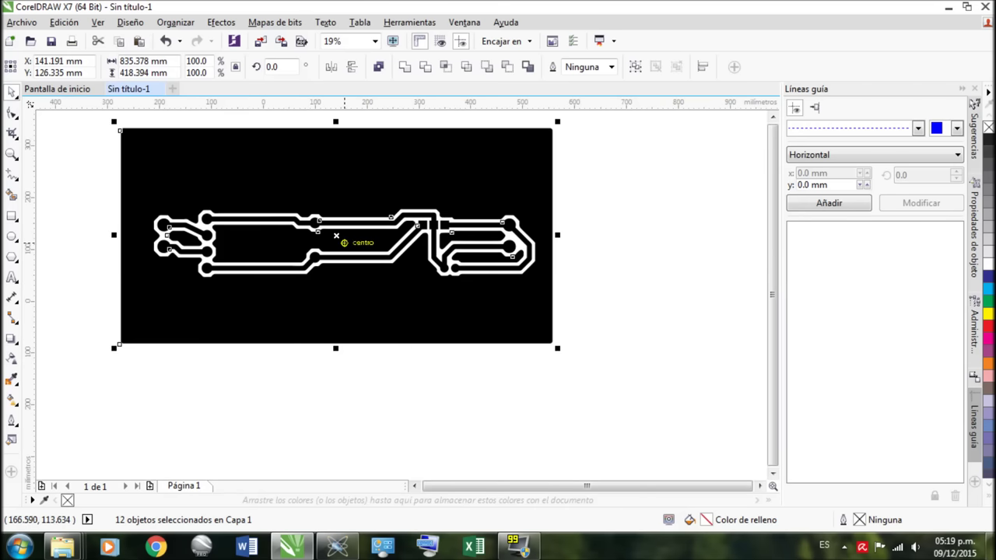
{"action": "left_click", "coordinate": [465, 67]}
{"action": "scroll", "coordinate": [412, 428], "scroll_direction": "down", "scroll_amount": 1}
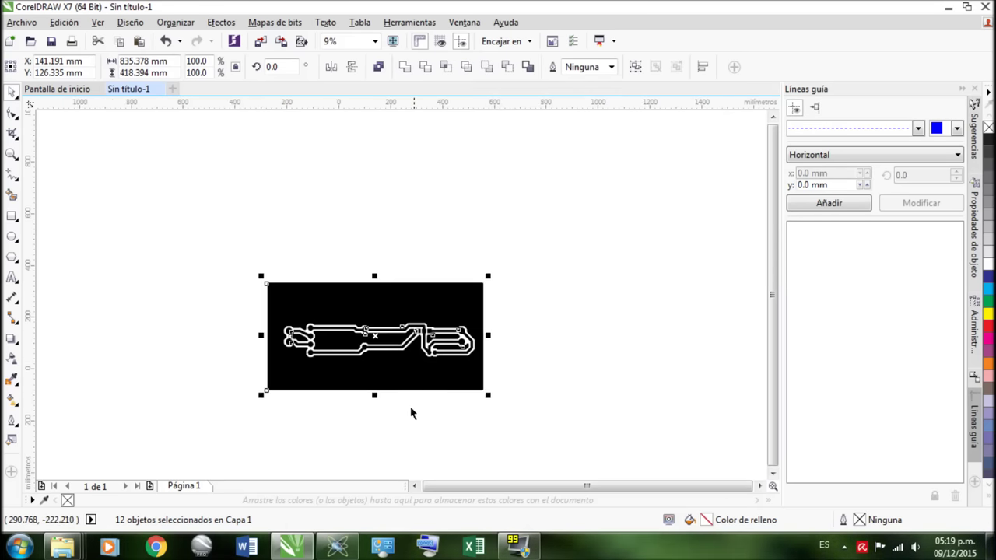
{"action": "scroll", "coordinate": [382, 358], "scroll_direction": "up", "scroll_amount": 2}
{"action": "scroll", "coordinate": [381, 358], "scroll_direction": "down", "scroll_amount": 1}
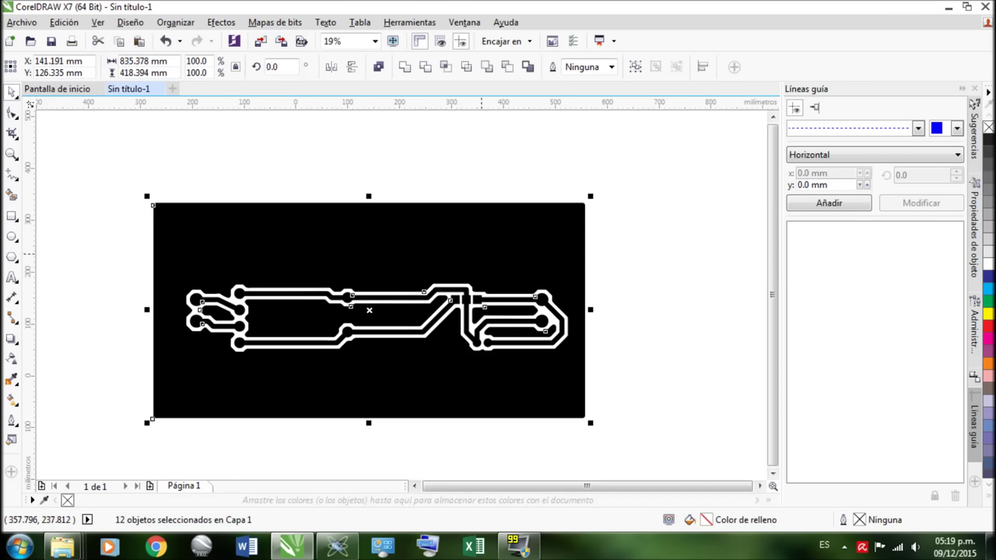
{"action": "left_click", "coordinate": [446, 155]}
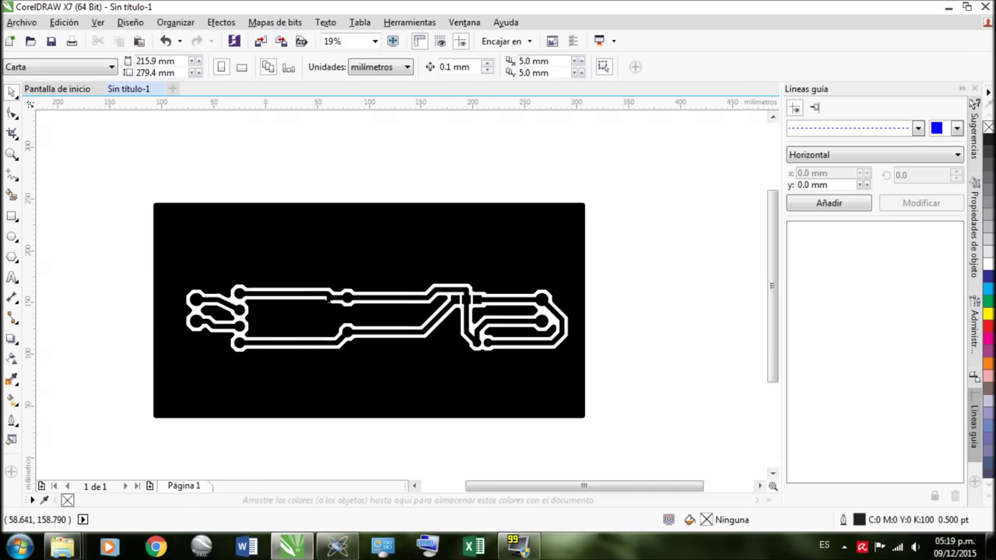
{"action": "scroll", "coordinate": [342, 299], "scroll_direction": "up", "scroll_amount": 2}
{"action": "scroll", "coordinate": [355, 299], "scroll_direction": "down", "scroll_amount": 2}
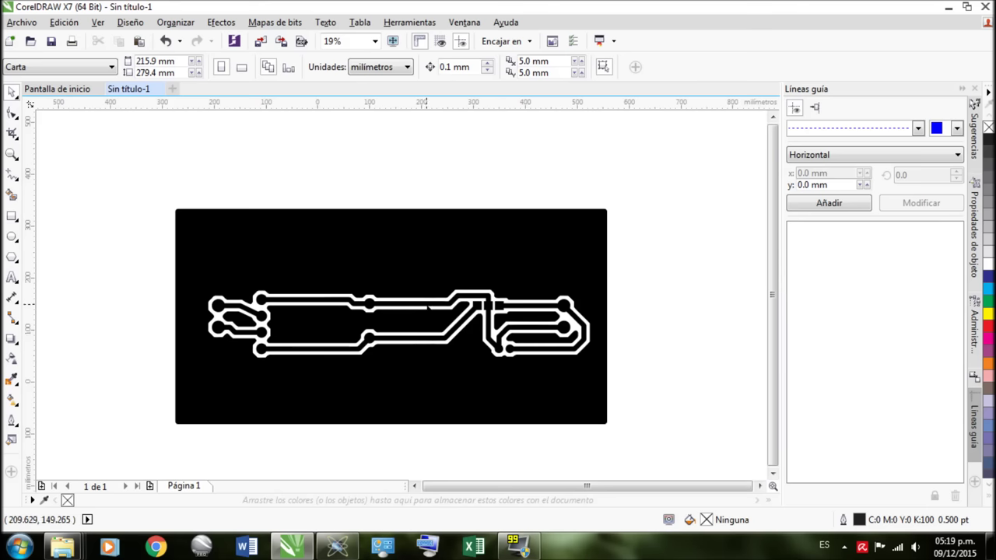
Delete the black copper track and pad shapes lying inside the white outlines of the traced board
{"action": "left_click", "coordinate": [427, 308]}
{"action": "key", "text": "Escape"}
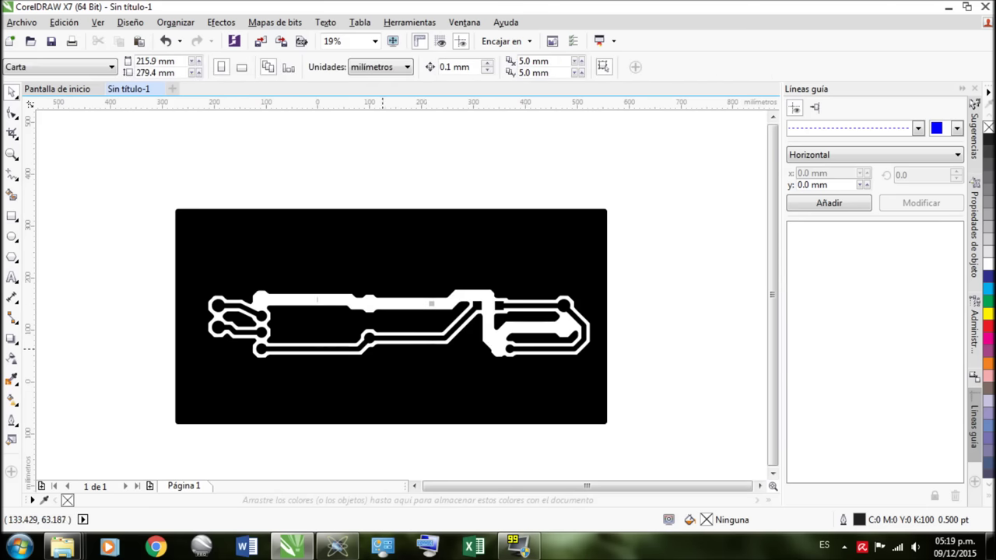
{"action": "left_click", "coordinate": [370, 336]}
{"action": "key", "text": "Escape"}
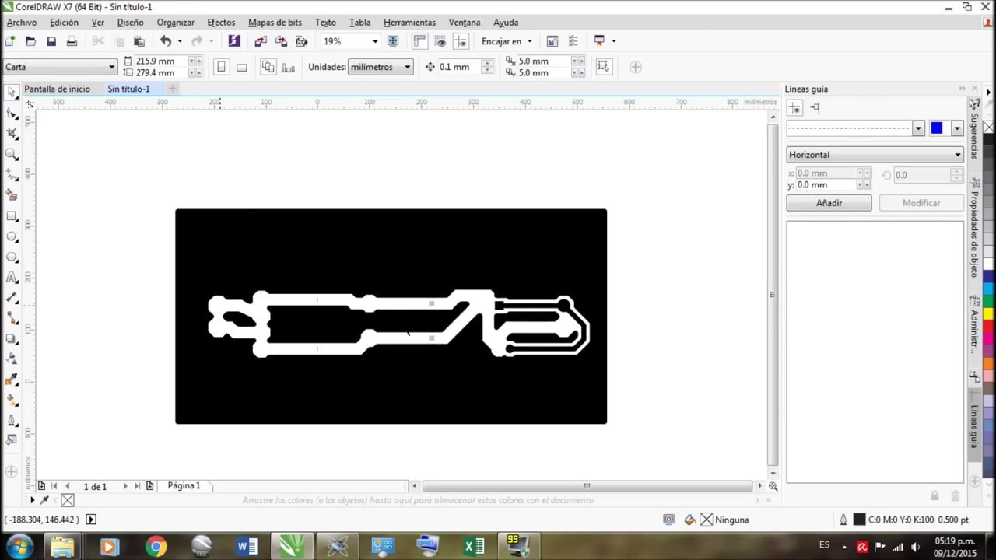
{"action": "left_click", "coordinate": [500, 307]}
{"action": "key", "text": "Escape"}
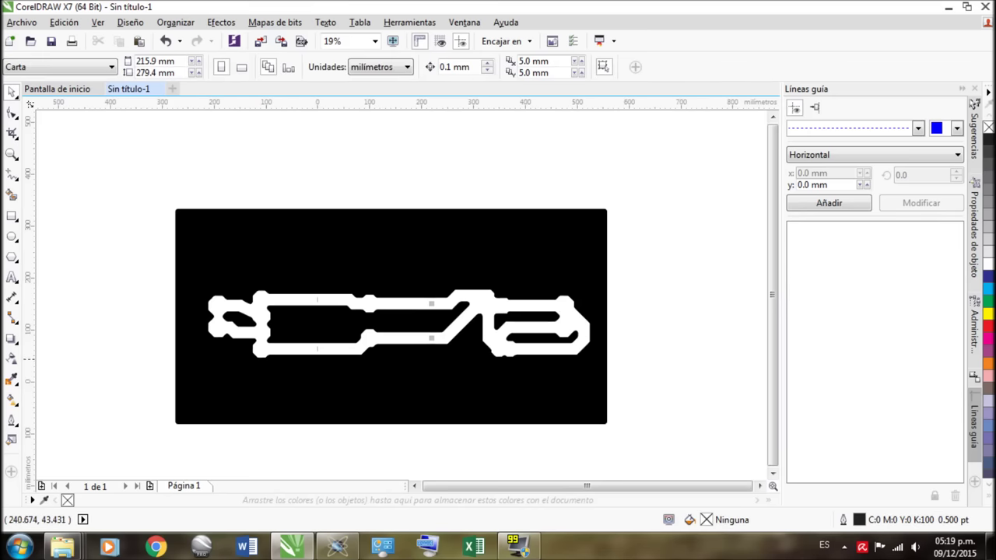
{"action": "scroll", "coordinate": [405, 346], "scroll_direction": "up", "scroll_amount": 2}
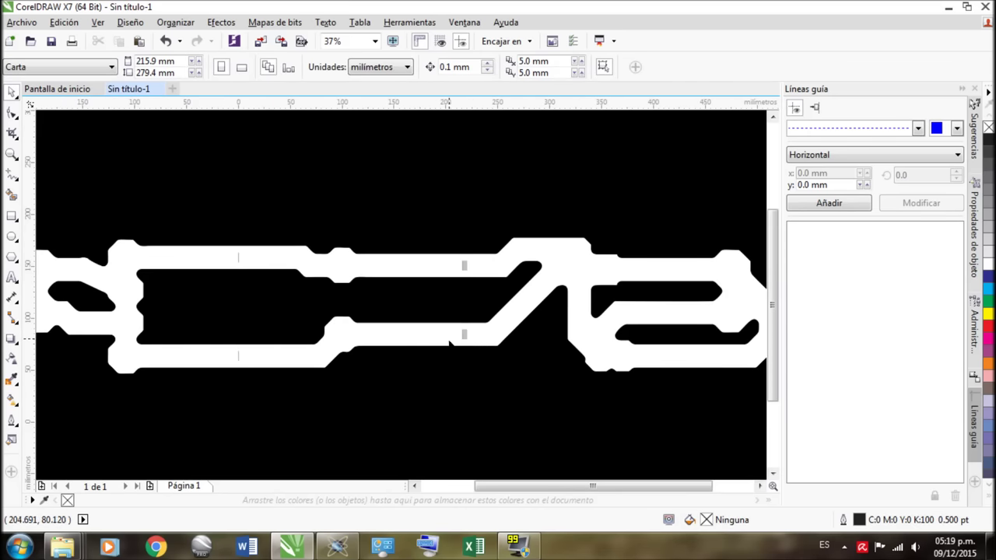
{"action": "left_click", "coordinate": [463, 345]}
{"action": "key", "text": "Escape"}
{"action": "scroll", "coordinate": [459, 358], "scroll_direction": "down", "scroll_amount": 2}
Group all remaining pieces of the traced board and move the group to the right of the page
{"action": "left_click_drag", "start_coordinate": [189, 210], "coordinate": [692, 451]}
{"action": "mouse_move", "coordinate": [556, 372]}
{"action": "left_mouse_down"}
{"action": "mouse_move", "coordinate": [430, 327]}
{"action": "mouse_move", "coordinate": [515, 356]}
{"action": "mouse_move", "coordinate": [530, 399]}
{"action": "mouse_move", "coordinate": [540, 370]}
{"action": "left_mouse_up"}
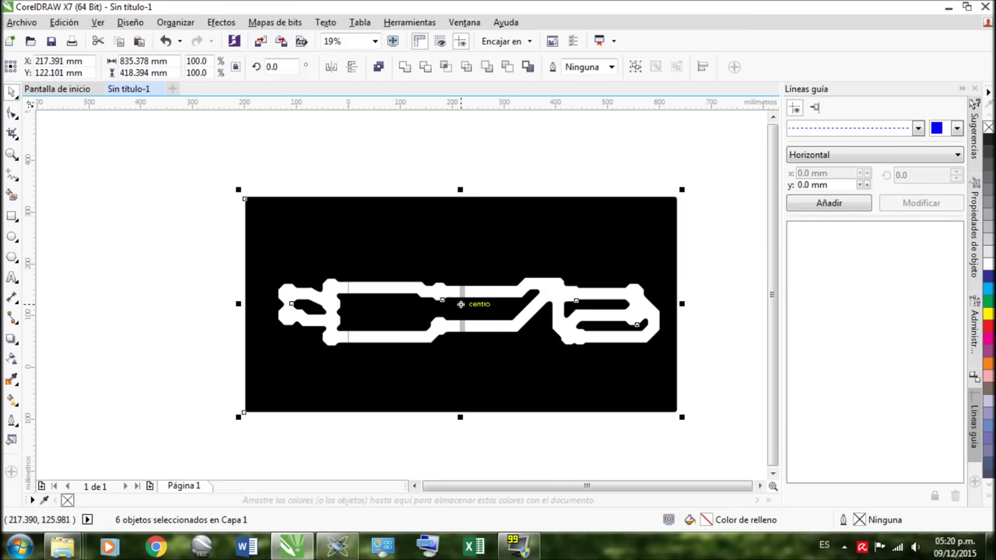
{"action": "right_click", "coordinate": [476, 259]}
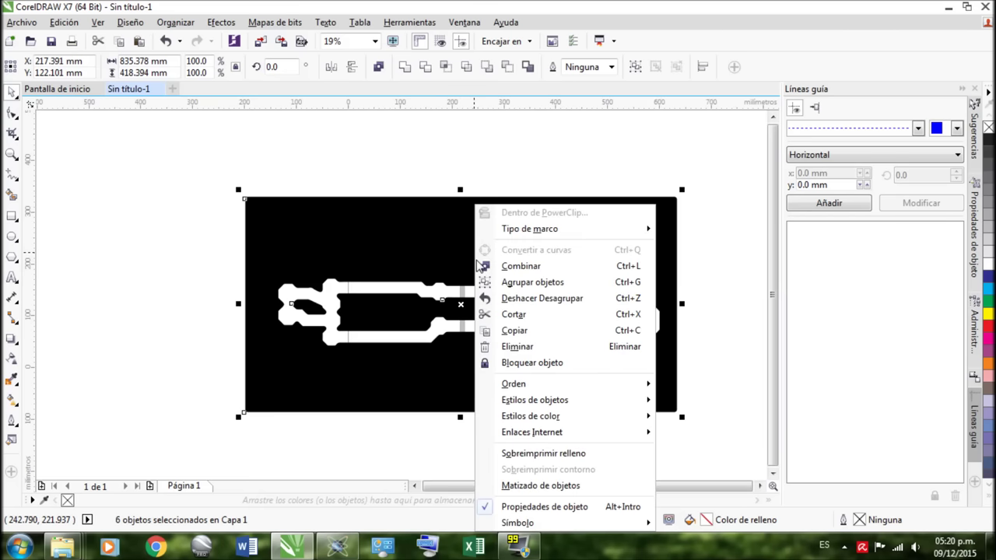
{"action": "left_click", "coordinate": [536, 283]}
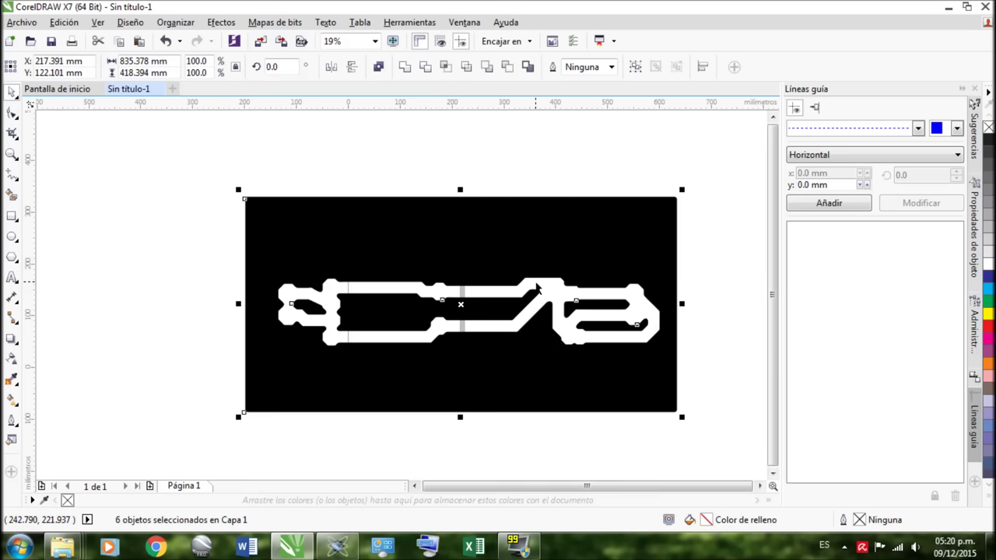
{"action": "left_click_drag", "start_coordinate": [568, 298], "coordinate": [547, 262]}
{"action": "left_click_drag", "start_coordinate": [477, 192], "coordinate": [510, 225]}
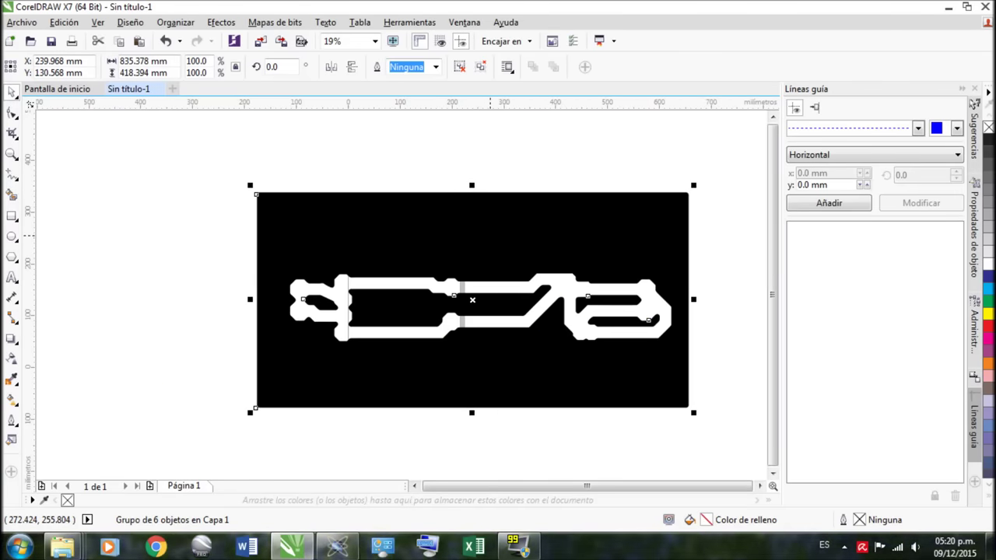
{"action": "scroll", "coordinate": [363, 320], "scroll_direction": "down", "scroll_amount": 1}
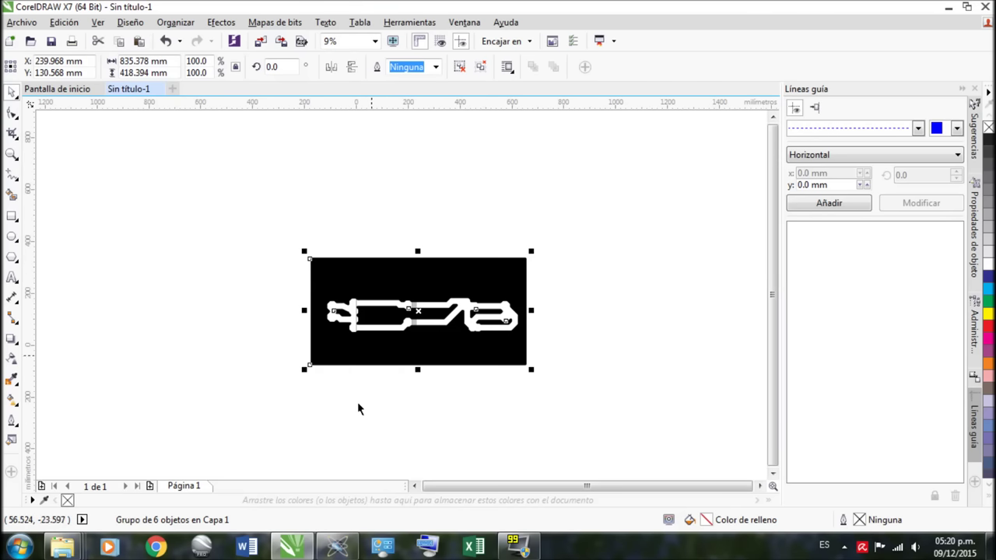
{"action": "left_click_drag", "start_coordinate": [410, 302], "coordinate": [527, 274]}
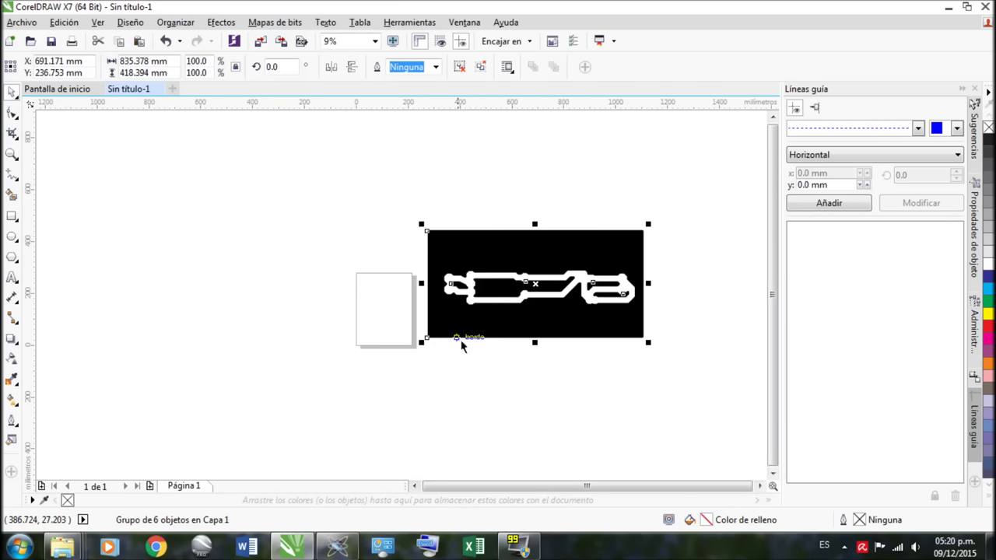
Place the poken pat image from the tramas folder into the CorelDRAW document and minimize the folder window
{"action": "mouse_move", "coordinate": [63, 547]}
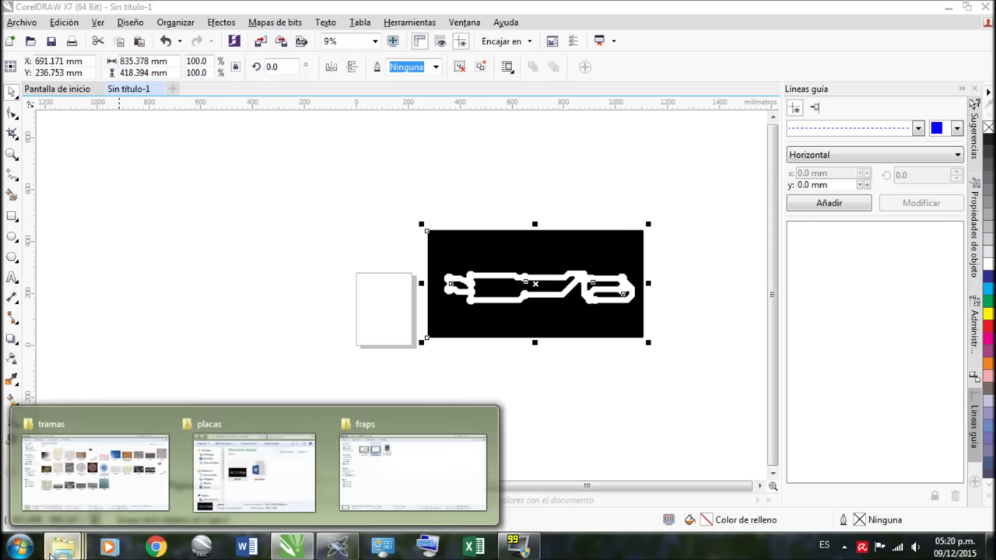
{"action": "left_click", "coordinate": [107, 498]}
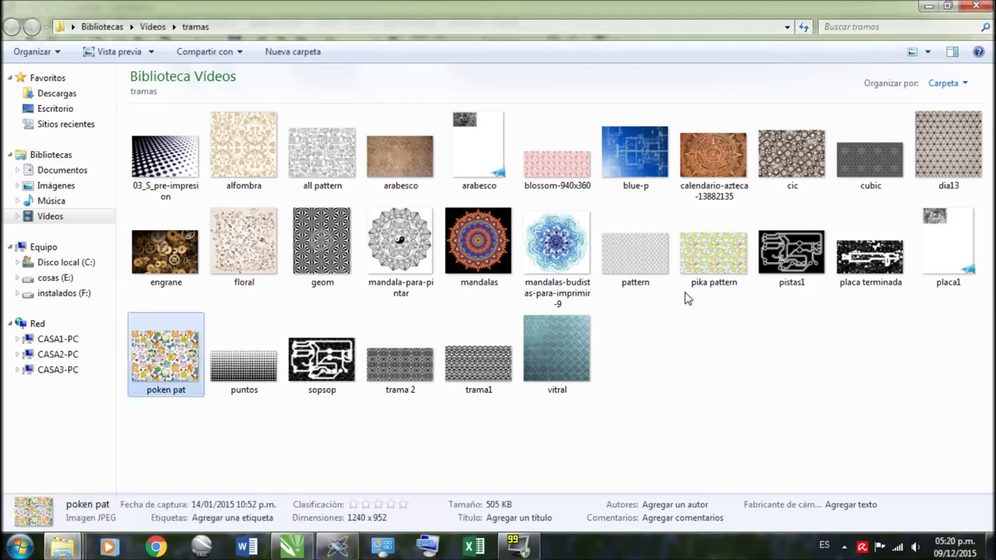
{"action": "mouse_move", "coordinate": [784, 20]}
{"action": "left_mouse_down"}
{"action": "mouse_move", "coordinate": [423, 105]}
{"action": "mouse_move", "coordinate": [174, 116]}
{"action": "mouse_move", "coordinate": [224, 103]}
{"action": "left_mouse_up"}
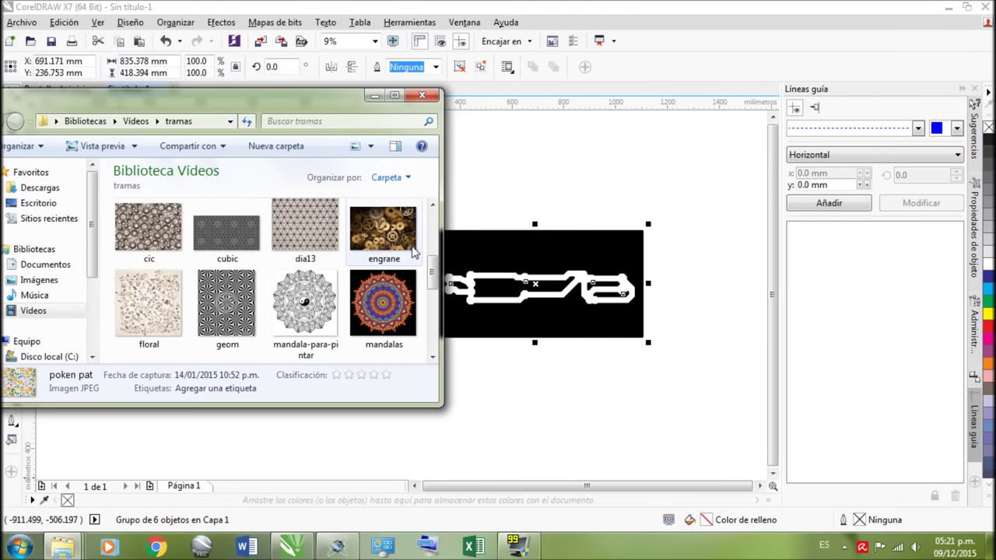
{"action": "left_click_drag", "start_coordinate": [436, 270], "coordinate": [430, 226]}
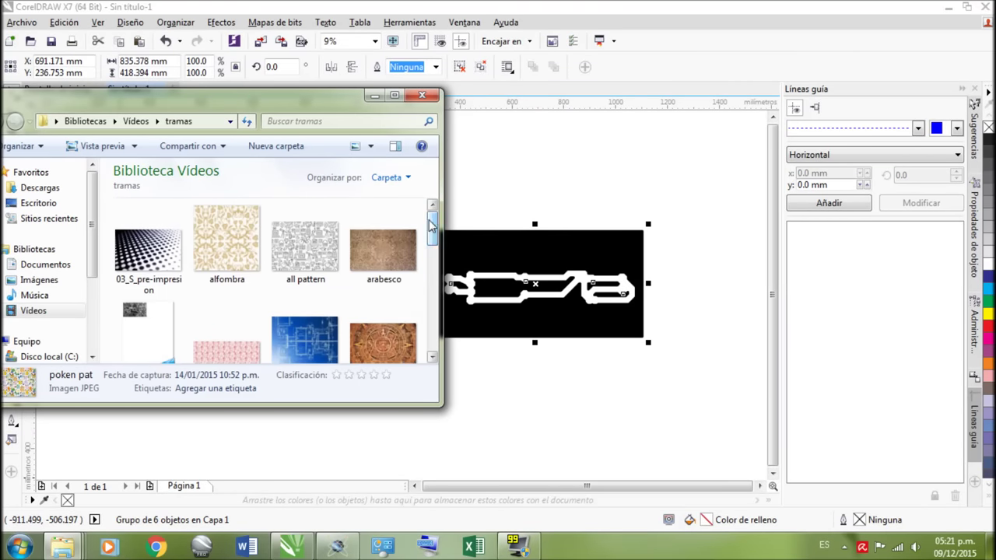
{"action": "left_click_drag", "start_coordinate": [434, 227], "coordinate": [433, 314]}
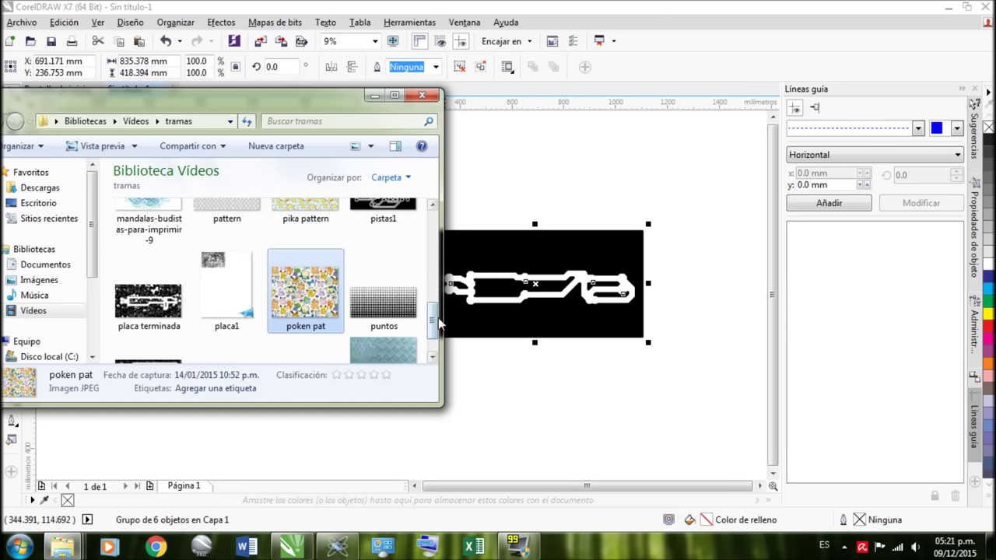
{"action": "scroll", "coordinate": [311, 309], "scroll_direction": "down", "scroll_amount": 1}
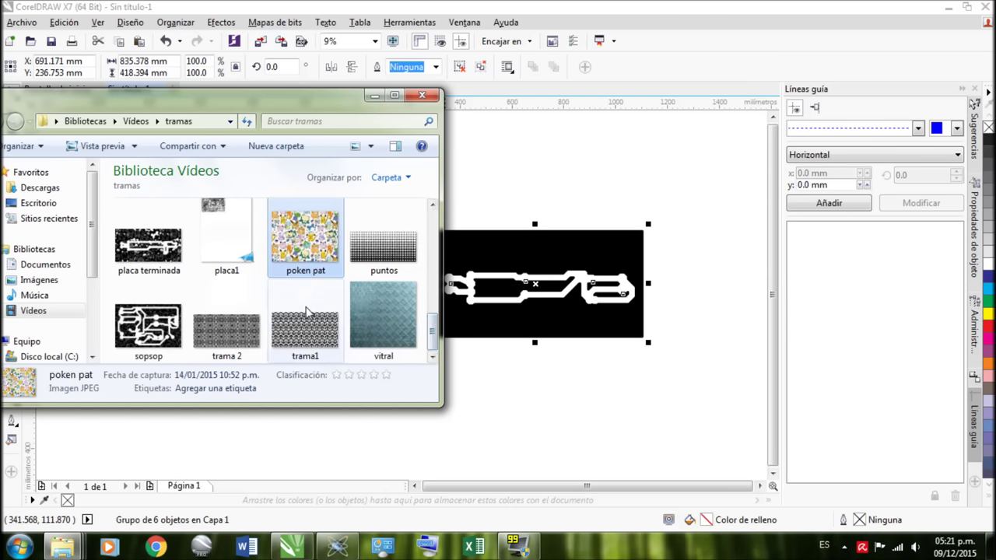
{"action": "left_click_drag", "start_coordinate": [339, 239], "coordinate": [740, 304]}
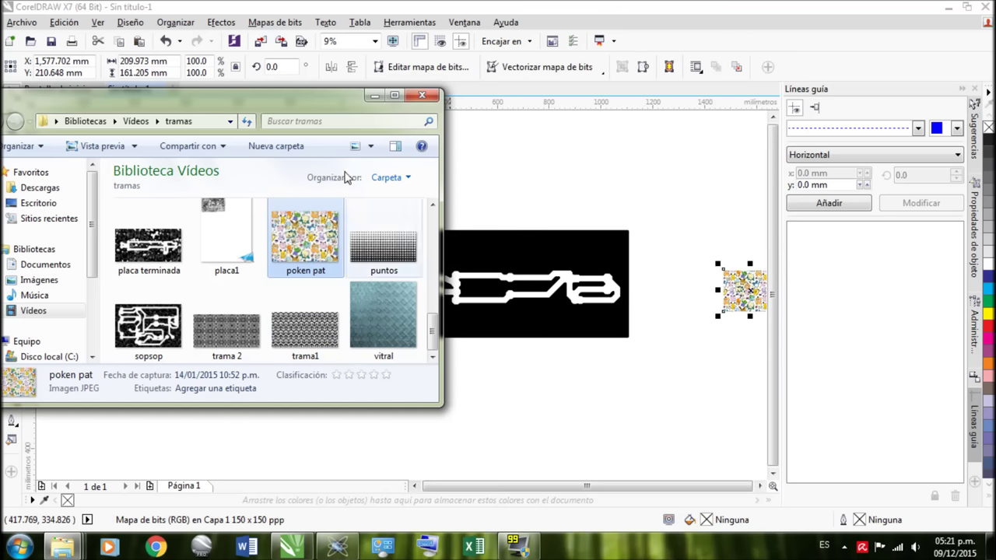
{"action": "left_click", "coordinate": [374, 95]}
Move the pattern image to the left of the board group and enlarge it proportionally to about 915 × 702 mm
{"action": "left_click_drag", "start_coordinate": [739, 291], "coordinate": [276, 286]}
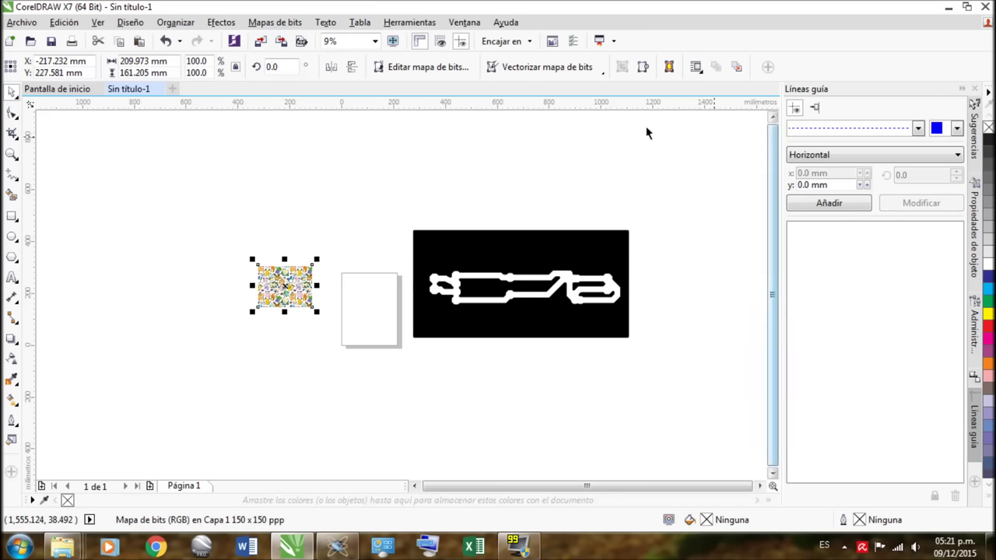
{"action": "left_click_drag", "start_coordinate": [250, 256], "coordinate": [134, 135]}
{"action": "left_click_drag", "start_coordinate": [296, 193], "coordinate": [315, 201]}
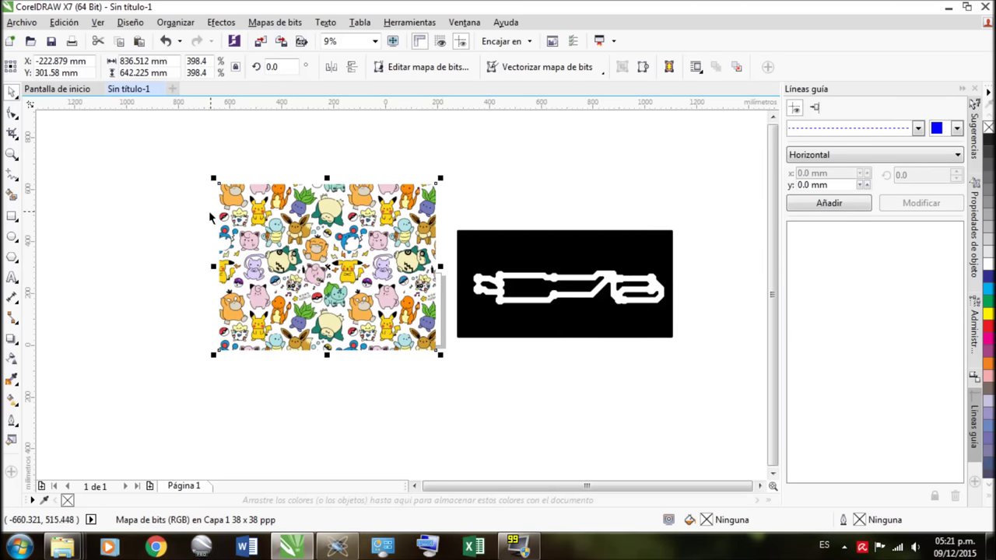
{"action": "left_click_drag", "start_coordinate": [212, 177], "coordinate": [166, 143]}
{"action": "left_click_drag", "start_coordinate": [333, 177], "coordinate": [580, 179]}
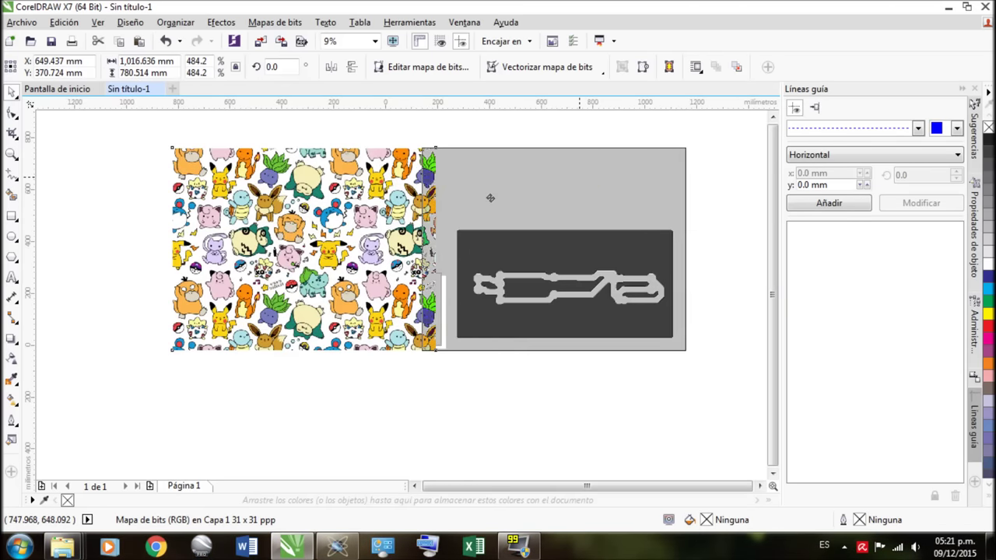
{"action": "left_click_drag", "start_coordinate": [490, 197], "coordinate": [229, 215]}
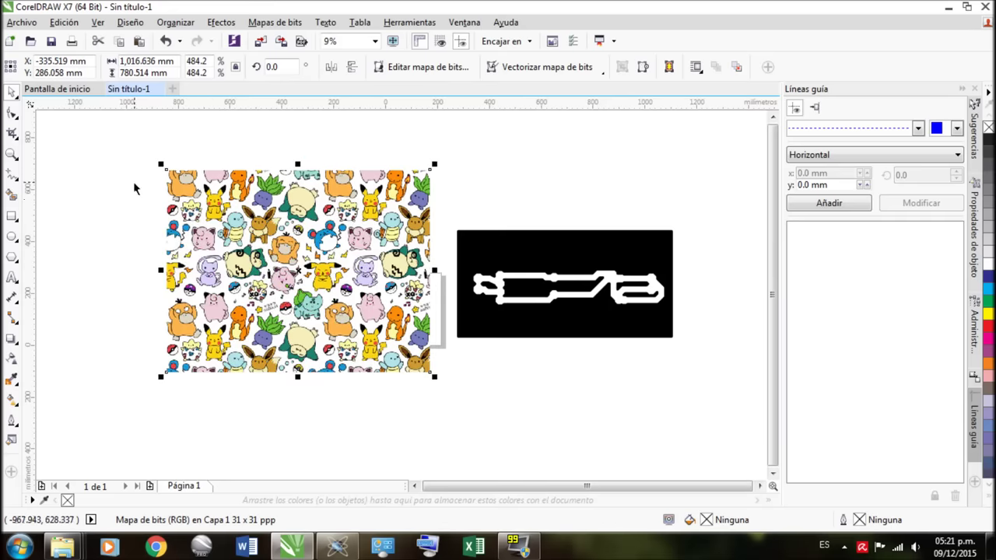
{"action": "left_click_drag", "start_coordinate": [163, 166], "coordinate": [191, 210]}
{"action": "left_click_drag", "start_coordinate": [249, 284], "coordinate": [272, 269]}
{"action": "left_click_drag", "start_coordinate": [287, 310], "coordinate": [247, 305]}
{"action": "scroll", "coordinate": [258, 290], "scroll_direction": "up", "scroll_amount": 2}
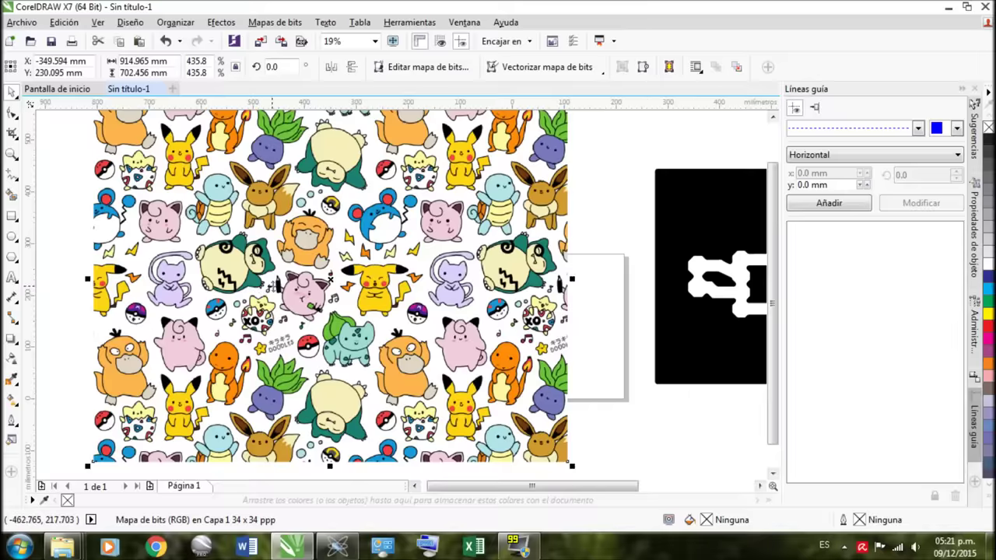
{"action": "scroll", "coordinate": [269, 288], "scroll_direction": "down", "scroll_amount": 2}
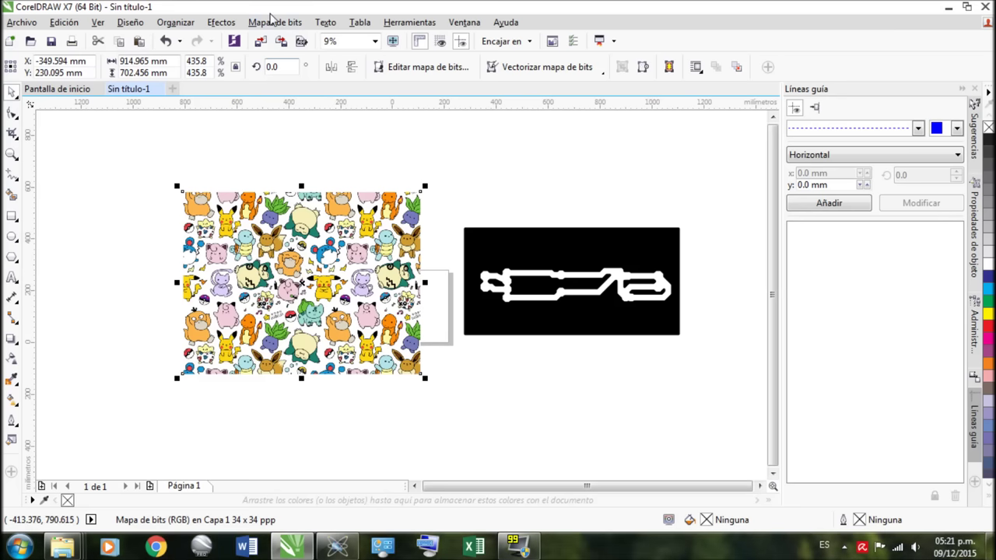
Place the pattern image inside the black board group as a PowerClip
{"action": "left_click", "coordinate": [226, 23]}
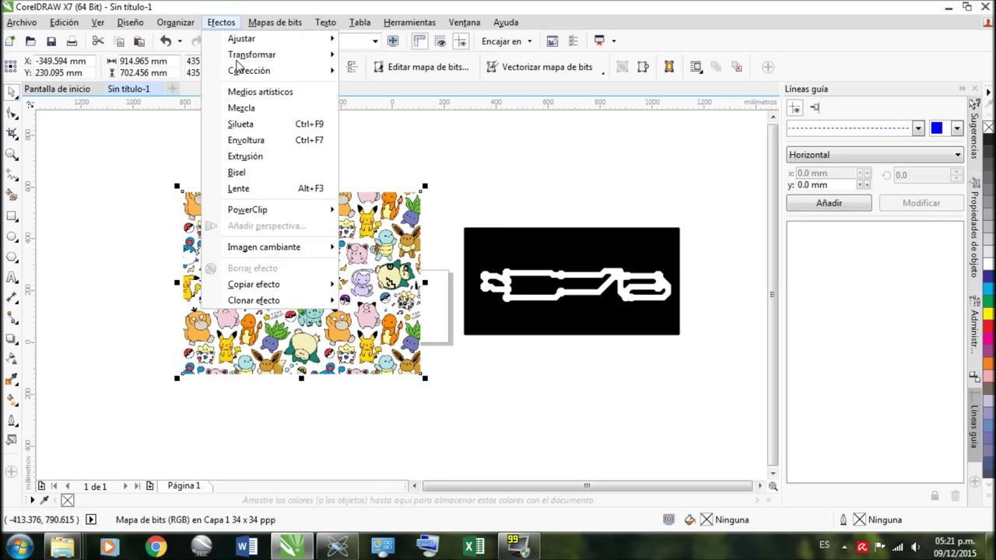
{"action": "mouse_move", "coordinate": [264, 217]}
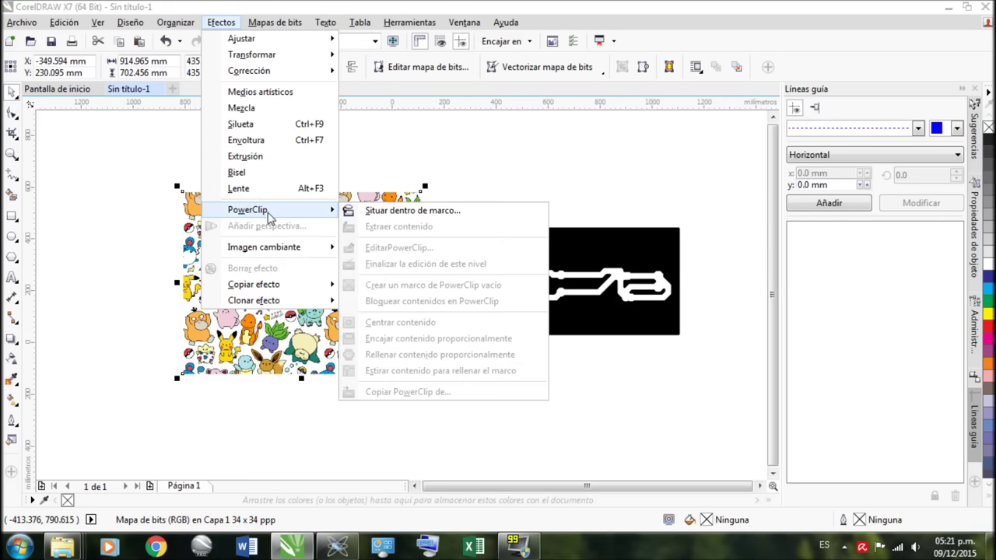
{"action": "left_click", "coordinate": [408, 217]}
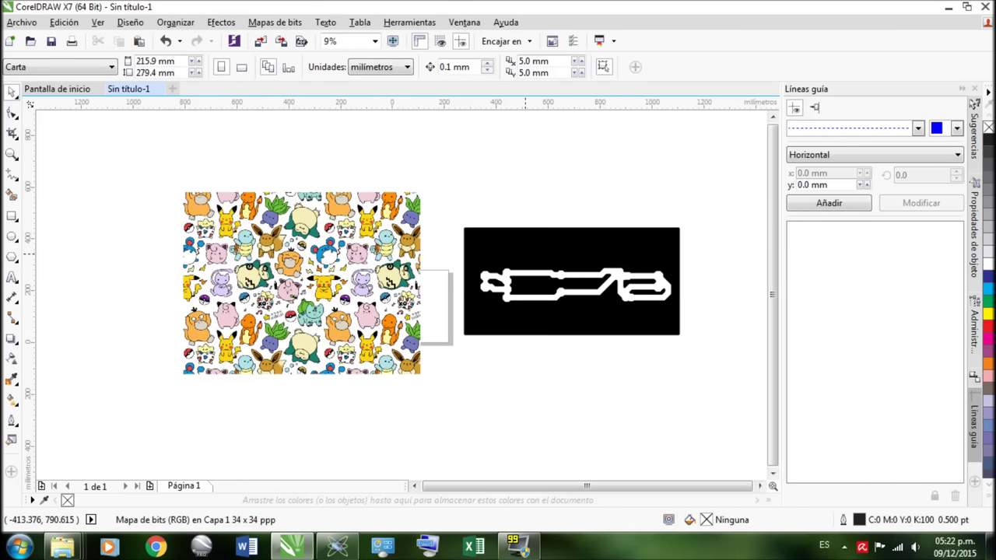
{"action": "scroll", "coordinate": [603, 288], "scroll_direction": "up", "scroll_amount": 2}
{"action": "scroll", "coordinate": [560, 293], "scroll_direction": "up", "scroll_amount": 3}
{"action": "scroll", "coordinate": [560, 293], "scroll_direction": "down", "scroll_amount": 5}
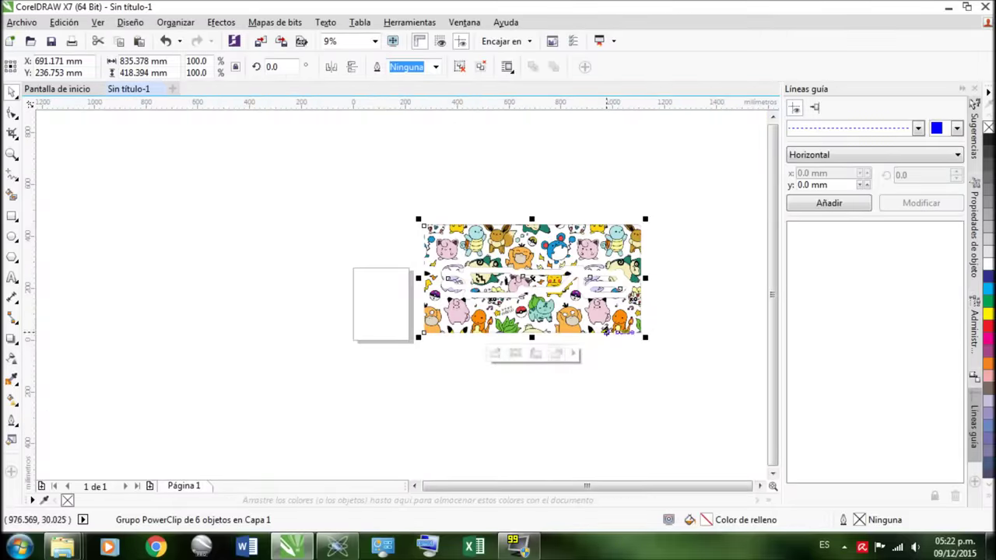
Convert the PowerClip group to a 300 ppp bitmap in black and white (1 bit) mode and inspect it
{"action": "scroll", "coordinate": [611, 288], "scroll_direction": "up", "scroll_amount": 2}
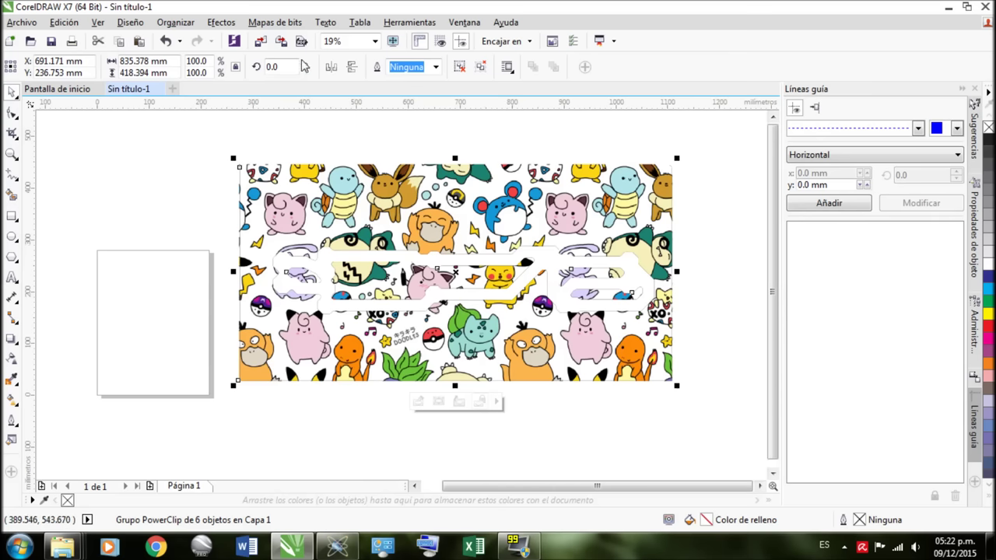
{"action": "left_click", "coordinate": [300, 24]}
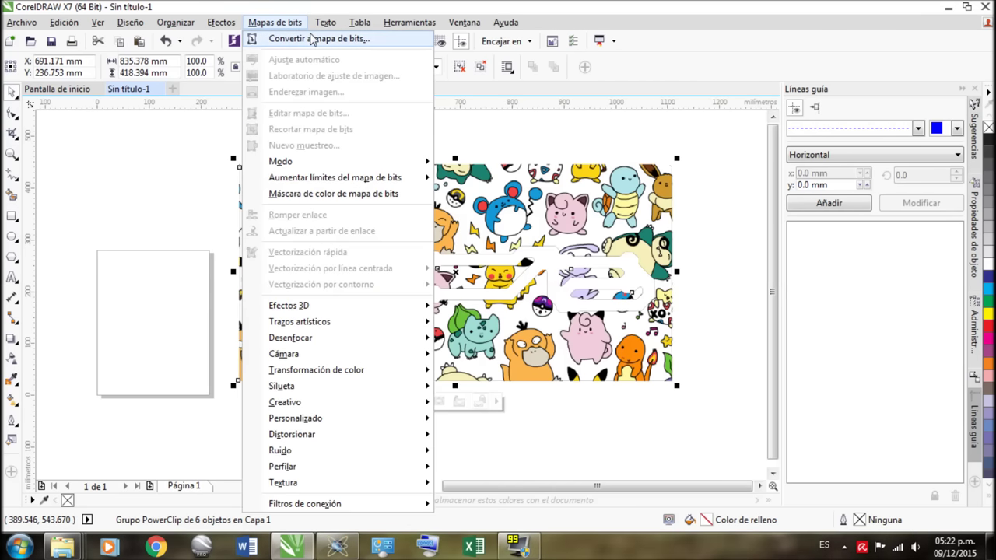
{"action": "left_click", "coordinate": [311, 39]}
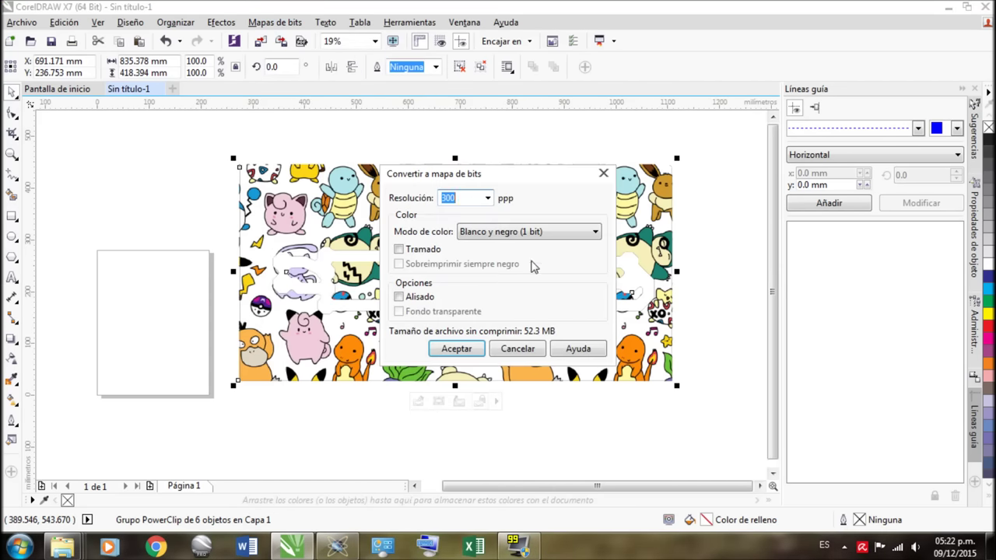
{"action": "left_click", "coordinate": [587, 233]}
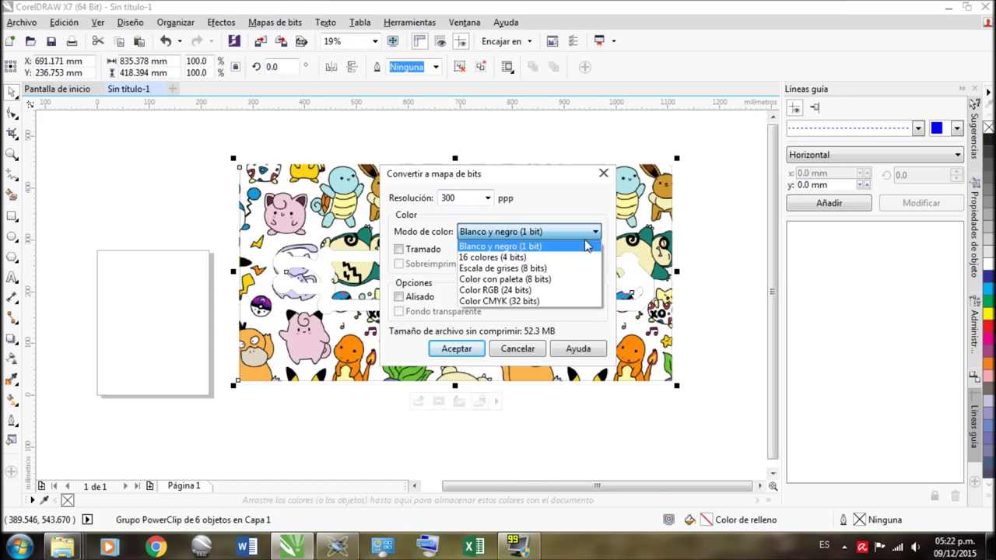
{"action": "left_click", "coordinate": [536, 248]}
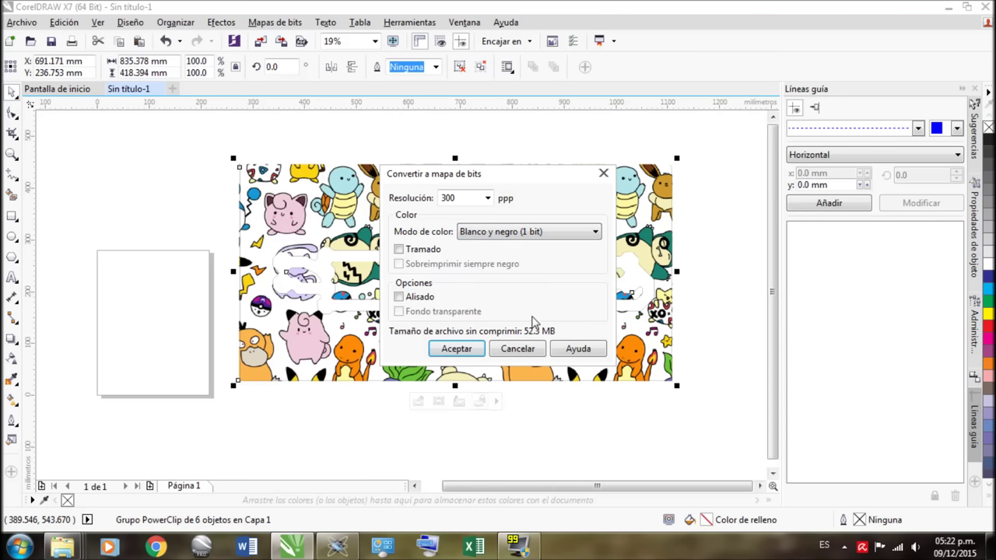
{"action": "left_click", "coordinate": [456, 348]}
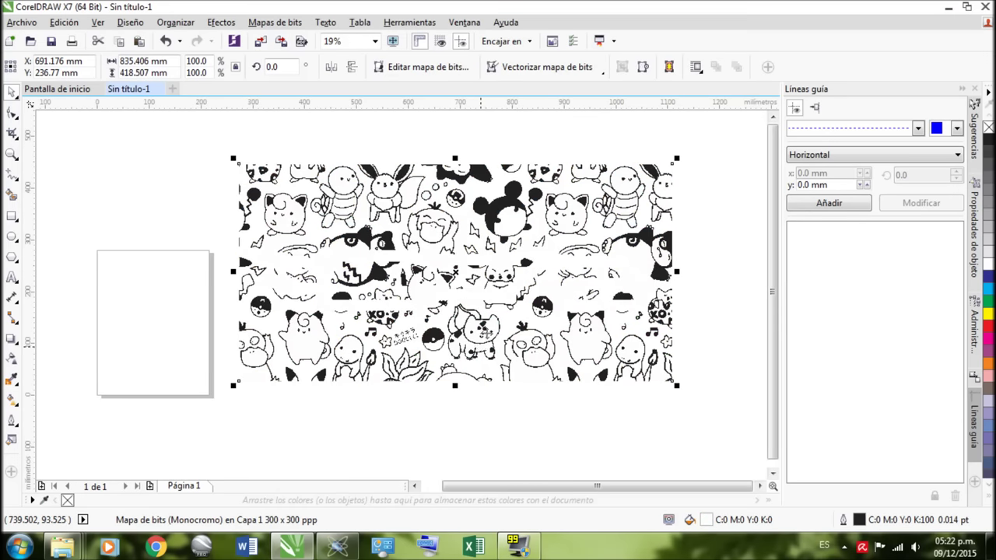
{"action": "scroll", "coordinate": [474, 333], "scroll_direction": "up", "scroll_amount": 2}
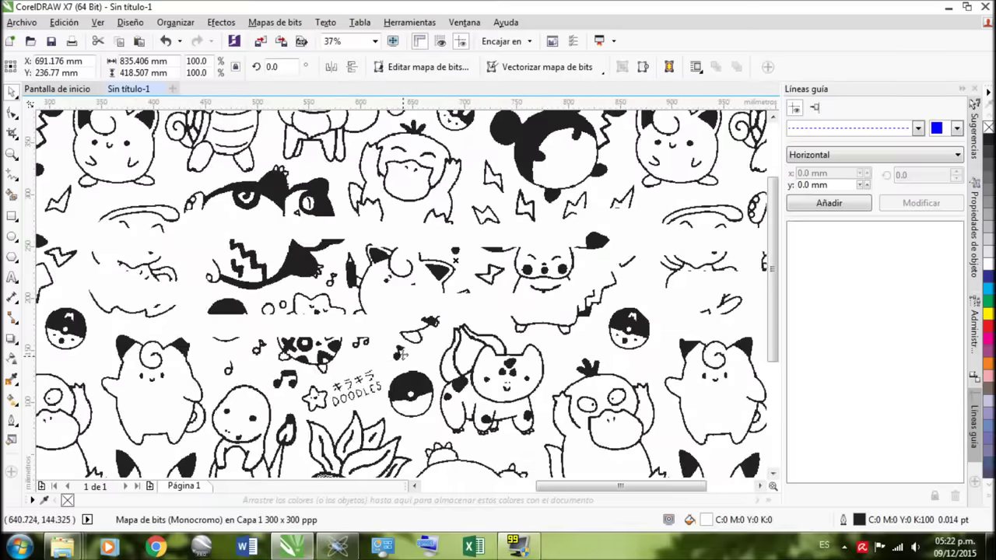
{"action": "scroll", "coordinate": [455, 263], "scroll_direction": "down", "scroll_amount": 4}
{"action": "scroll", "coordinate": [425, 309], "scroll_direction": "up", "scroll_amount": 3}
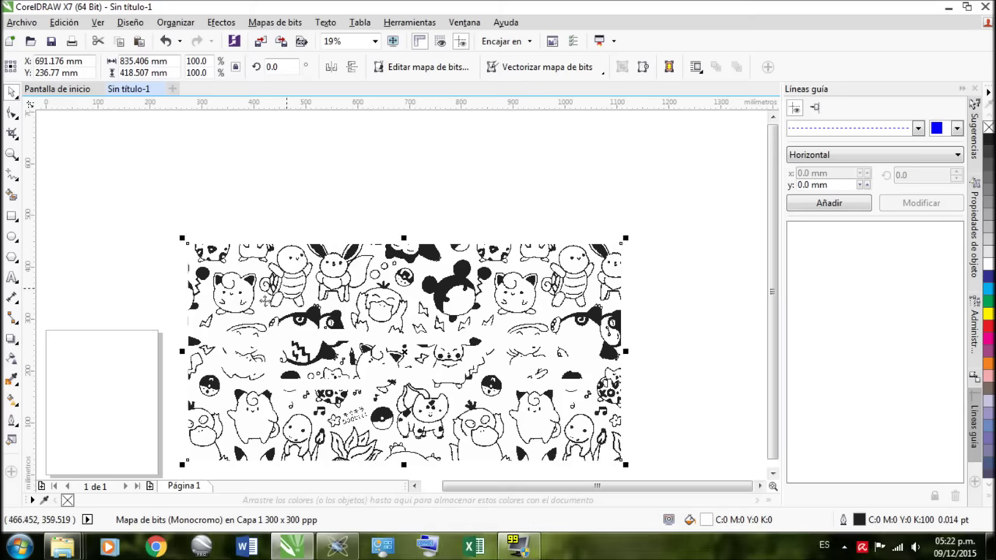
Examine the black-and-white pattern bitmap closely, including its line detail and the areas around the circuit tracks
{"action": "scroll", "coordinate": [319, 354], "scroll_direction": "down", "scroll_amount": 5}
{"action": "scroll", "coordinate": [347, 363], "scroll_direction": "up", "scroll_amount": 3}
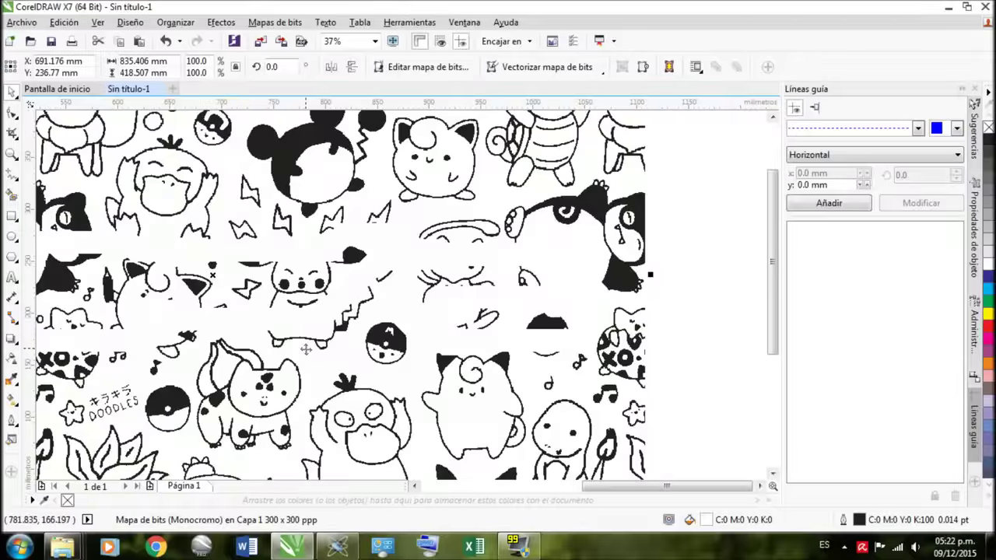
{"action": "scroll", "coordinate": [289, 352], "scroll_direction": "down", "scroll_amount": 2}
{"action": "scroll", "coordinate": [245, 361], "scroll_direction": "up", "scroll_amount": 2}
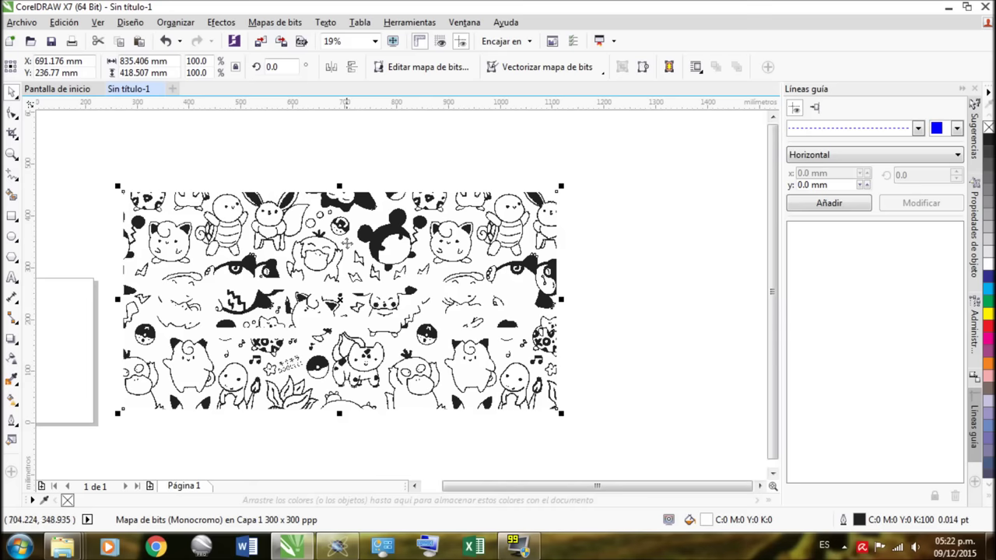
{"action": "scroll", "coordinate": [358, 252], "scroll_direction": "up", "scroll_amount": 2}
{"action": "scroll", "coordinate": [363, 279], "scroll_direction": "up", "scroll_amount": 2}
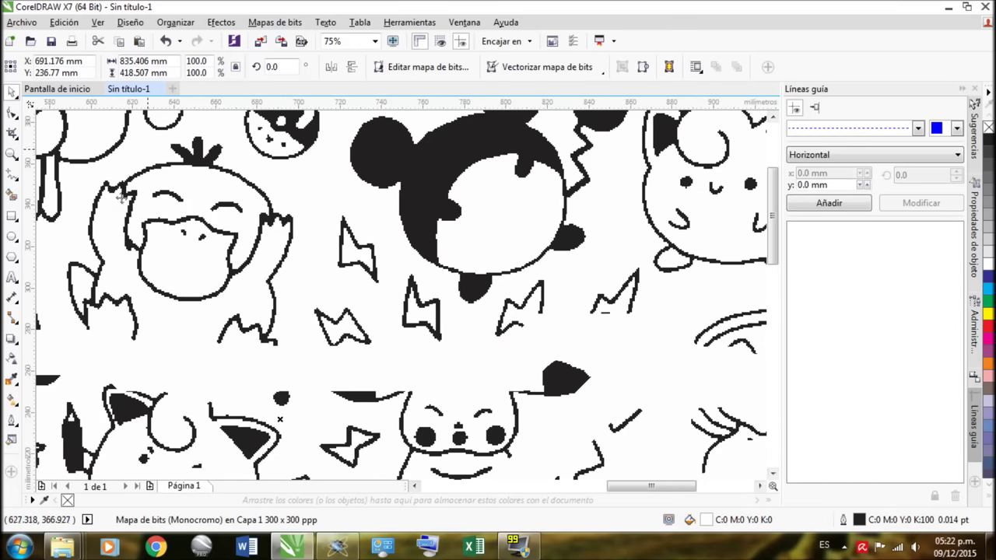
{"action": "scroll", "coordinate": [262, 278], "scroll_direction": "down", "scroll_amount": 6}
{"action": "scroll", "coordinate": [397, 304], "scroll_direction": "up", "scroll_amount": 2}
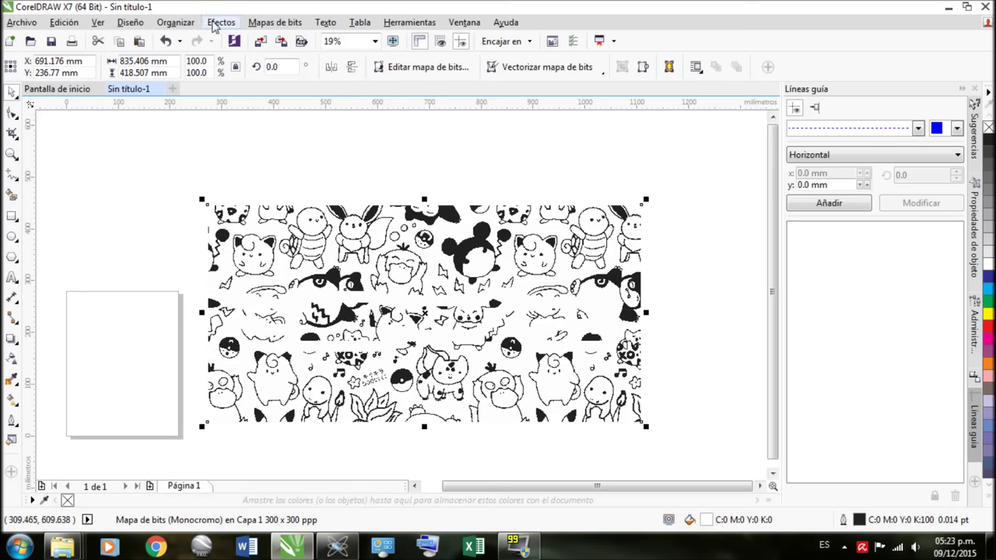
Invert the colours of the pattern bitmap with the Invertir colores transform
{"action": "left_click", "coordinate": [221, 21]}
{"action": "mouse_move", "coordinate": [333, 56]}
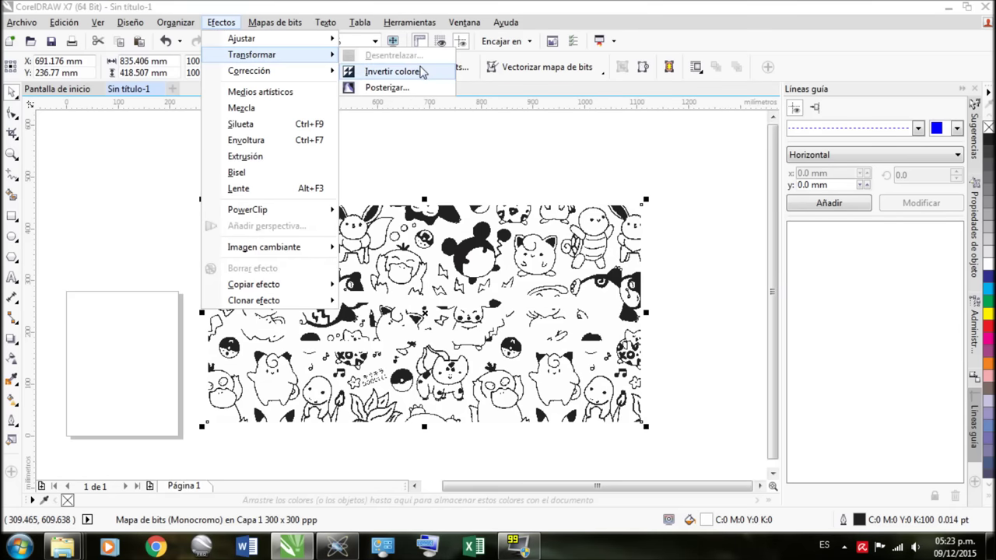
{"action": "left_click", "coordinate": [386, 71]}
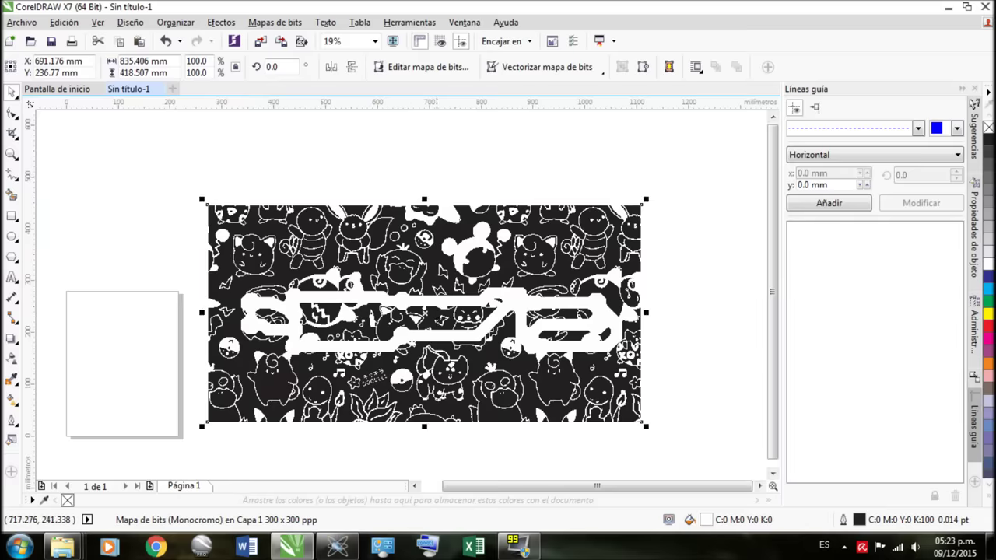
Inspect the inverted board bitmap up close, checking the white tracks and pads against the pattern background
{"action": "scroll", "coordinate": [399, 378], "scroll_direction": "up", "scroll_amount": 3}
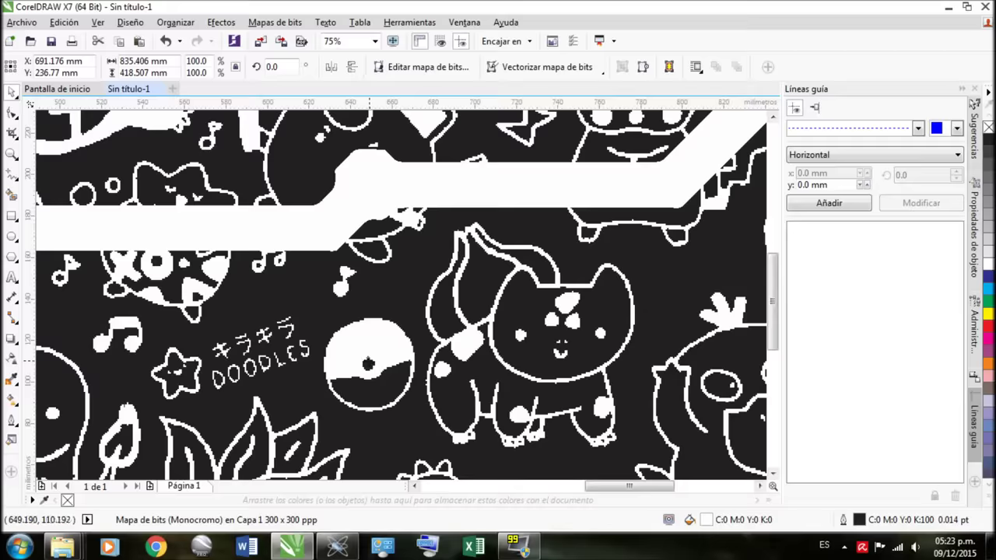
{"action": "scroll", "coordinate": [370, 360], "scroll_direction": "down", "scroll_amount": 2}
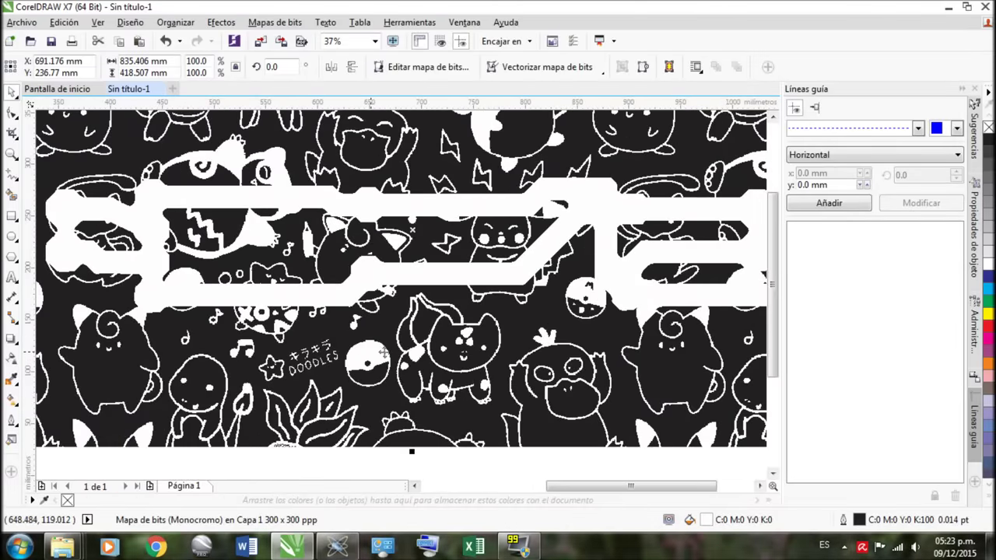
{"action": "scroll", "coordinate": [352, 366], "scroll_direction": "down", "scroll_amount": 2}
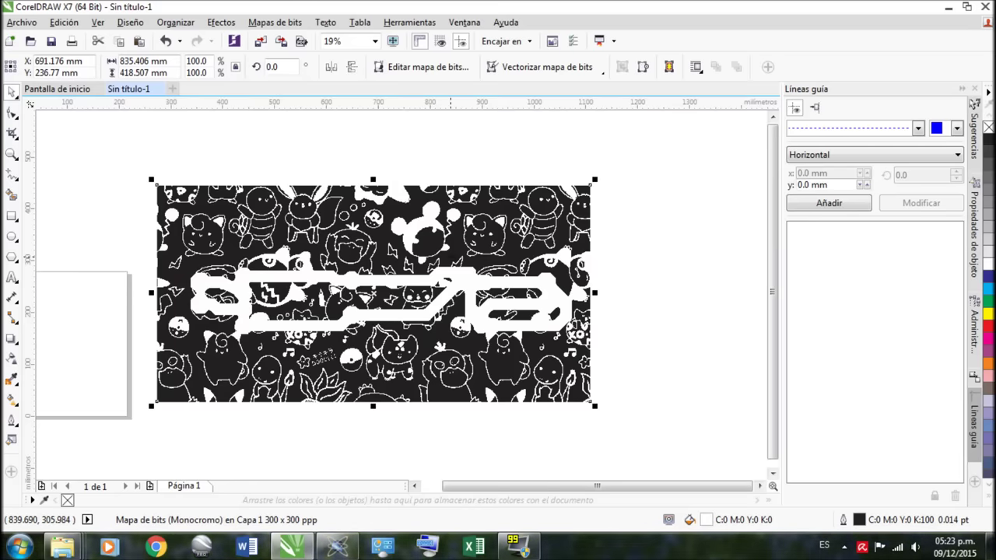
{"action": "scroll", "coordinate": [488, 249], "scroll_direction": "up", "scroll_amount": 3}
{"action": "scroll", "coordinate": [495, 201], "scroll_direction": "up", "scroll_amount": 3}
{"action": "scroll", "coordinate": [374, 206], "scroll_direction": "down", "scroll_amount": 3}
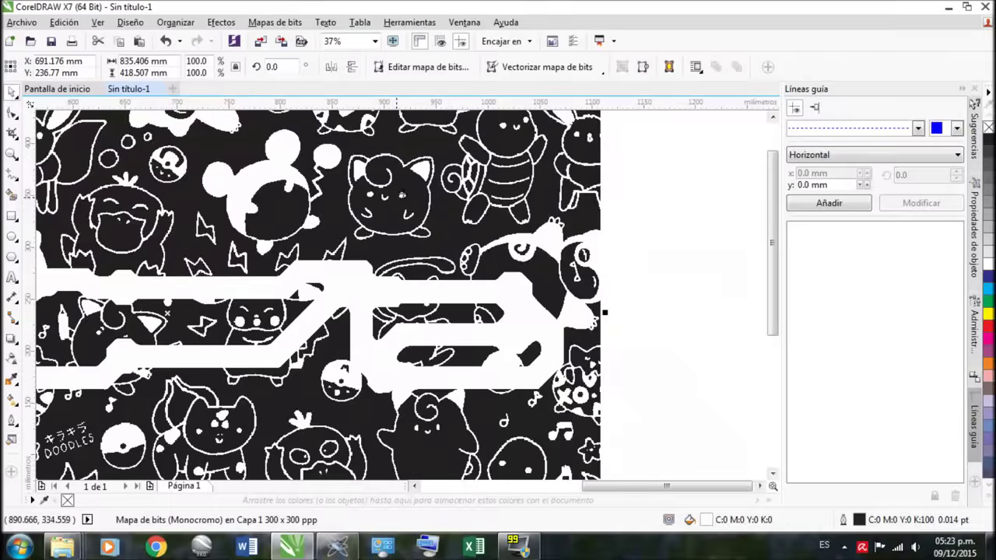
{"action": "scroll", "coordinate": [457, 176], "scroll_direction": "up", "scroll_amount": 3}
{"action": "scroll", "coordinate": [456, 176], "scroll_direction": "down", "scroll_amount": 3}
{"action": "scroll", "coordinate": [302, 360], "scroll_direction": "up", "scroll_amount": 4}
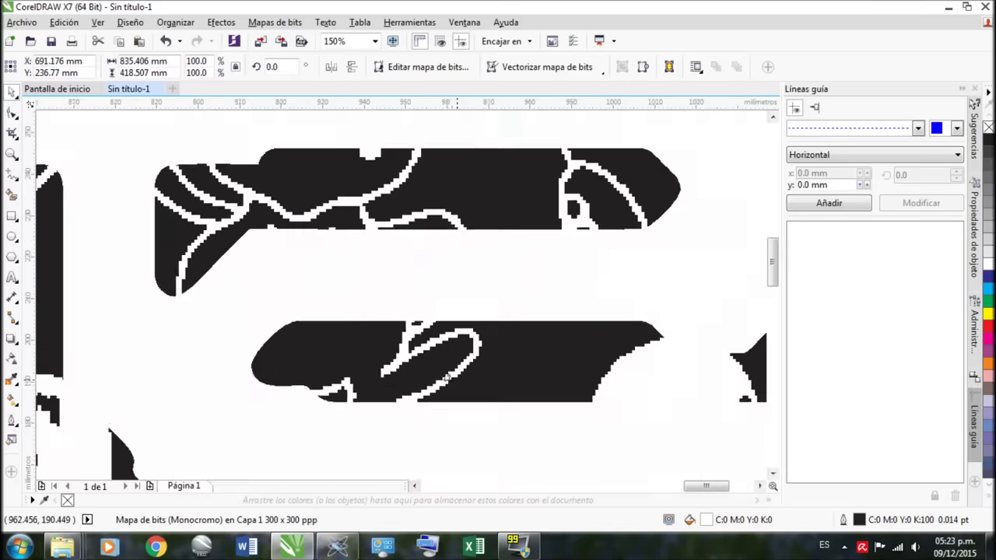
{"action": "scroll", "coordinate": [302, 359], "scroll_direction": "down", "scroll_amount": 2}
{"action": "scroll", "coordinate": [302, 360], "scroll_direction": "down", "scroll_amount": 1}
{"action": "scroll", "coordinate": [452, 396], "scroll_direction": "down", "scroll_amount": 2}
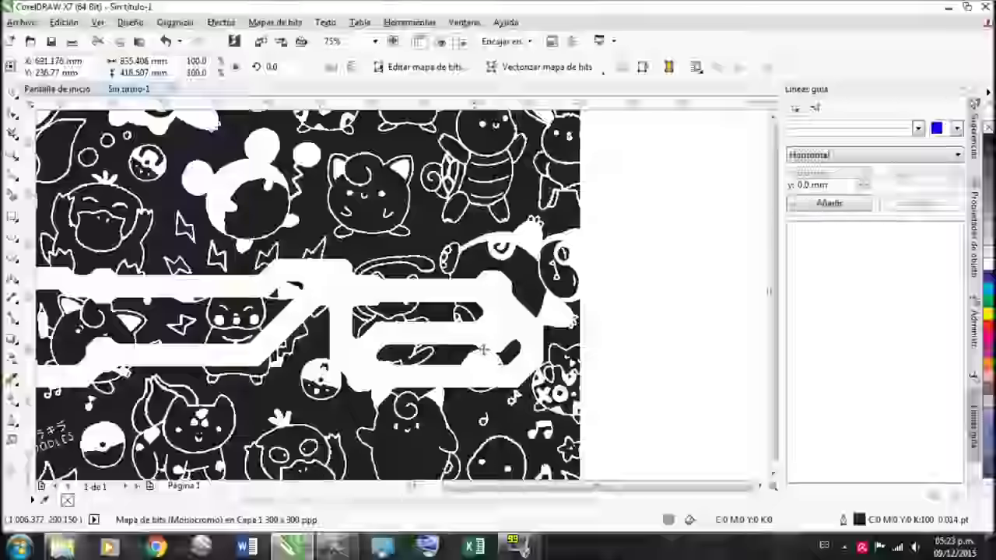
{"action": "scroll", "coordinate": [328, 403], "scroll_direction": "down", "scroll_amount": 1}
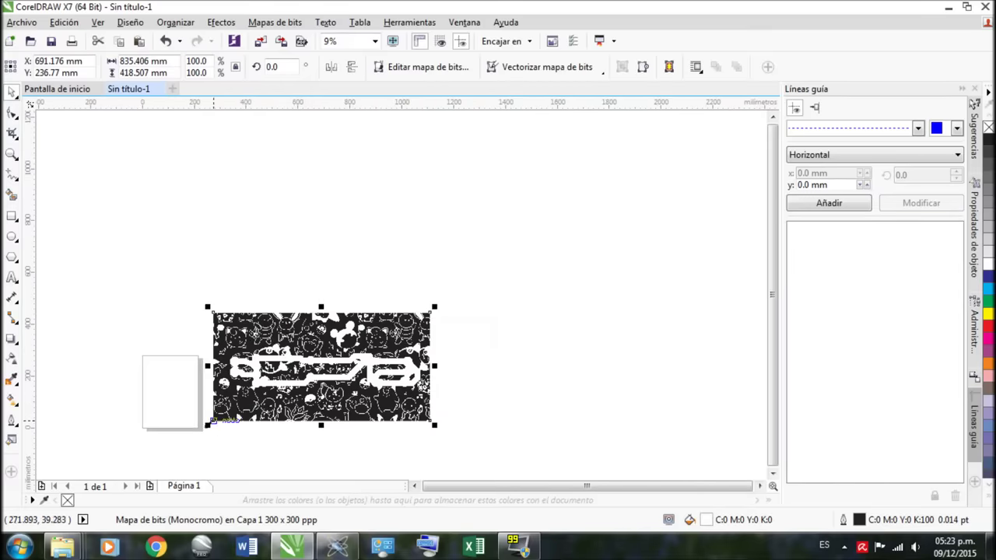
Resize the board bitmap proportionally to a width of 100 mm
{"action": "scroll", "coordinate": [207, 435], "scroll_direction": "up", "scroll_amount": 1}
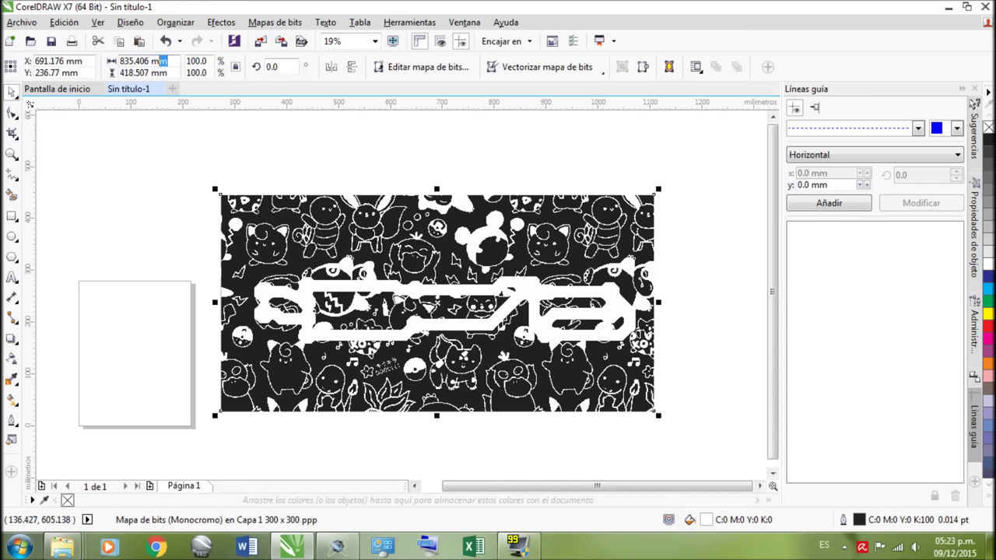
{"action": "left_click_drag", "start_coordinate": [168, 61], "coordinate": [73, 143]}
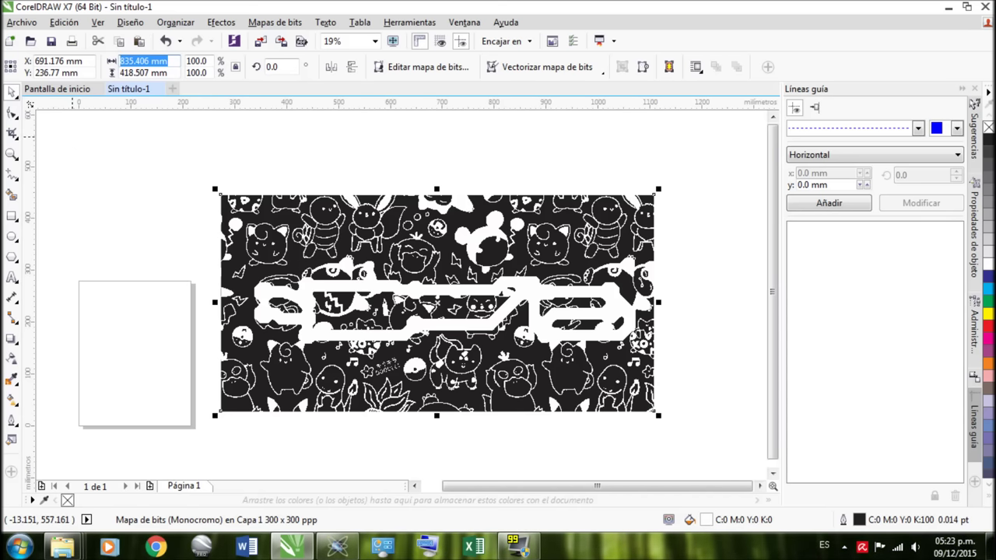
{"action": "type", "text": "100"}
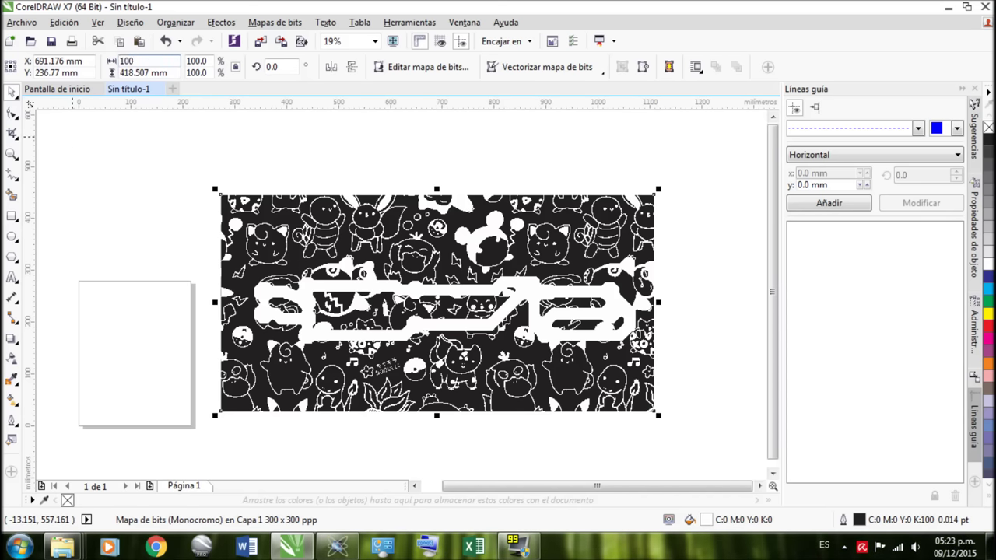
{"action": "key", "text": "Return"}
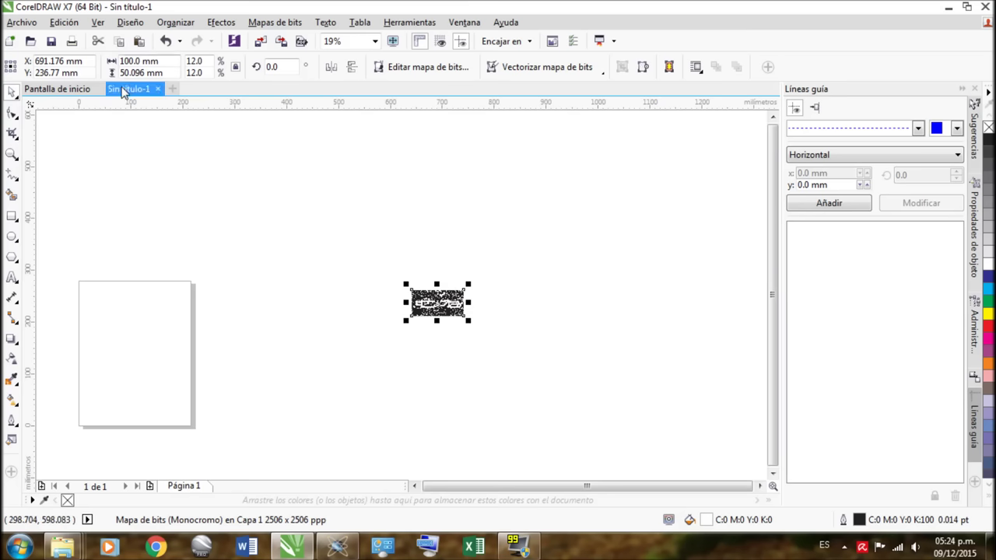
Move the resized board bitmap onto the page, centred at about X 155 mm, Y 160 mm
{"action": "left_click_drag", "start_coordinate": [413, 304], "coordinate": [142, 346]}
{"action": "scroll", "coordinate": [451, 335], "scroll_direction": "up", "scroll_amount": 3}
{"action": "scroll", "coordinate": [451, 335], "scroll_direction": "down", "scroll_amount": 1}
{"action": "scroll", "coordinate": [451, 335], "scroll_direction": "up", "scroll_amount": 1}
{"action": "scroll", "coordinate": [317, 306], "scroll_direction": "up", "scroll_amount": 3}
{"action": "scroll", "coordinate": [318, 307], "scroll_direction": "down", "scroll_amount": 3}
{"action": "left_click_drag", "start_coordinate": [284, 394], "coordinate": [223, 390]}
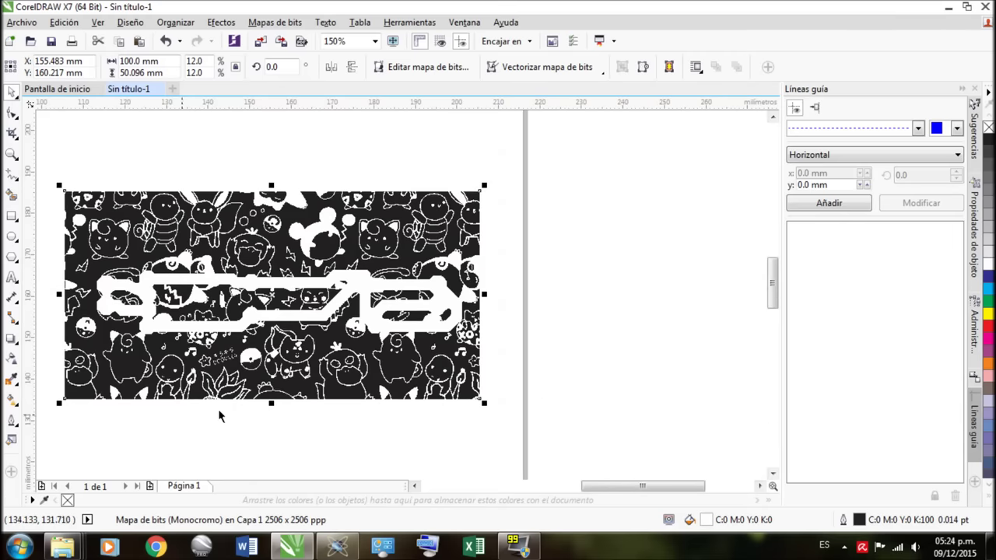
{"action": "scroll", "coordinate": [447, 338], "scroll_direction": "down", "scroll_amount": 2}
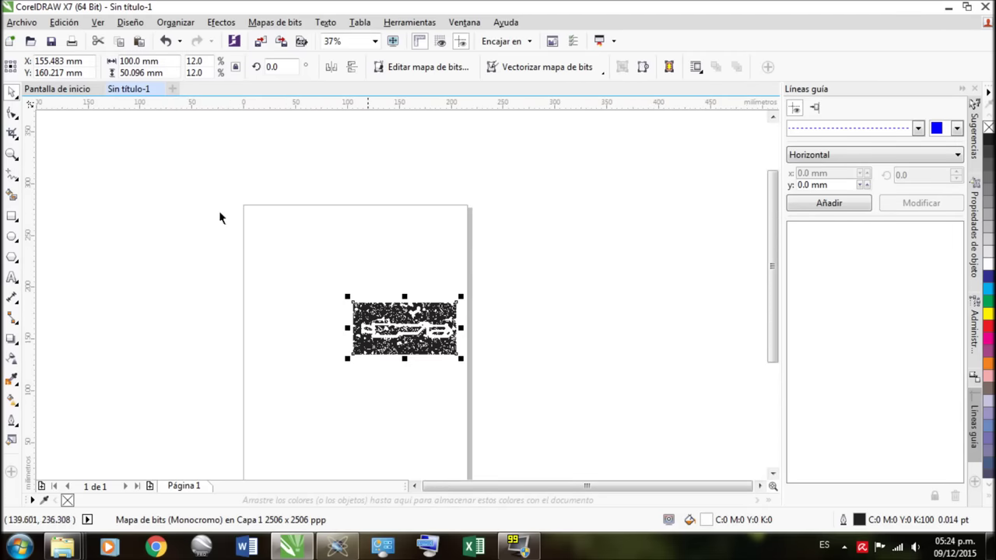
Set up an export of the board image as BMP - Mapa de bits Windows with Descomprimida compression
{"action": "left_click", "coordinate": [29, 26]}
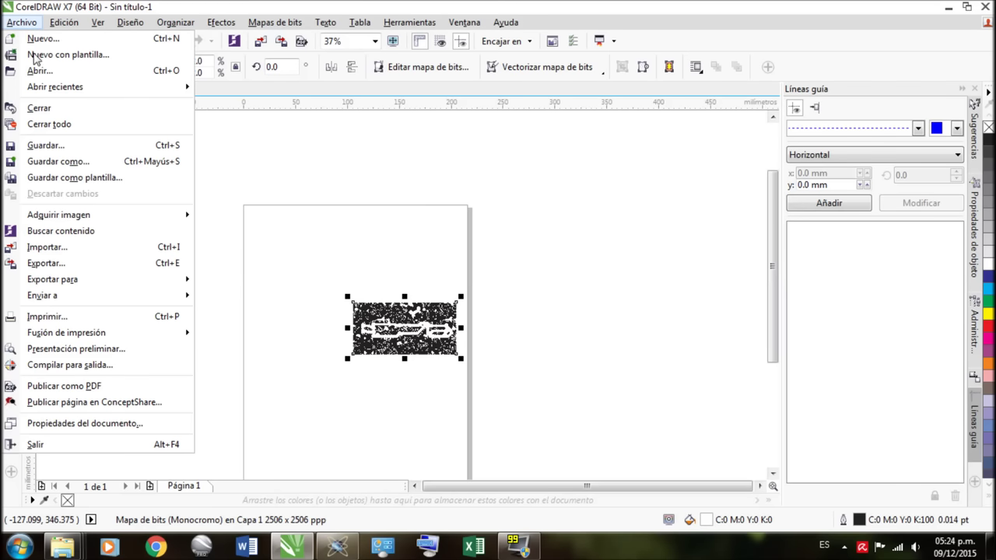
{"action": "left_click", "coordinate": [99, 268]}
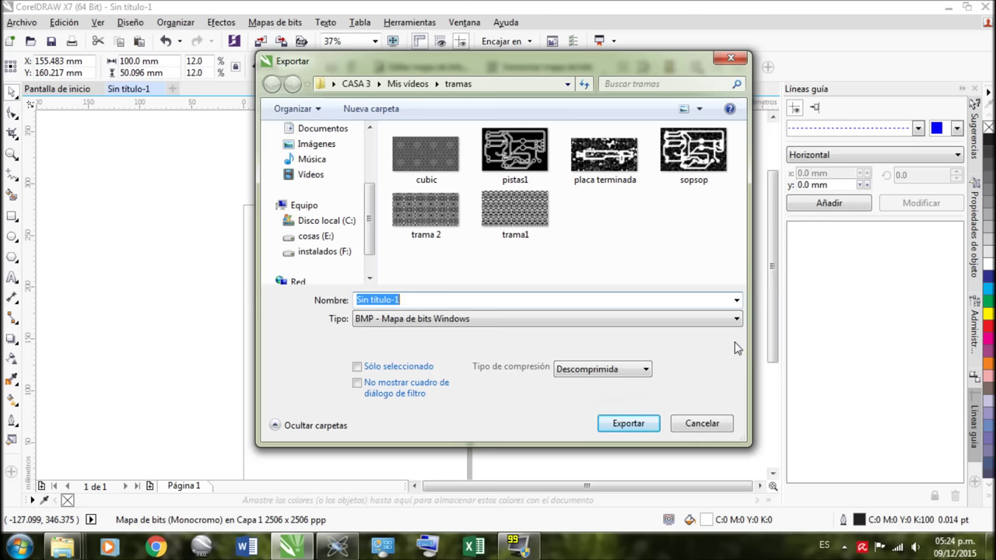
{"action": "left_click", "coordinate": [733, 321]}
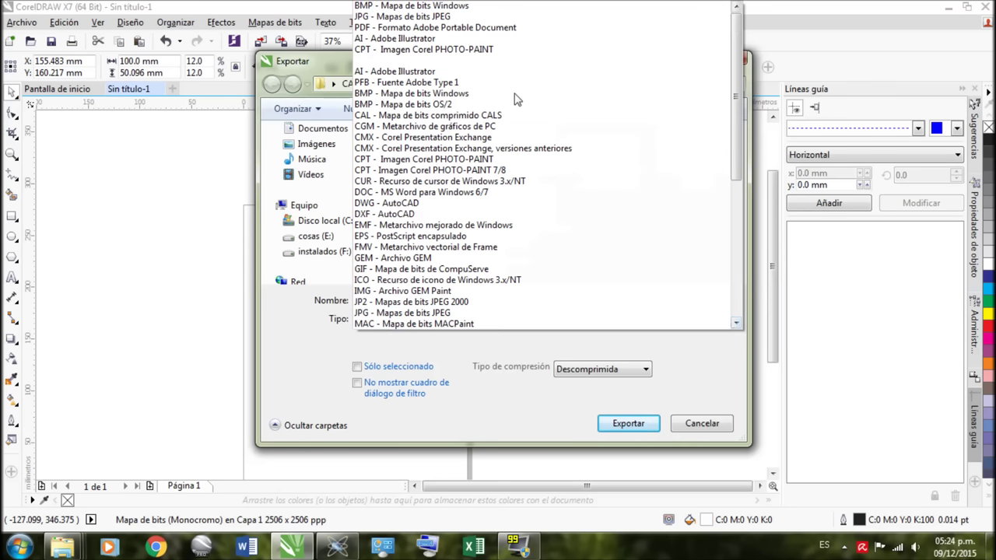
{"action": "left_click", "coordinate": [467, 8]}
{"action": "left_click", "coordinate": [624, 370]}
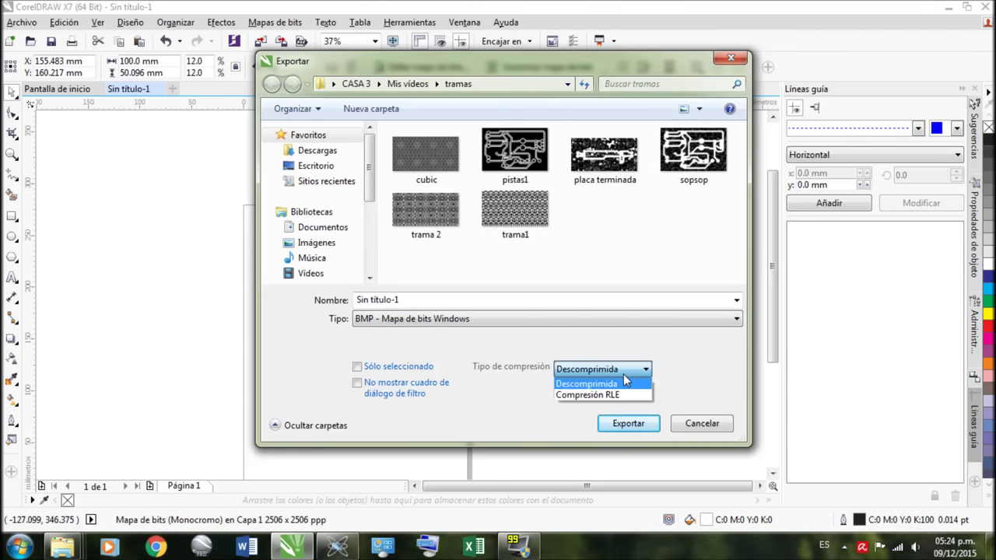
{"action": "left_click", "coordinate": [577, 385]}
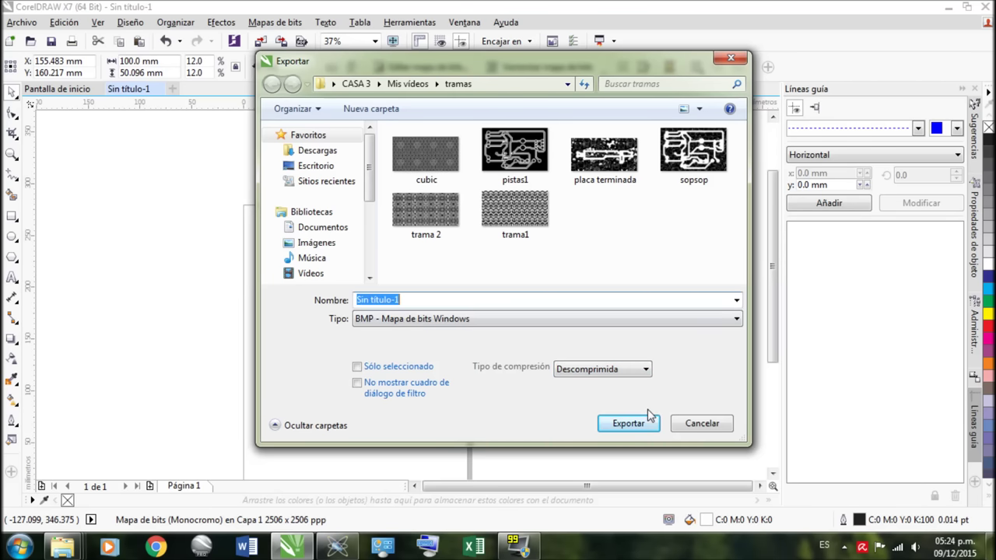
Export the image to the tramas folder as placa video, using the Blanco y negro colour mode
{"action": "type", "text": "pl"}
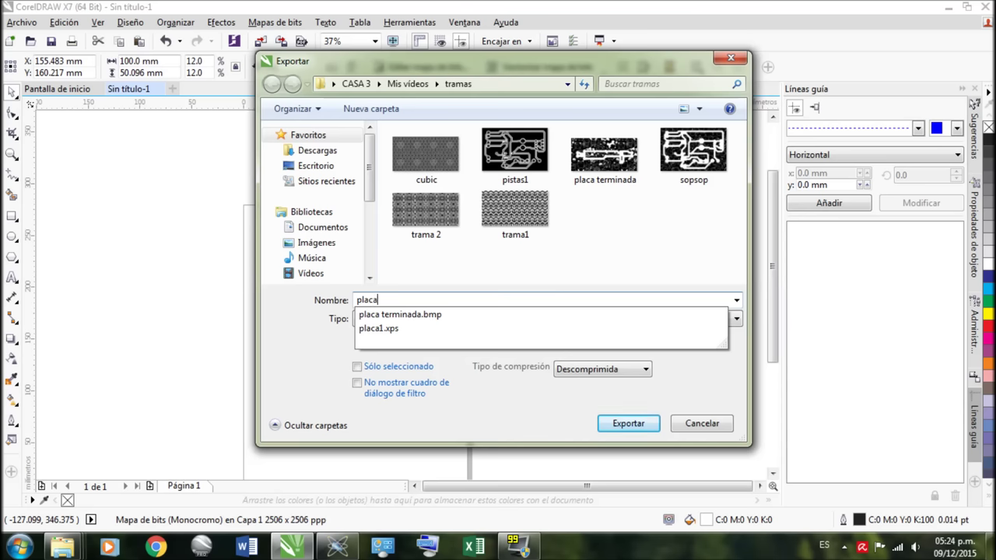
{"action": "type", "text": "aca "}
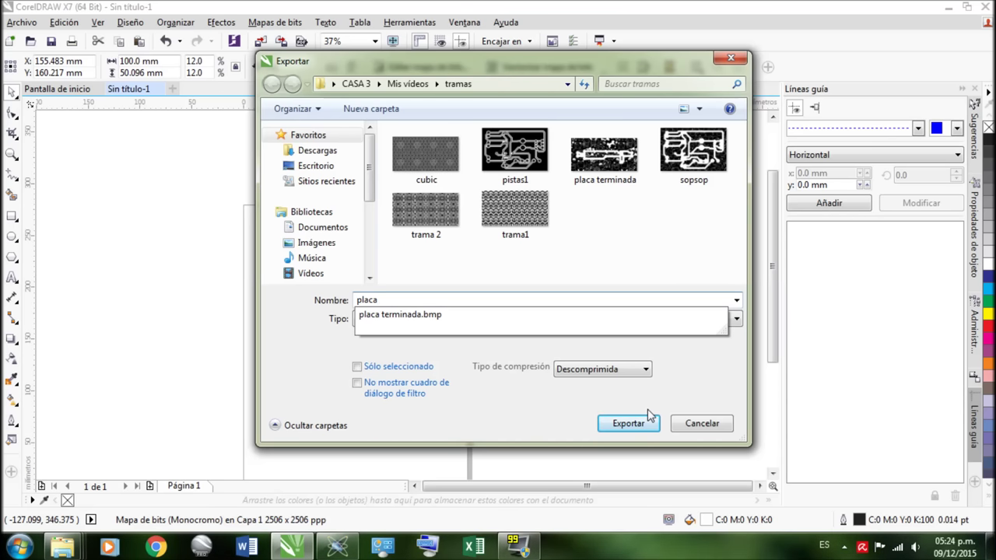
{"action": "type", "text": "video"}
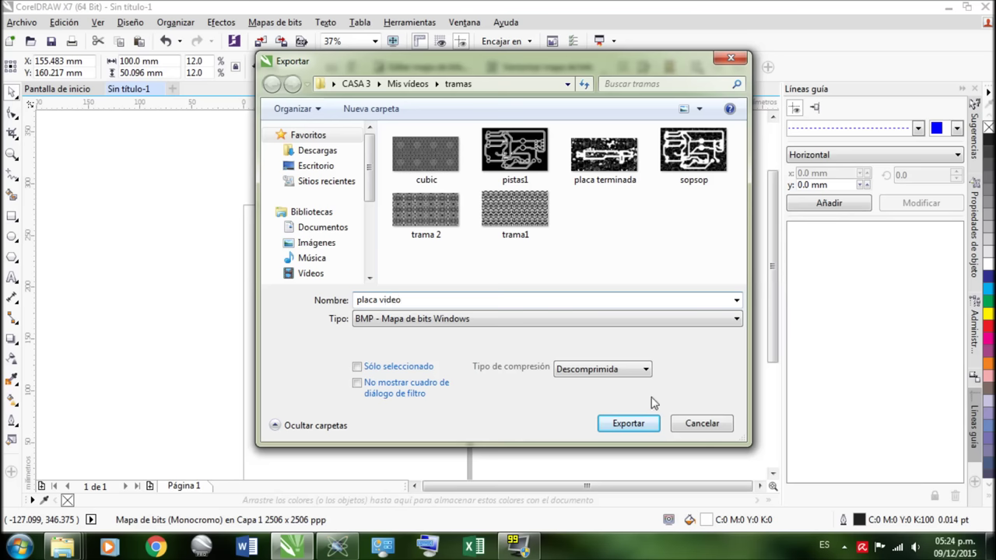
{"action": "left_click", "coordinate": [645, 423]}
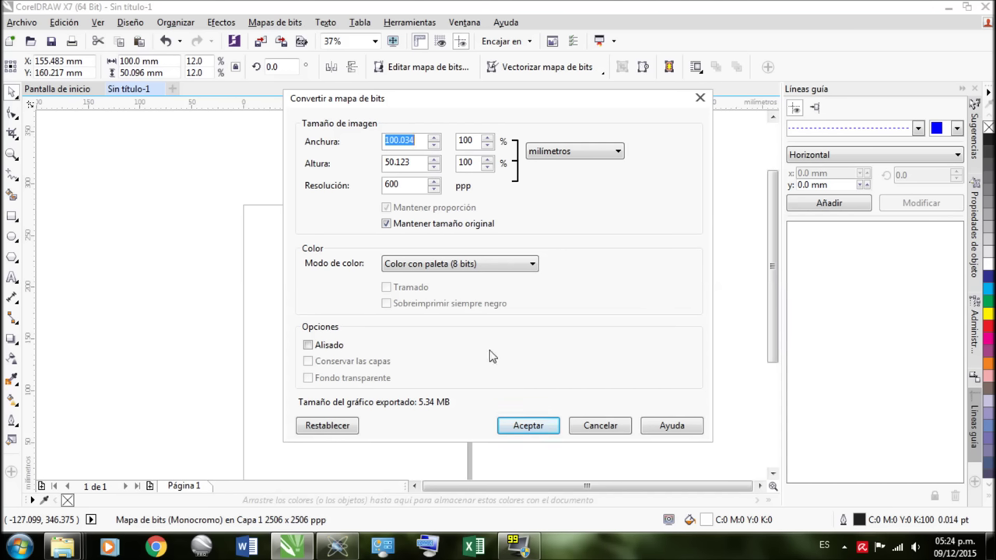
{"action": "left_click", "coordinate": [498, 265]}
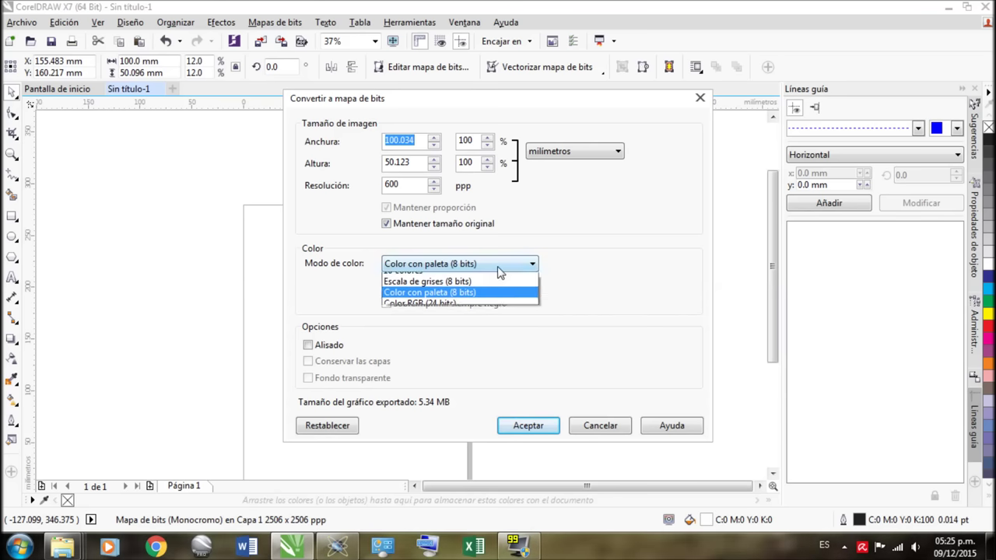
{"action": "left_click", "coordinate": [438, 277]}
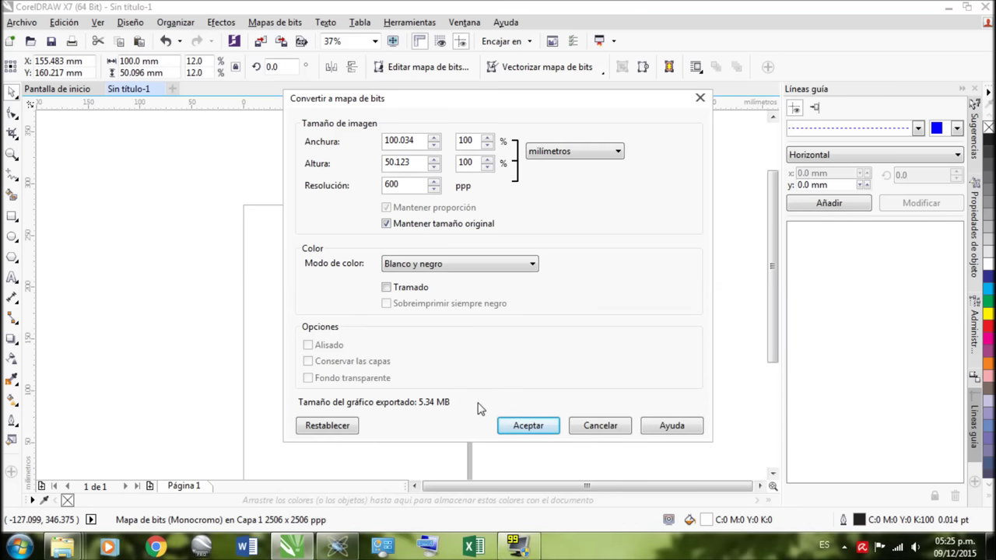
{"action": "left_click", "coordinate": [517, 424]}
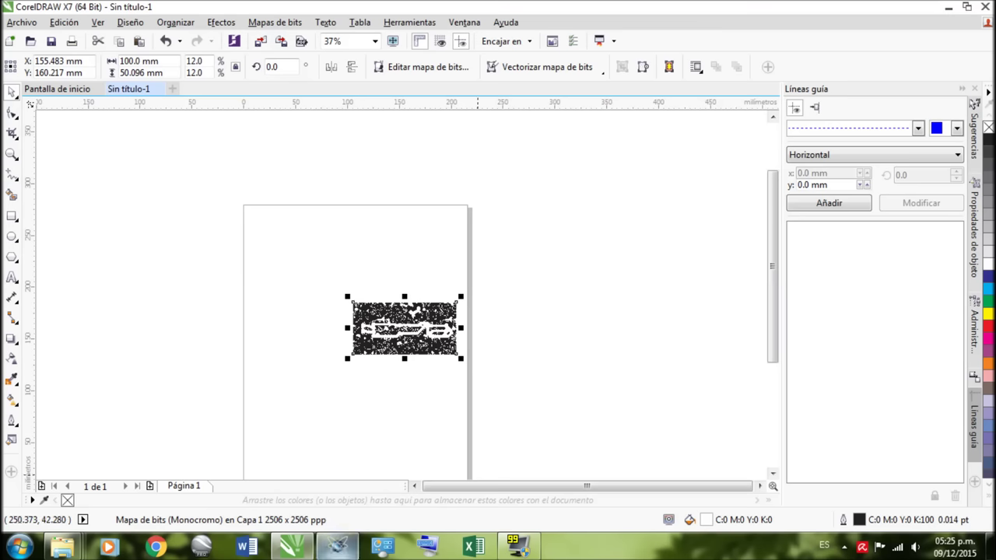
Switch to the Proteus PCB layout and delete the bottom copper zone that fills the board outline
{"action": "left_click", "coordinate": [336, 547]}
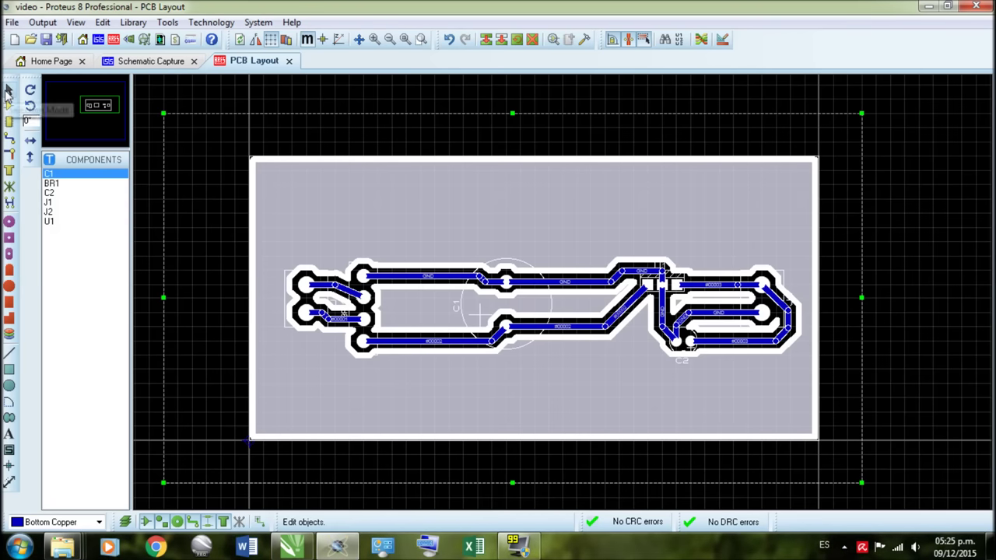
{"action": "left_click", "coordinate": [251, 100]}
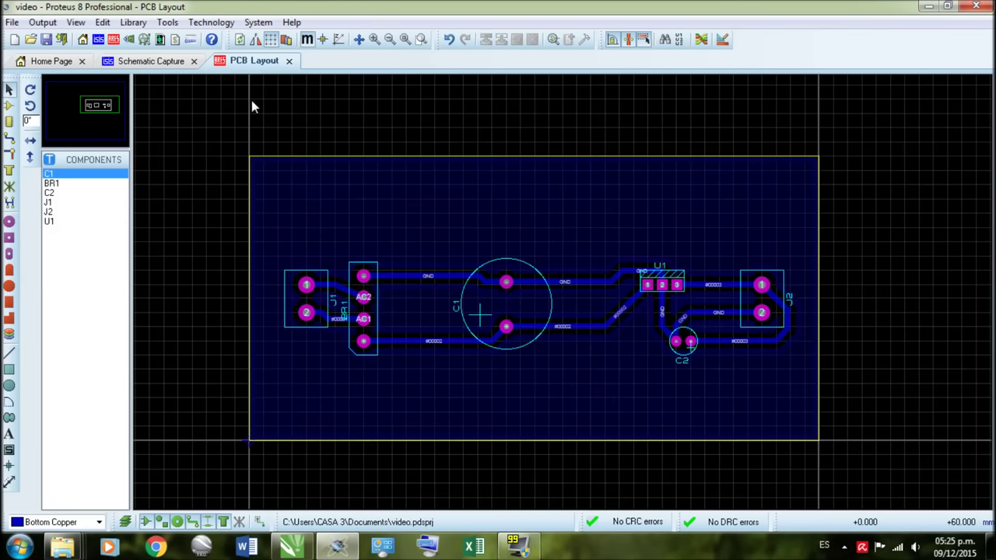
{"action": "left_click", "coordinate": [257, 178]}
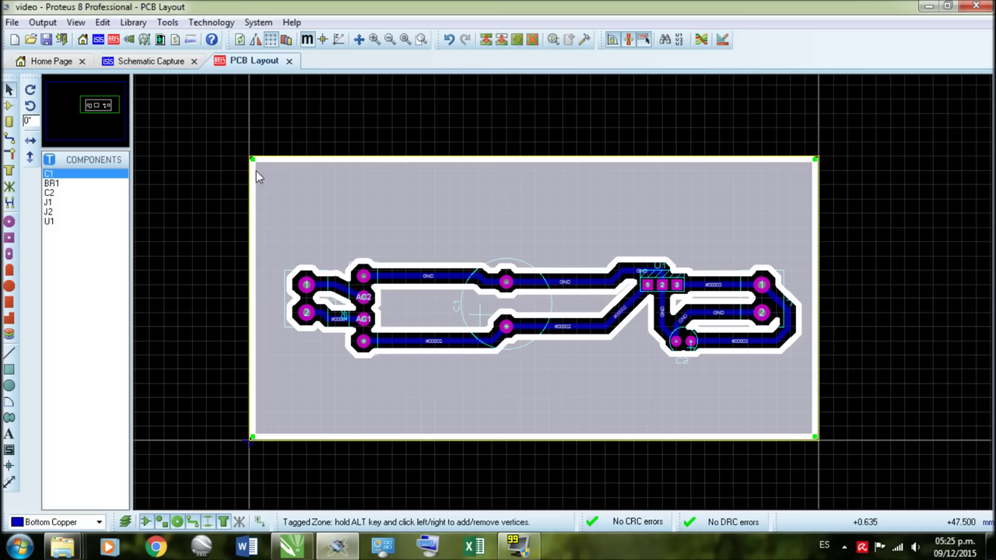
{"action": "left_click", "coordinate": [256, 171]}
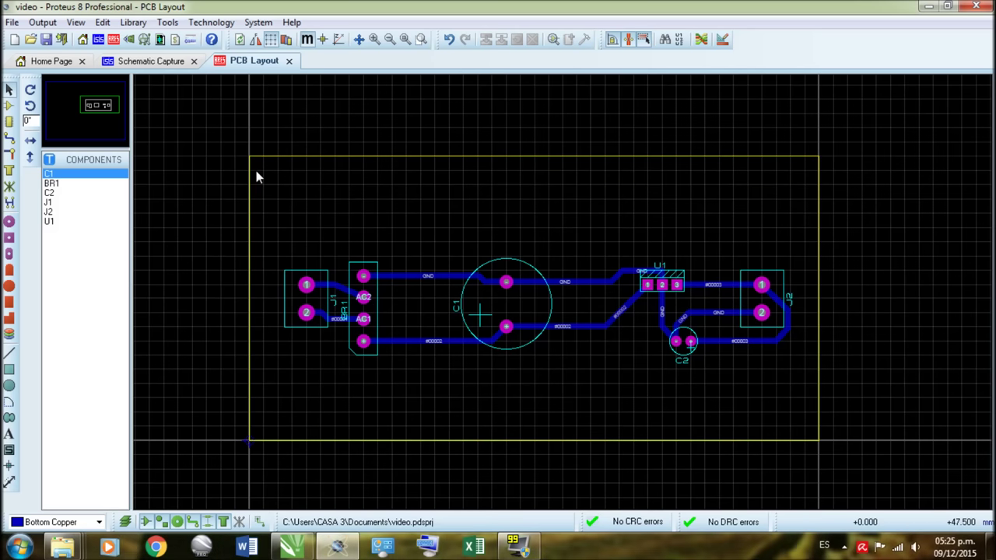
Import the placa video bitmap from the tramas folder and place it over the board outline, starting at its lower-left corner
{"action": "left_click", "coordinate": [12, 21]}
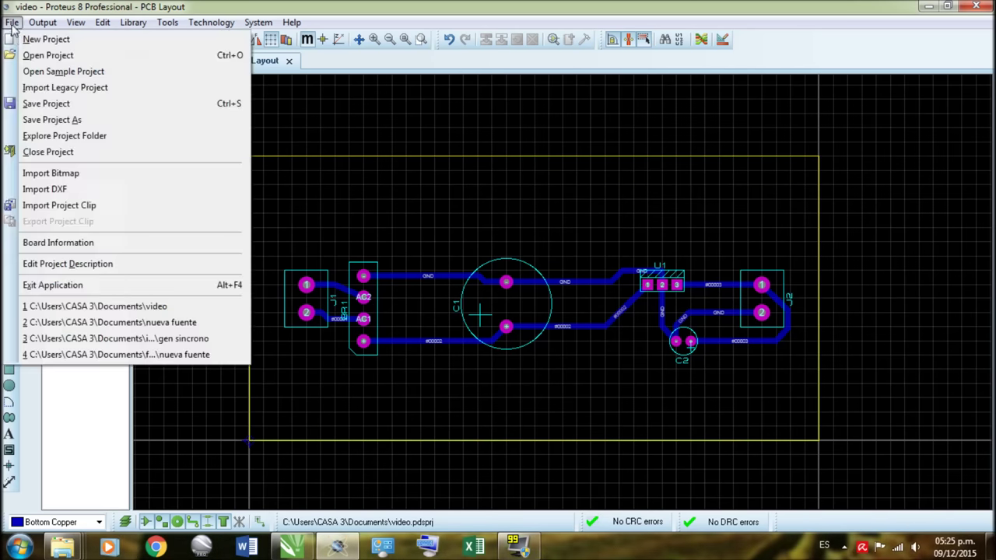
{"action": "left_click", "coordinate": [51, 175]}
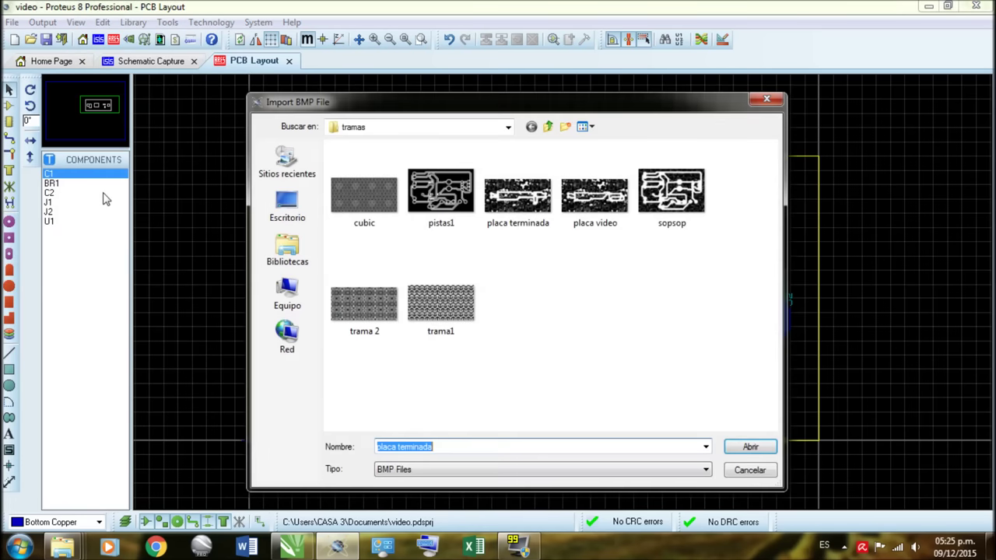
{"action": "left_click", "coordinate": [597, 204]}
{"action": "key", "text": "Return"}
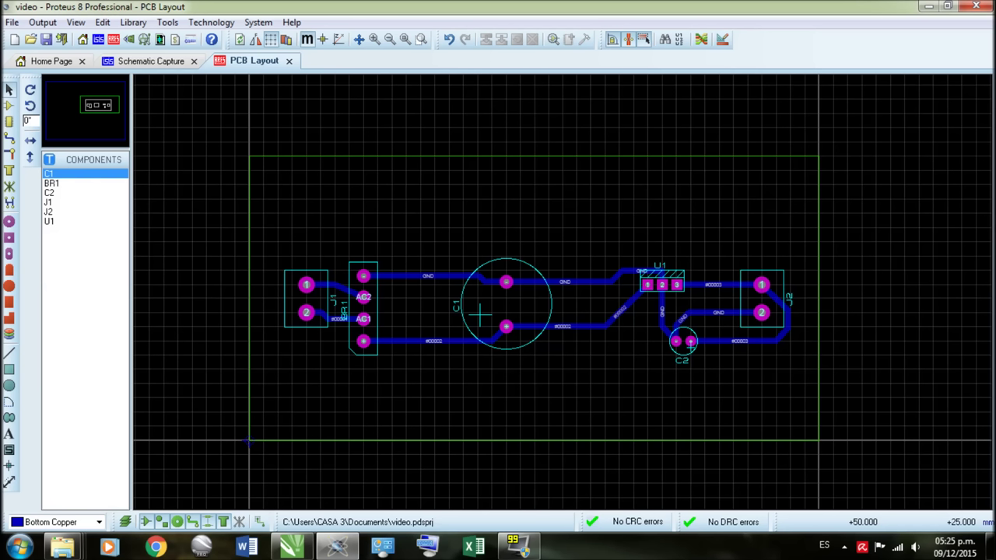
{"action": "left_click", "coordinate": [246, 442]}
{"action": "right_click", "coordinate": [327, 216]}
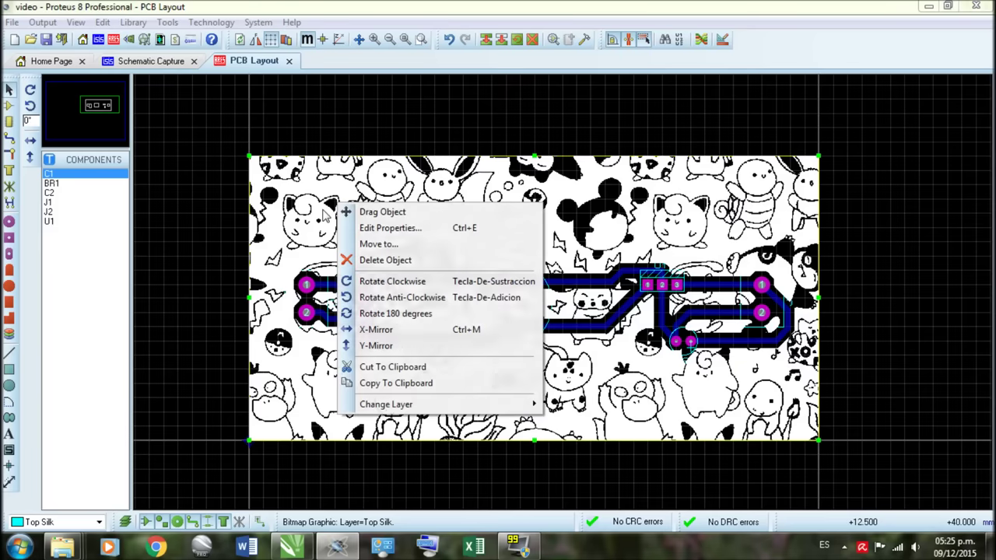
{"action": "left_click", "coordinate": [350, 250]}
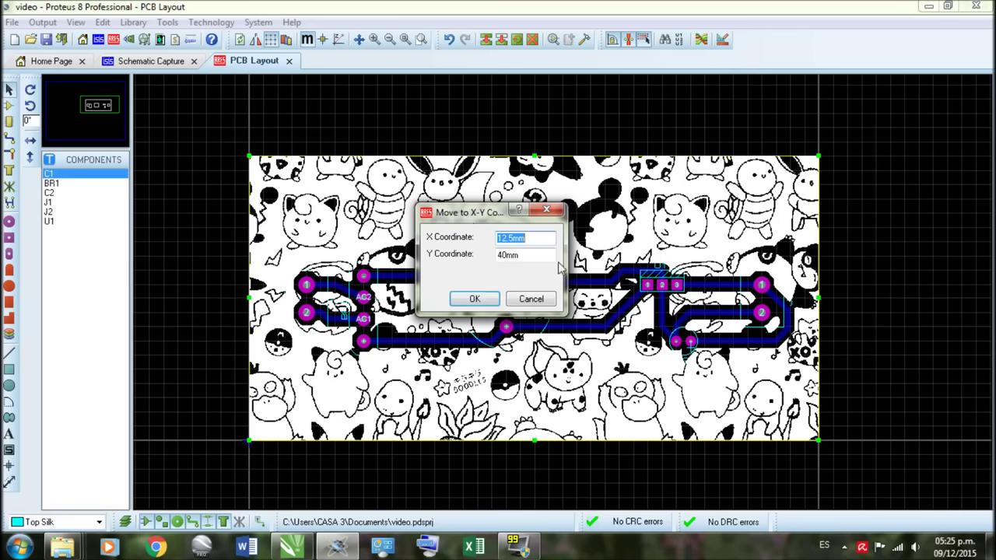
{"action": "left_click", "coordinate": [531, 300]}
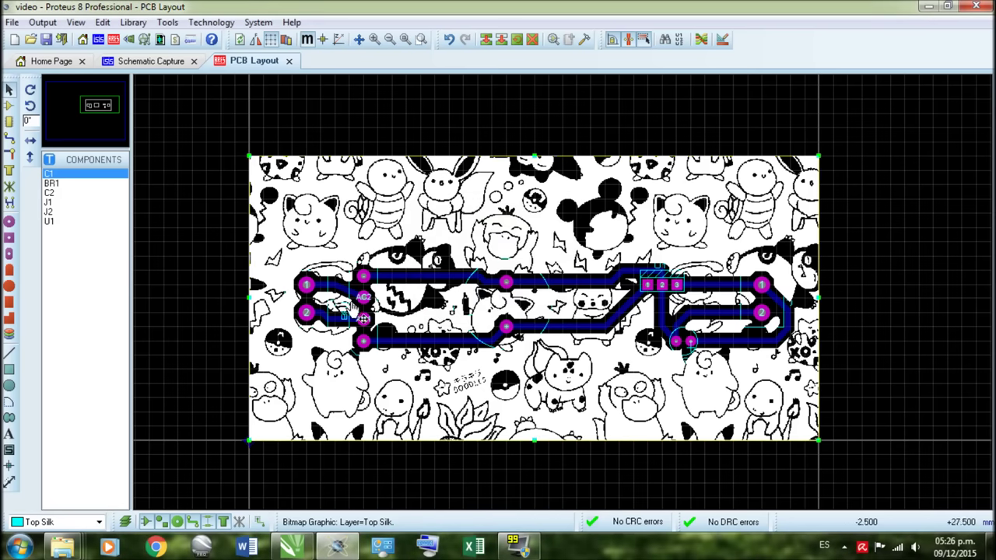
Examine how the placed bitmap lines up with the pads and tracks across the board, from J1 through C1 to J2
{"action": "scroll", "coordinate": [560, 293], "scroll_direction": "up", "scroll_amount": 1}
{"action": "scroll", "coordinate": [560, 293], "scroll_direction": "up", "scroll_amount": 1}
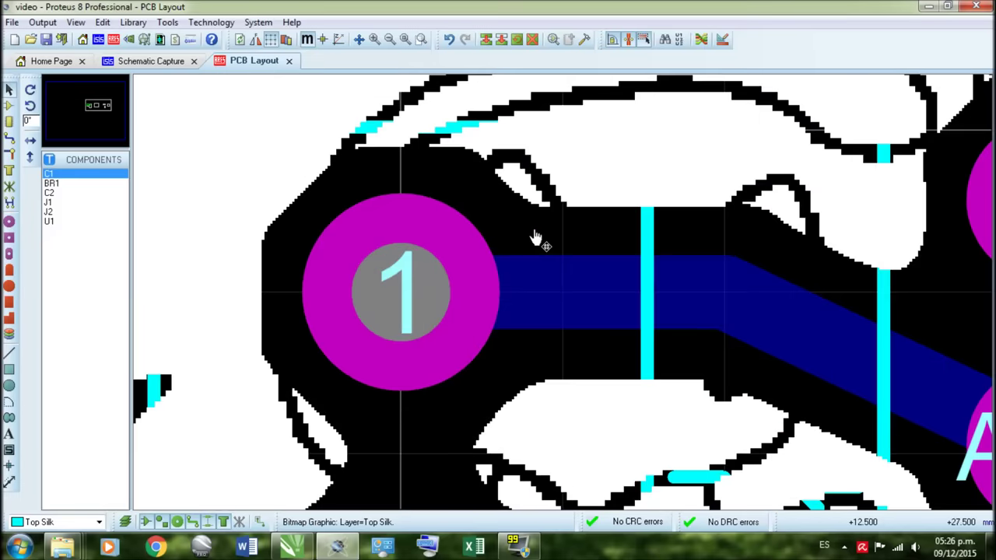
{"action": "scroll", "coordinate": [497, 378], "scroll_direction": "down", "scroll_amount": 2}
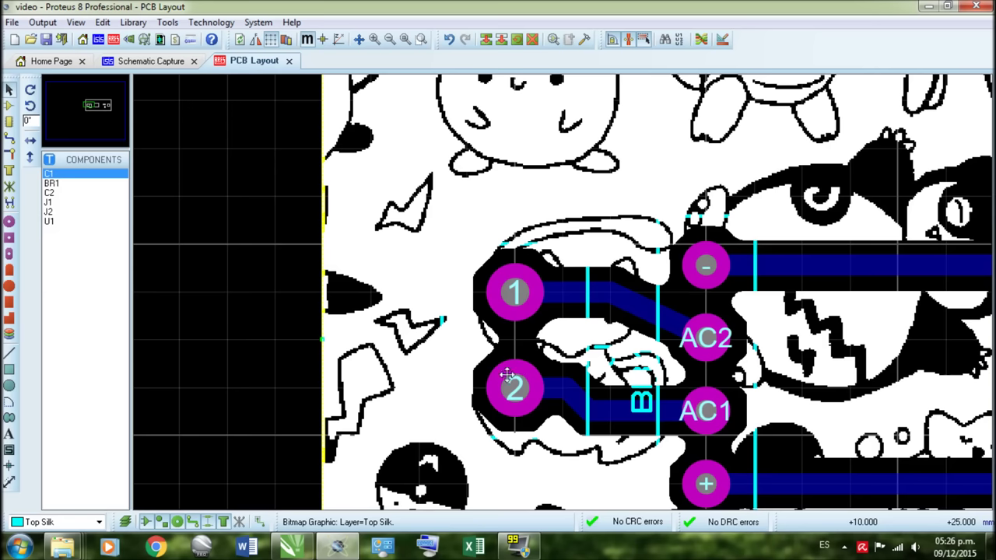
{"action": "scroll", "coordinate": [572, 305], "scroll_direction": "up", "scroll_amount": 2}
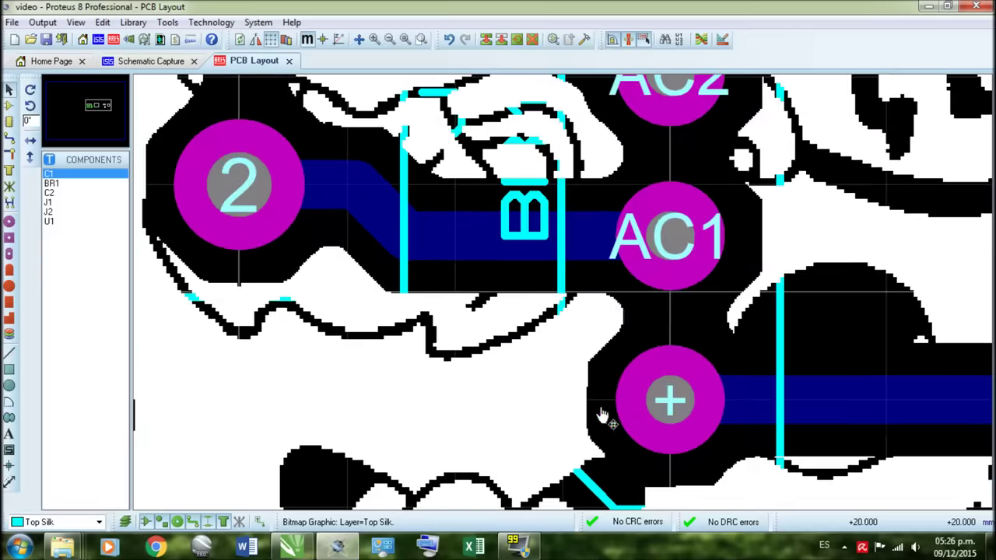
{"action": "scroll", "coordinate": [347, 372], "scroll_direction": "down", "scroll_amount": 2}
{"action": "scroll", "coordinate": [575, 304], "scroll_direction": "up", "scroll_amount": 1}
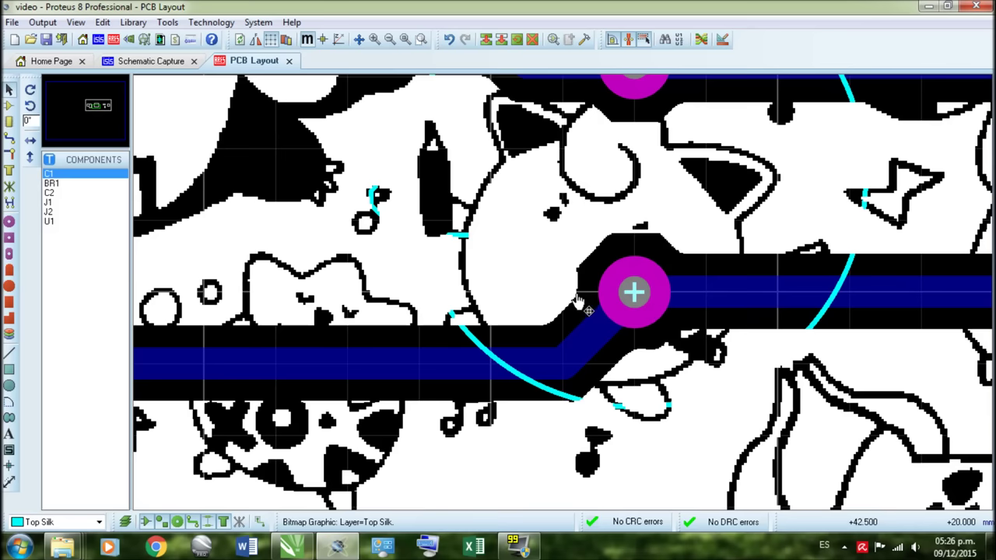
{"action": "scroll", "coordinate": [631, 294], "scroll_direction": "down", "scroll_amount": 4}
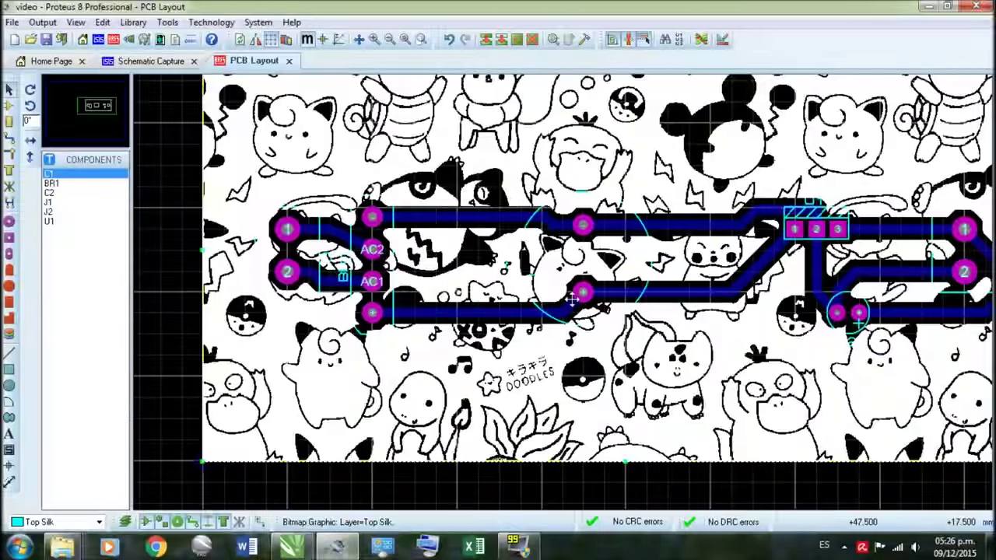
{"action": "scroll", "coordinate": [902, 298], "scroll_direction": "up", "scroll_amount": 3}
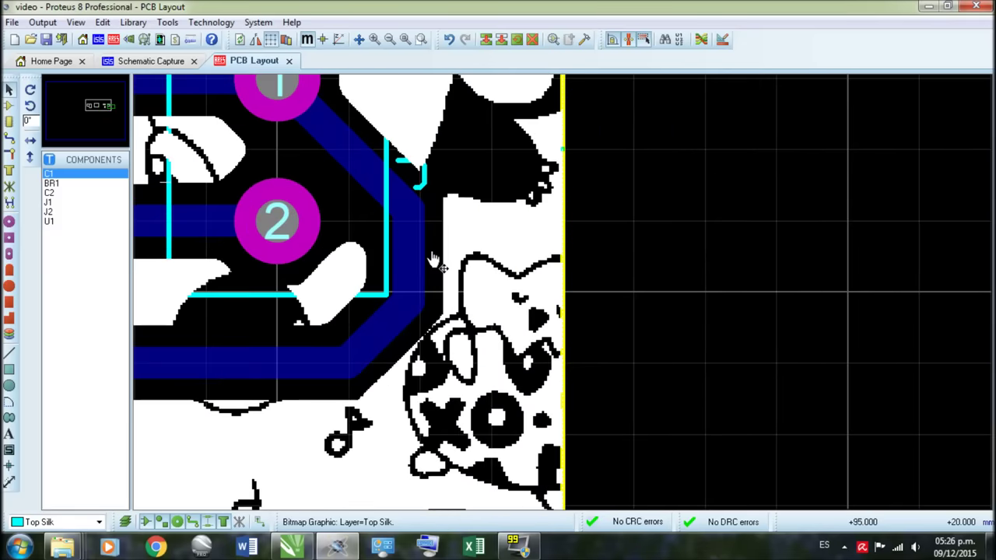
{"action": "scroll", "coordinate": [472, 212], "scroll_direction": "down", "scroll_amount": 5}
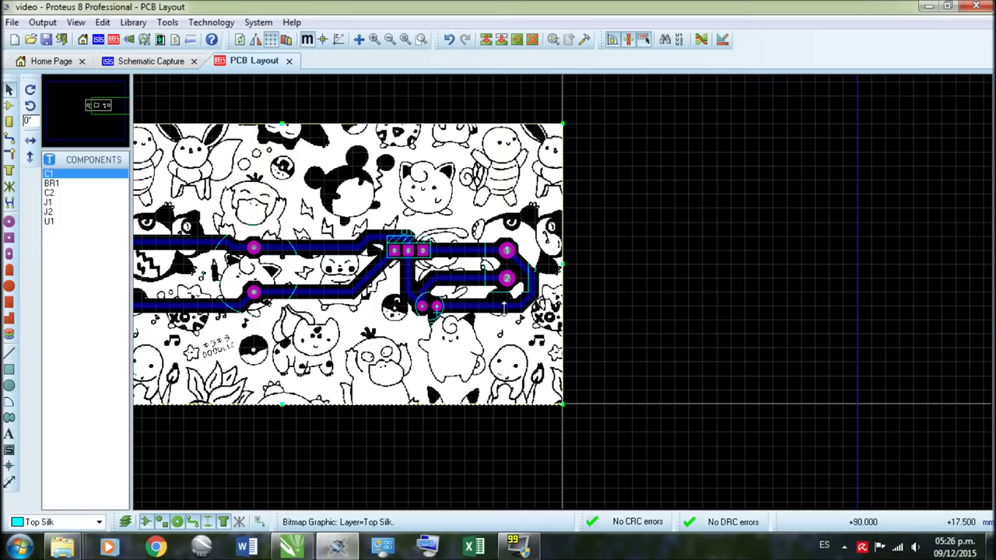
{"action": "scroll", "coordinate": [569, 304], "scroll_direction": "up", "scroll_amount": 1}
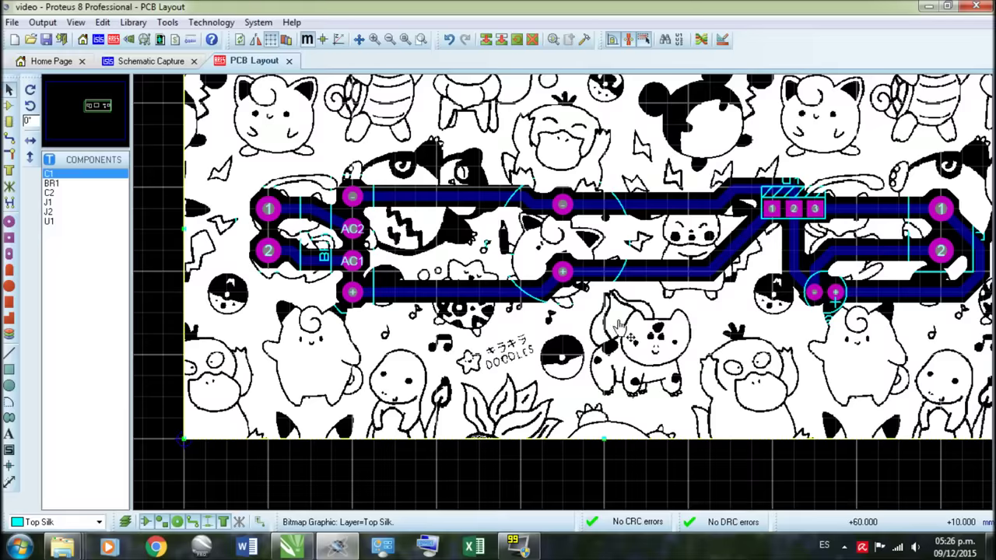
Change the imported bitmap's layer to Bottom Copper and dismiss the design rule message
{"action": "scroll", "coordinate": [623, 331], "scroll_direction": "down", "scroll_amount": 1}
{"action": "right_click", "coordinate": [658, 313]}
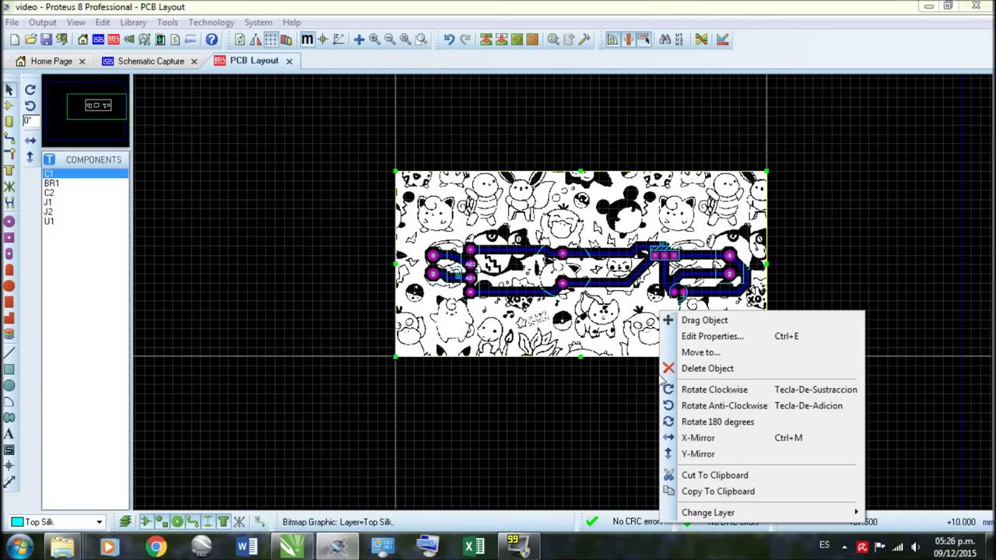
{"action": "mouse_move", "coordinate": [723, 511]}
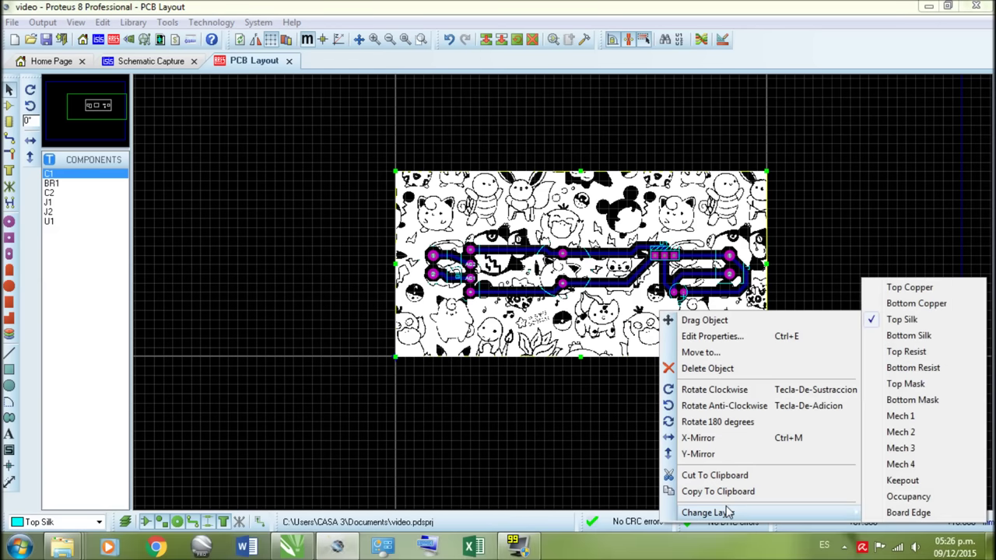
{"action": "left_click", "coordinate": [914, 309]}
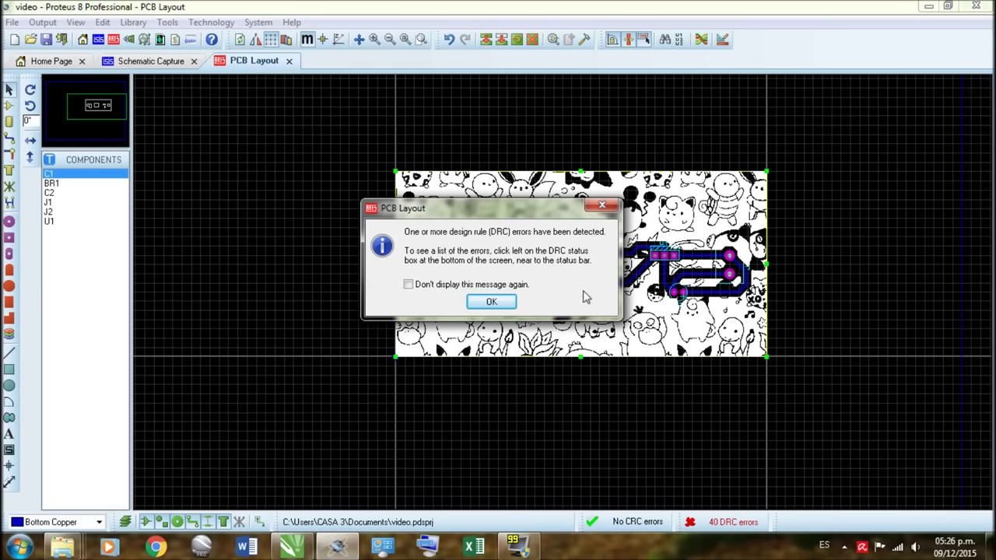
{"action": "left_click", "coordinate": [489, 302]}
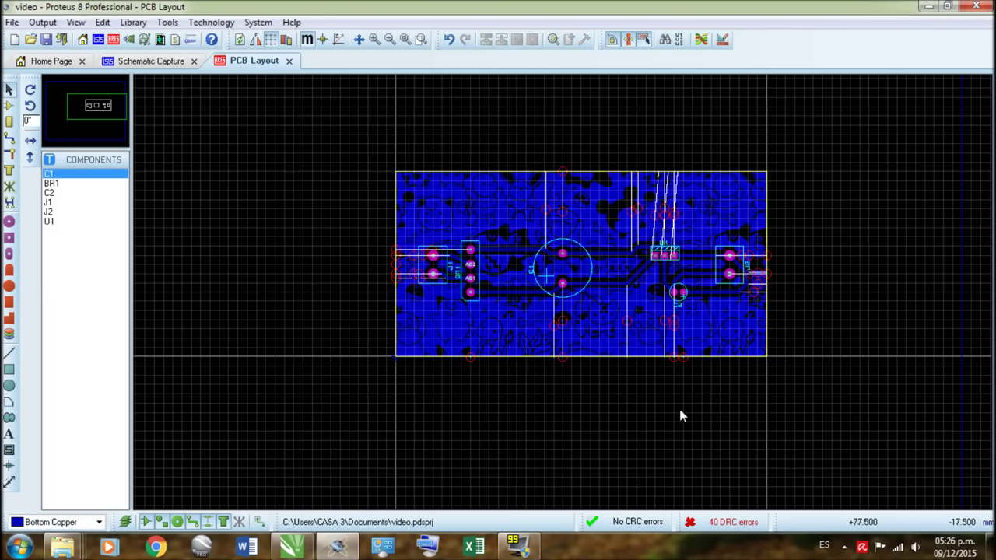
Inspect the patterned bottom copper and track clearances up close in the area between C1 and C2
{"action": "scroll", "coordinate": [565, 297], "scroll_direction": "up", "scroll_amount": 2}
{"action": "scroll", "coordinate": [565, 301], "scroll_direction": "up", "scroll_amount": 2}
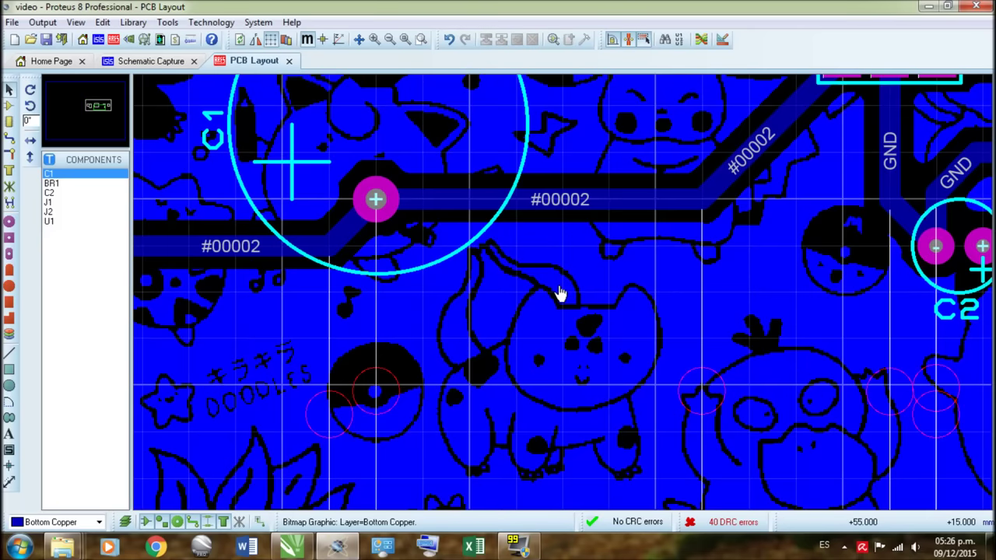
{"action": "scroll", "coordinate": [560, 295], "scroll_direction": "up", "scroll_amount": 1}
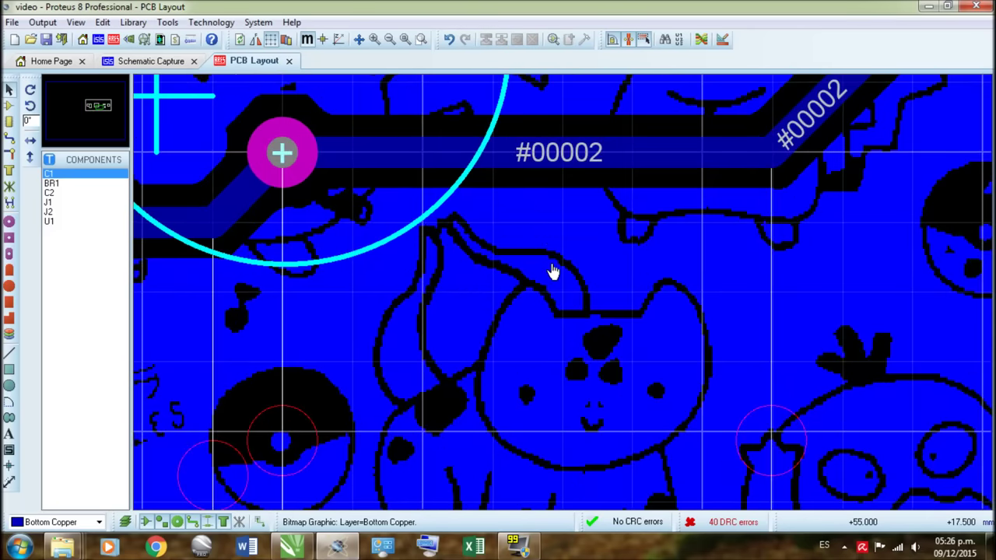
{"action": "scroll", "coordinate": [551, 240], "scroll_direction": "down", "scroll_amount": 2}
{"action": "scroll", "coordinate": [566, 397], "scroll_direction": "down", "scroll_amount": 3}
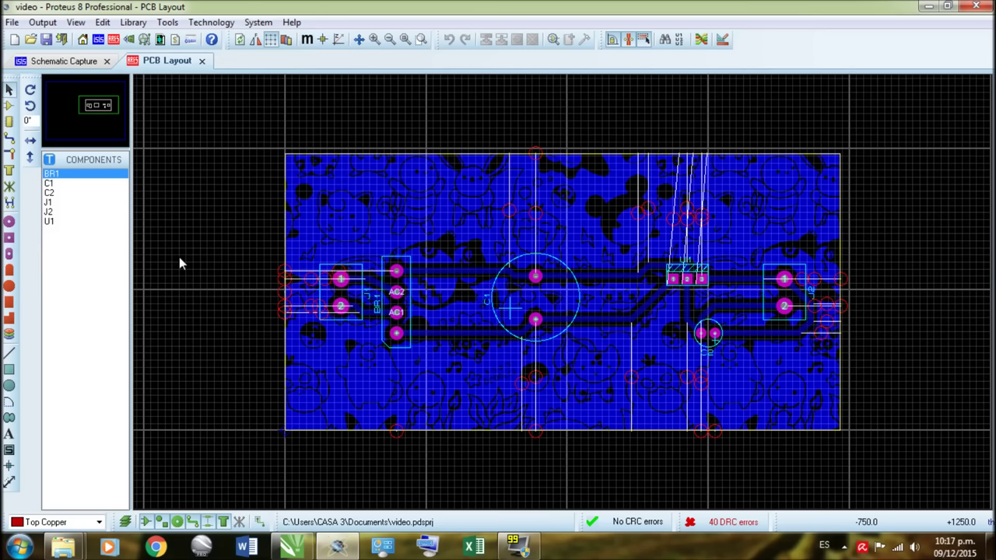
Print the layout artwork with Top Copper and Top Silk excluded, keeping Bottom Copper, Mech 1 and Board Edge
{"action": "left_click", "coordinate": [51, 24]}
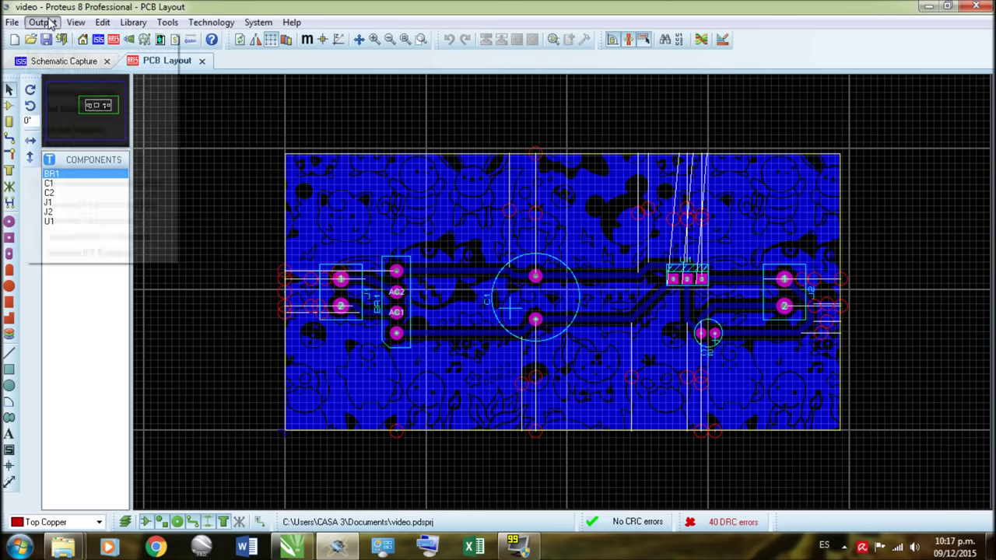
{"action": "left_click", "coordinate": [60, 39]}
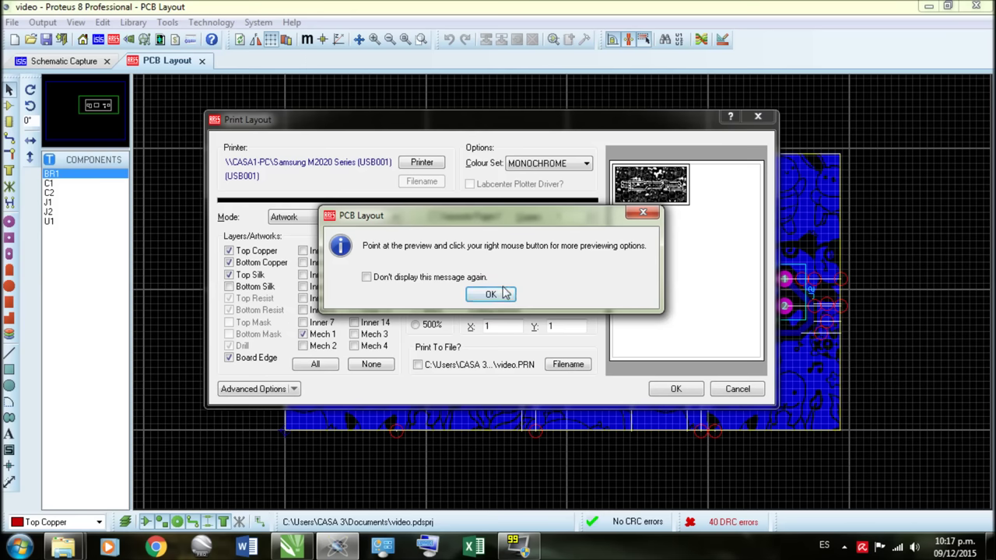
{"action": "left_click", "coordinate": [490, 294]}
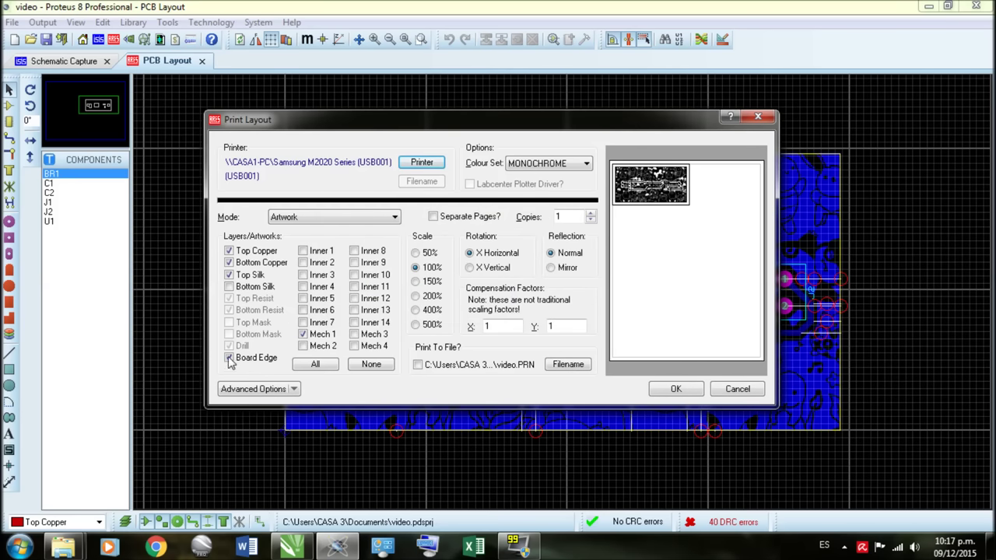
{"action": "left_click", "coordinate": [229, 275]}
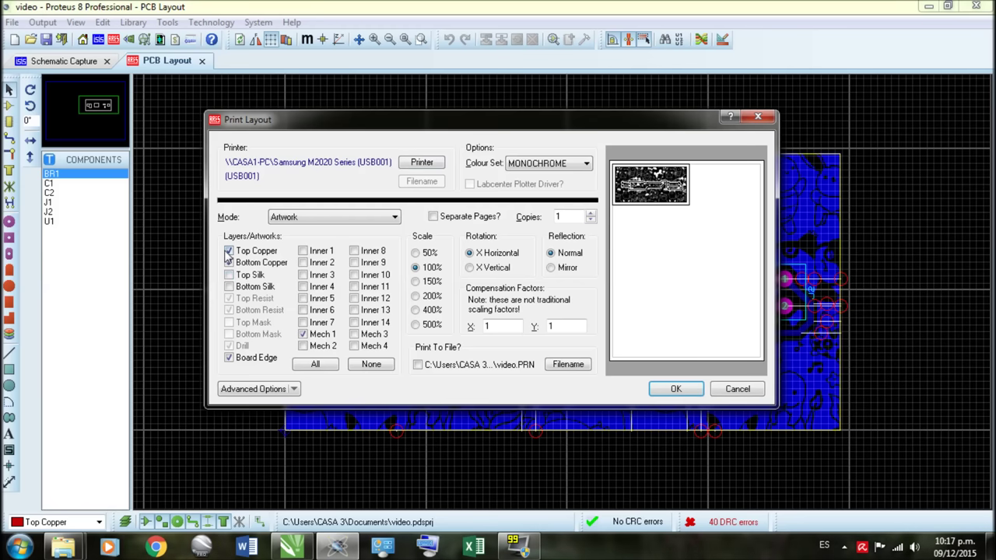
{"action": "left_click", "coordinate": [228, 251]}
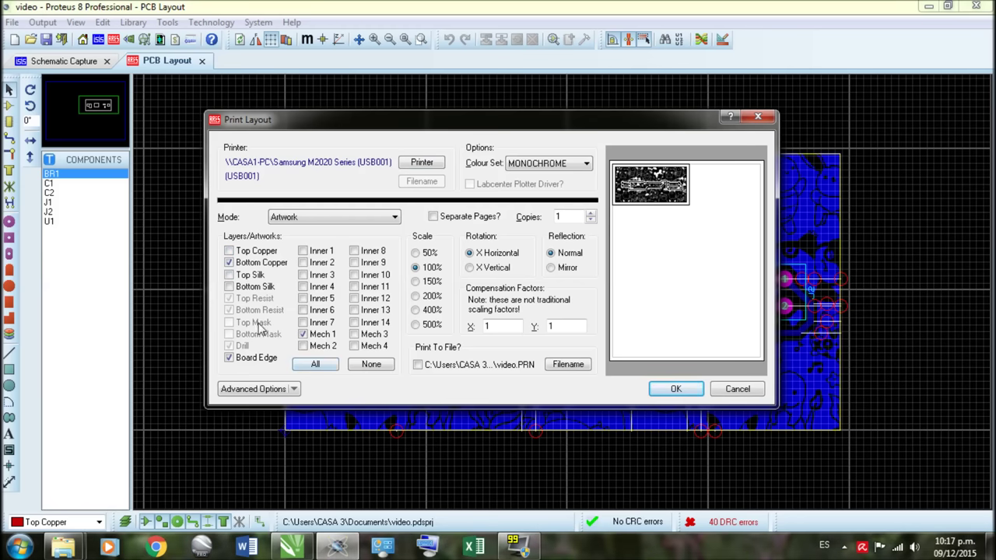
{"action": "left_click", "coordinate": [675, 390]}
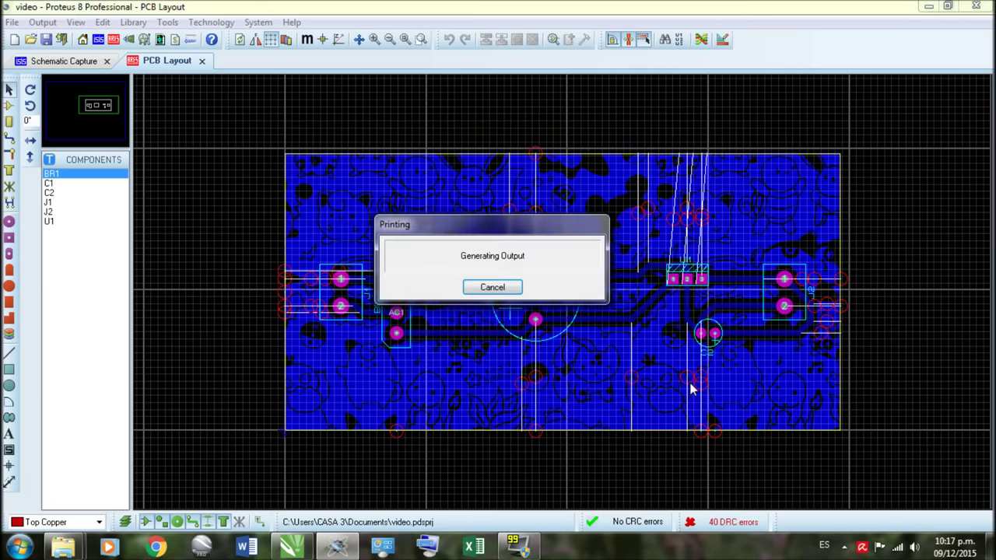